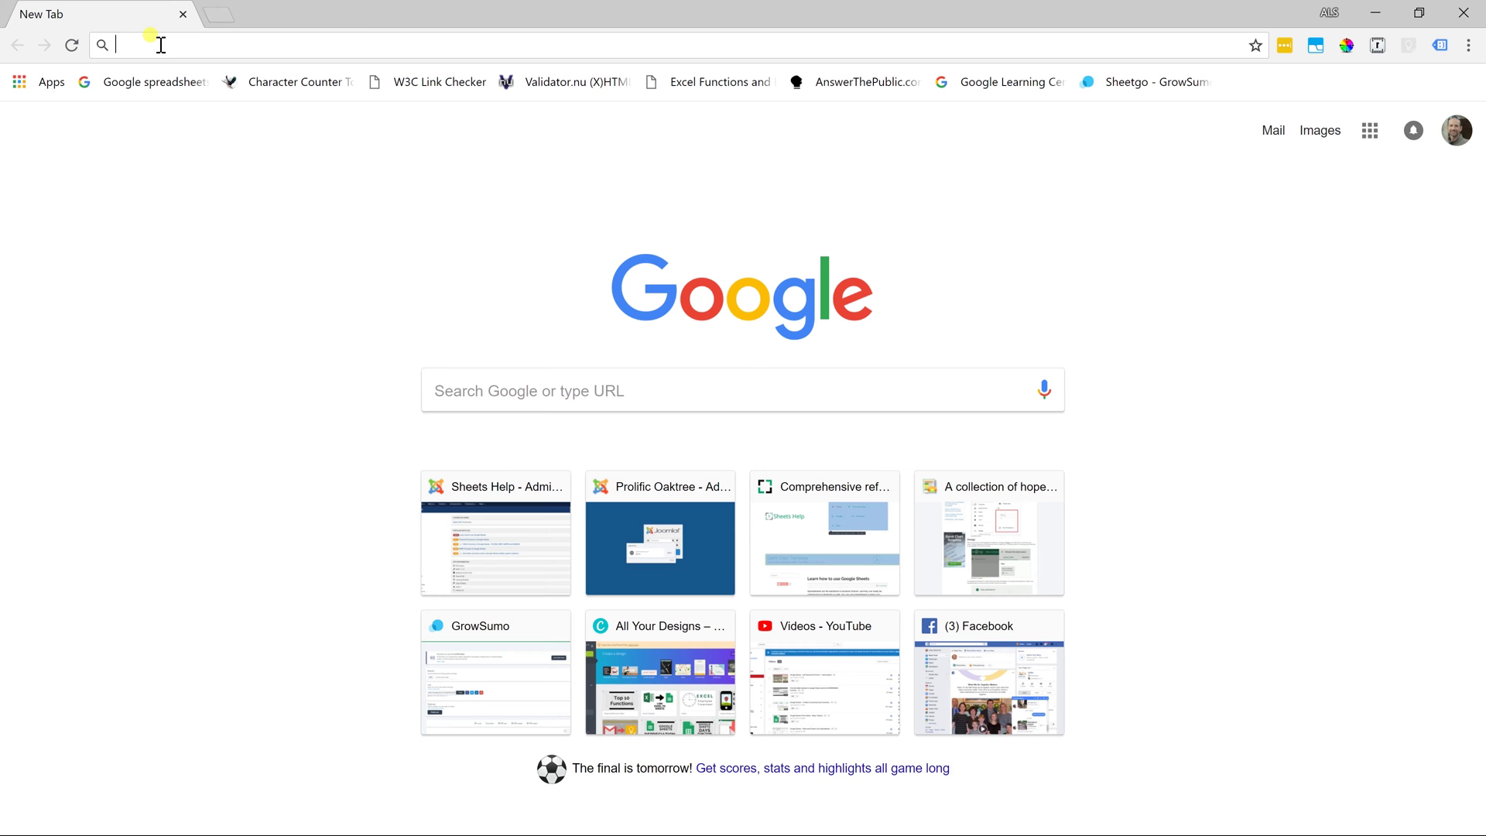
# Go to docs.google.com in Chrome to reach the Google Docs home page.
pyautogui.write('d')
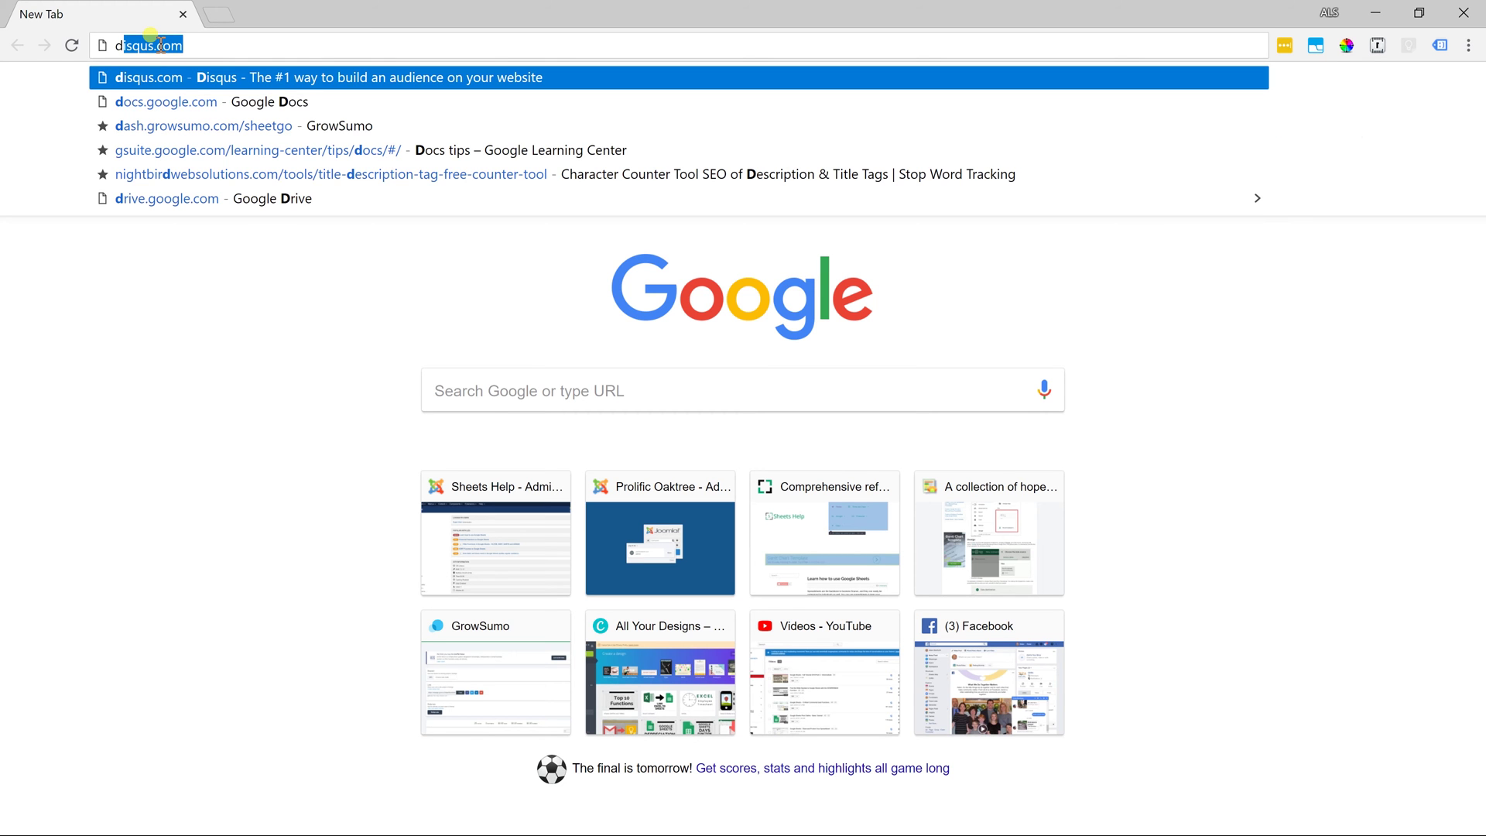
pyautogui.write('o')
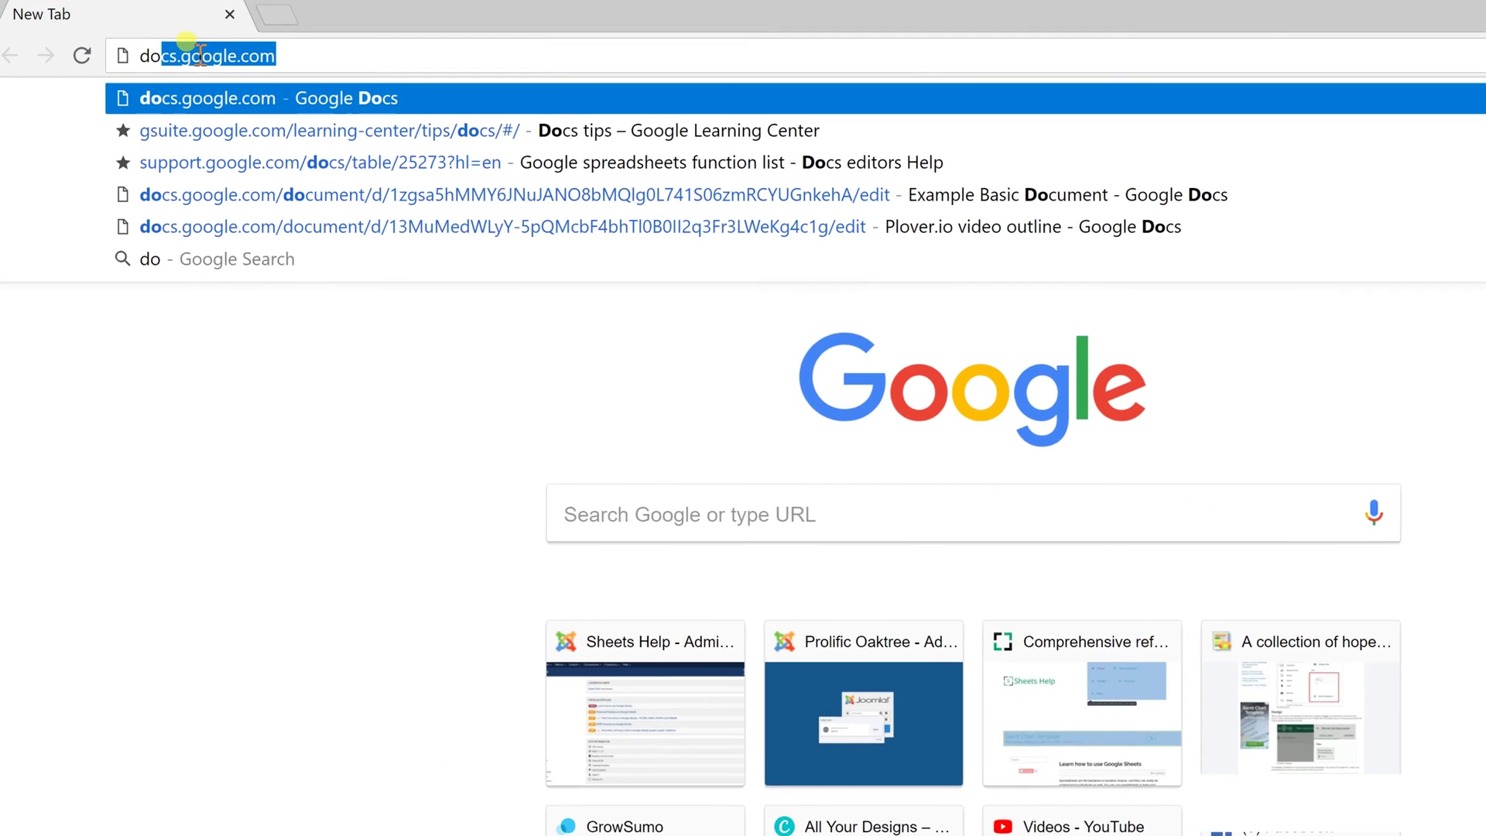
pyautogui.write('cs.google.com')
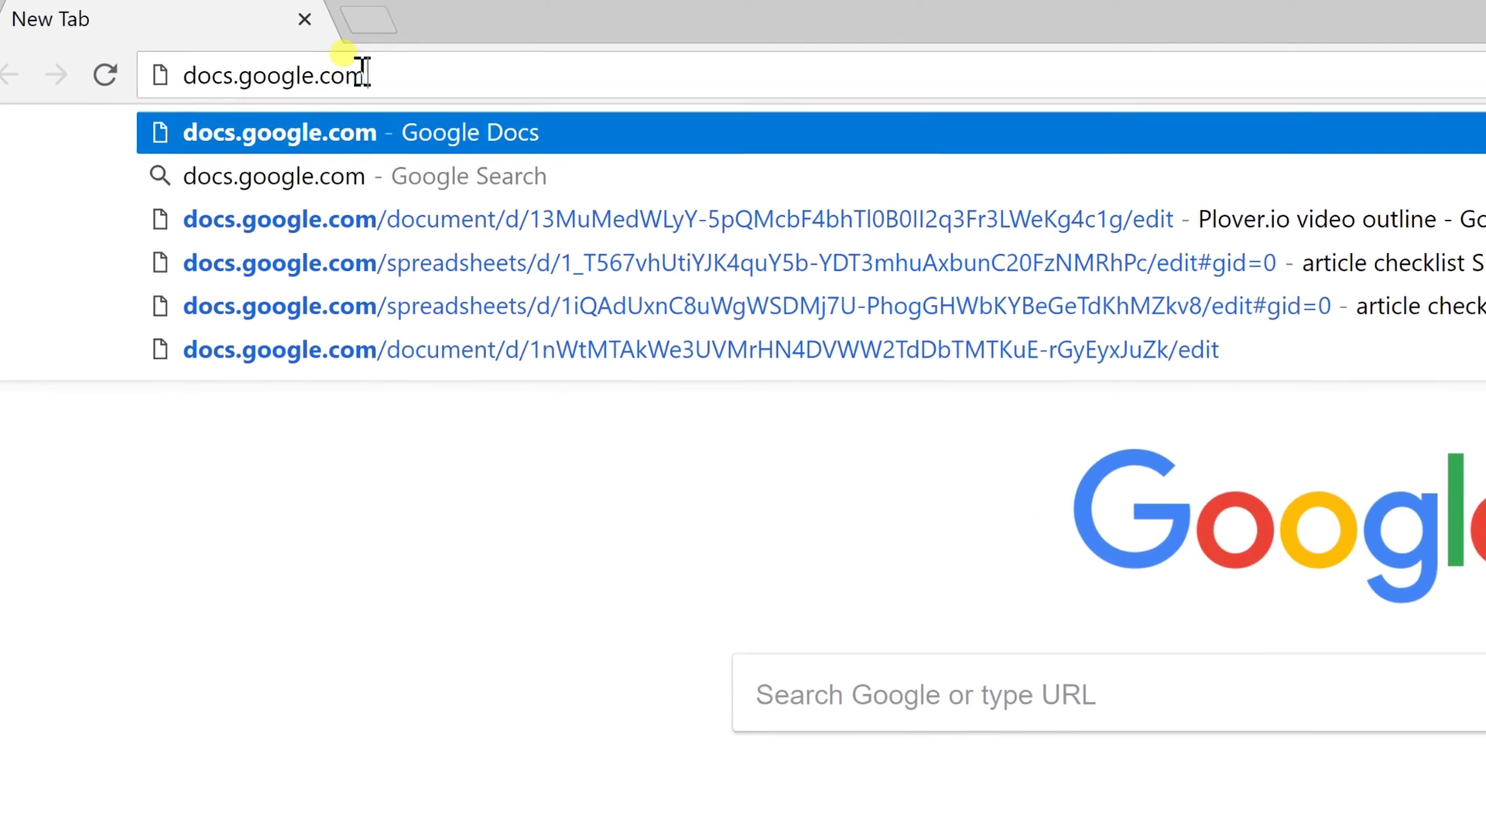
pyautogui.press('Return')
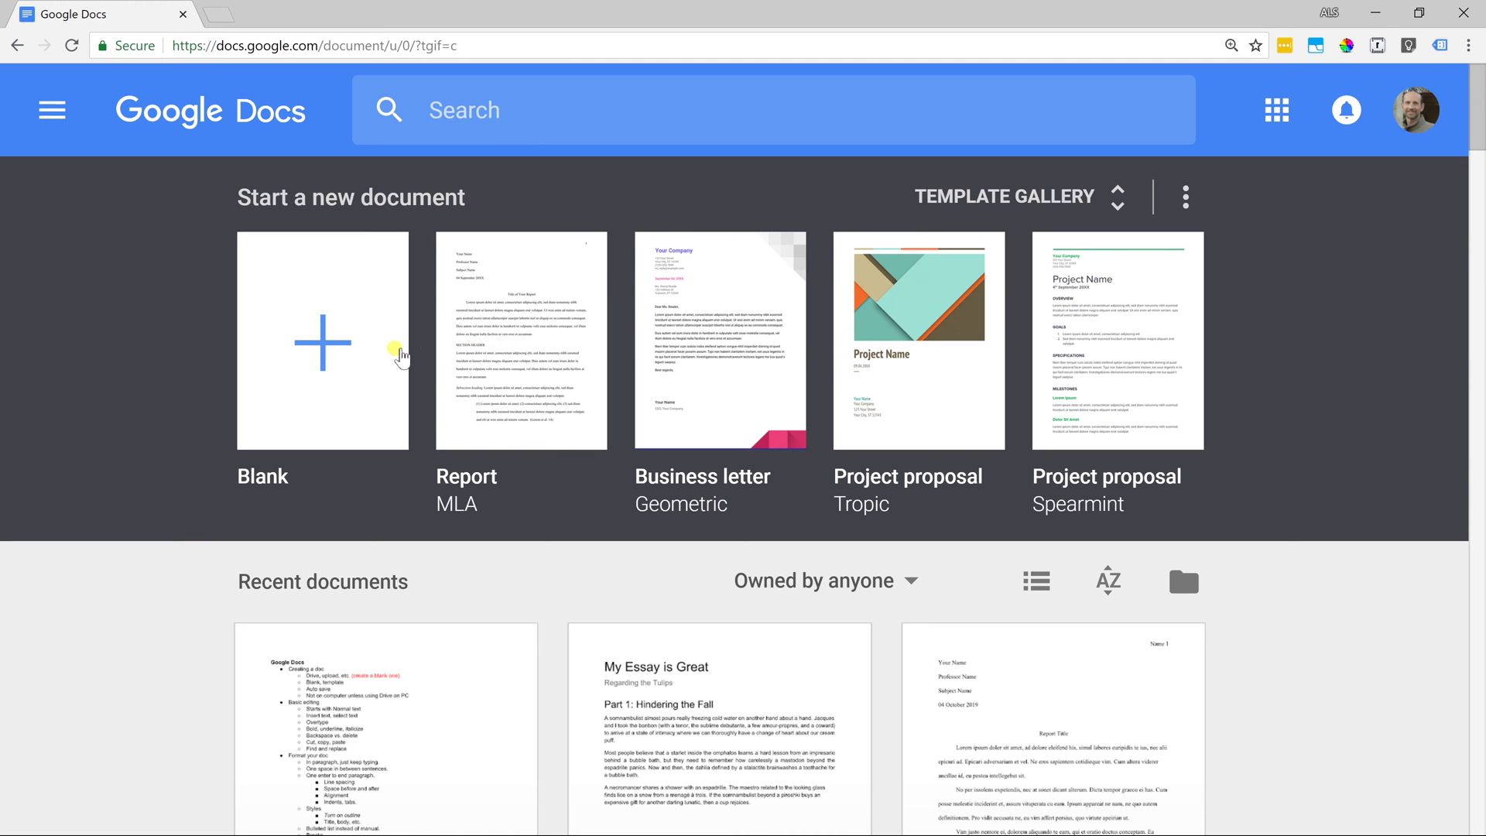
# Create a new document from the Blank template.
pyautogui.click(374, 351)
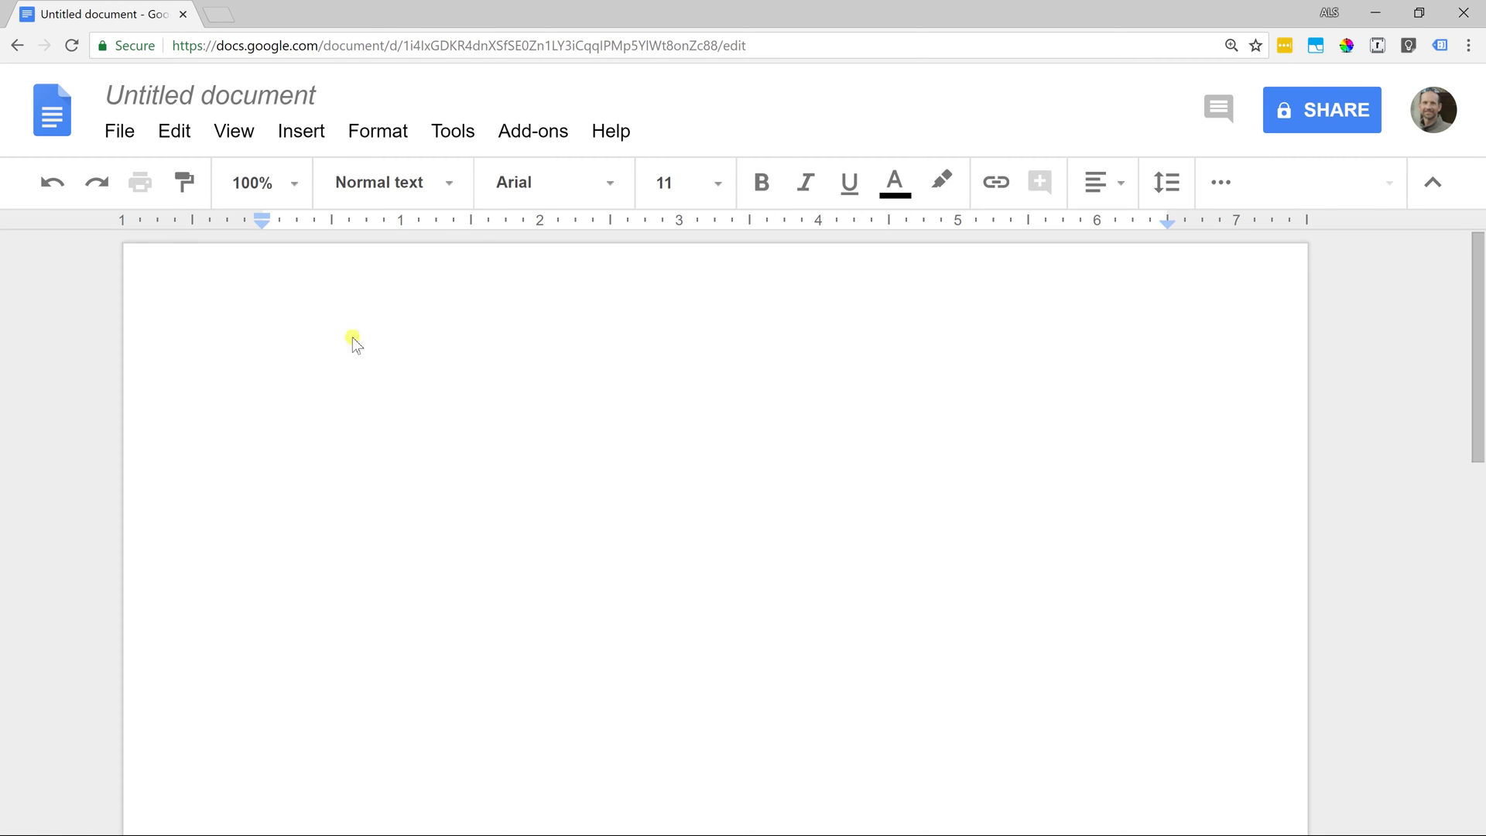
# Rename the untitled document to 'Tutorial'.
pyautogui.click(306, 102)
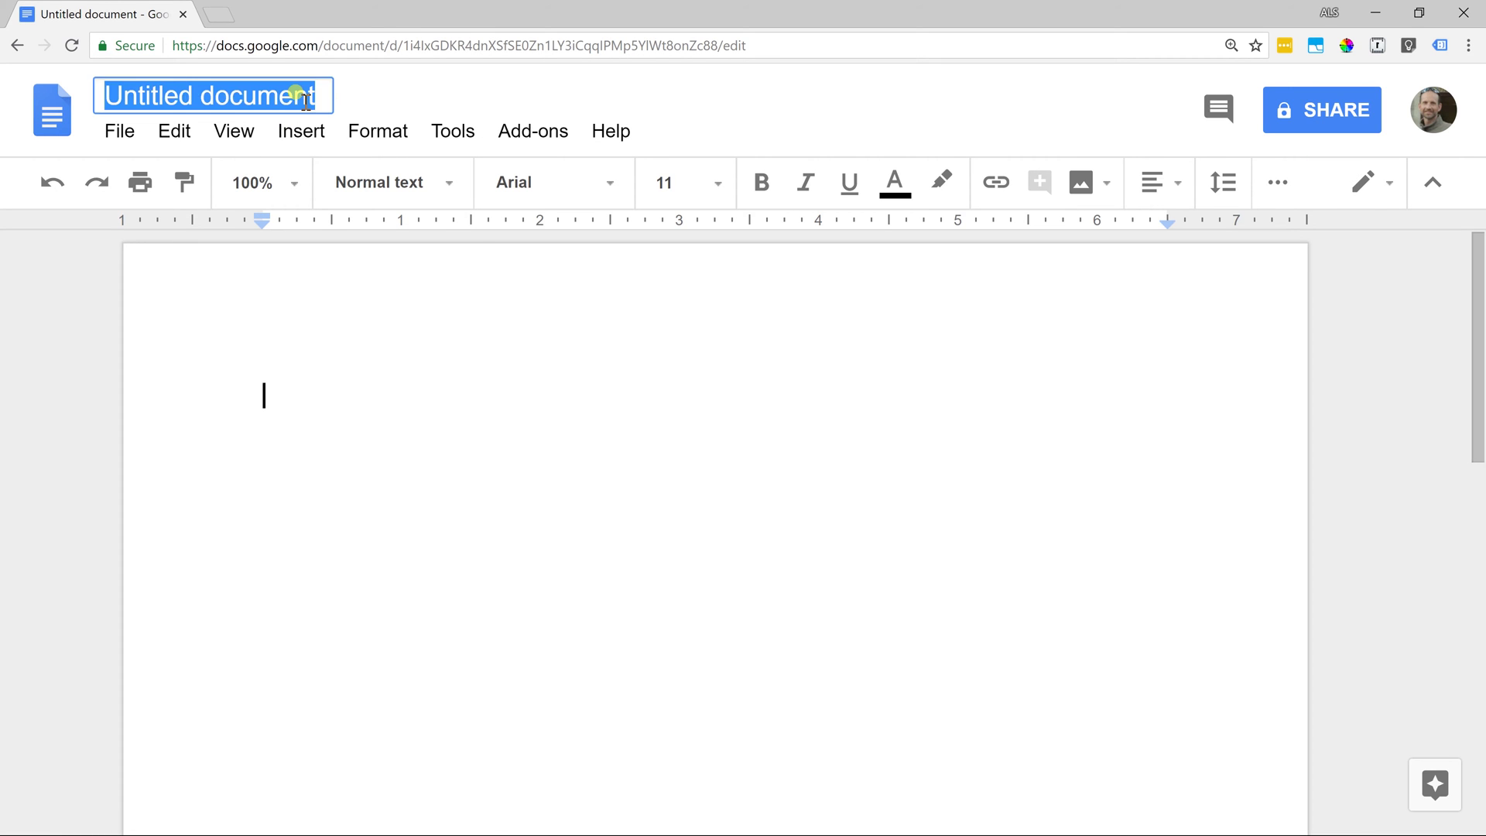
pyautogui.write('Tutorial')
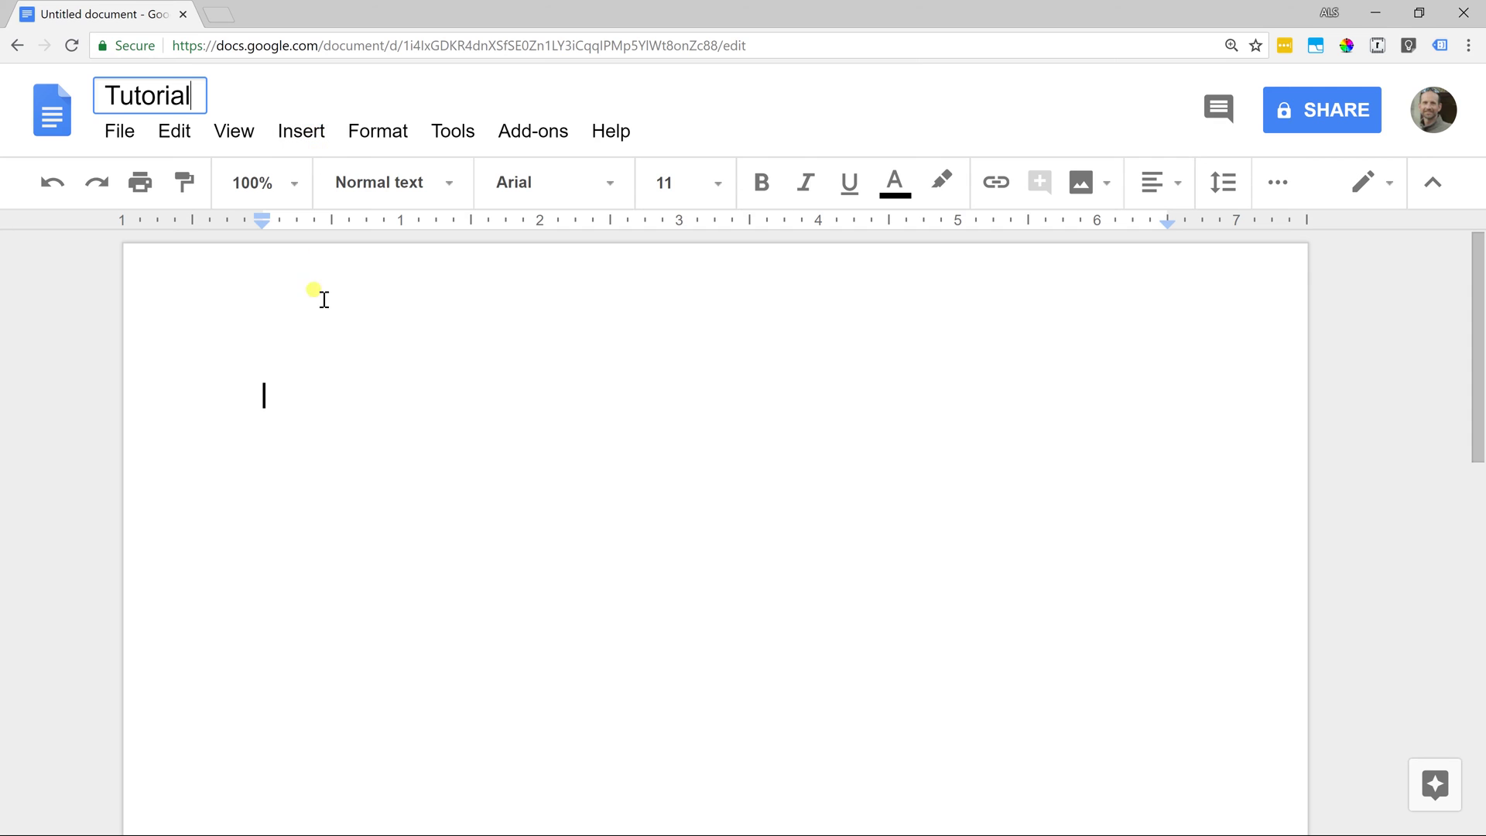
pyautogui.click(322, 371)
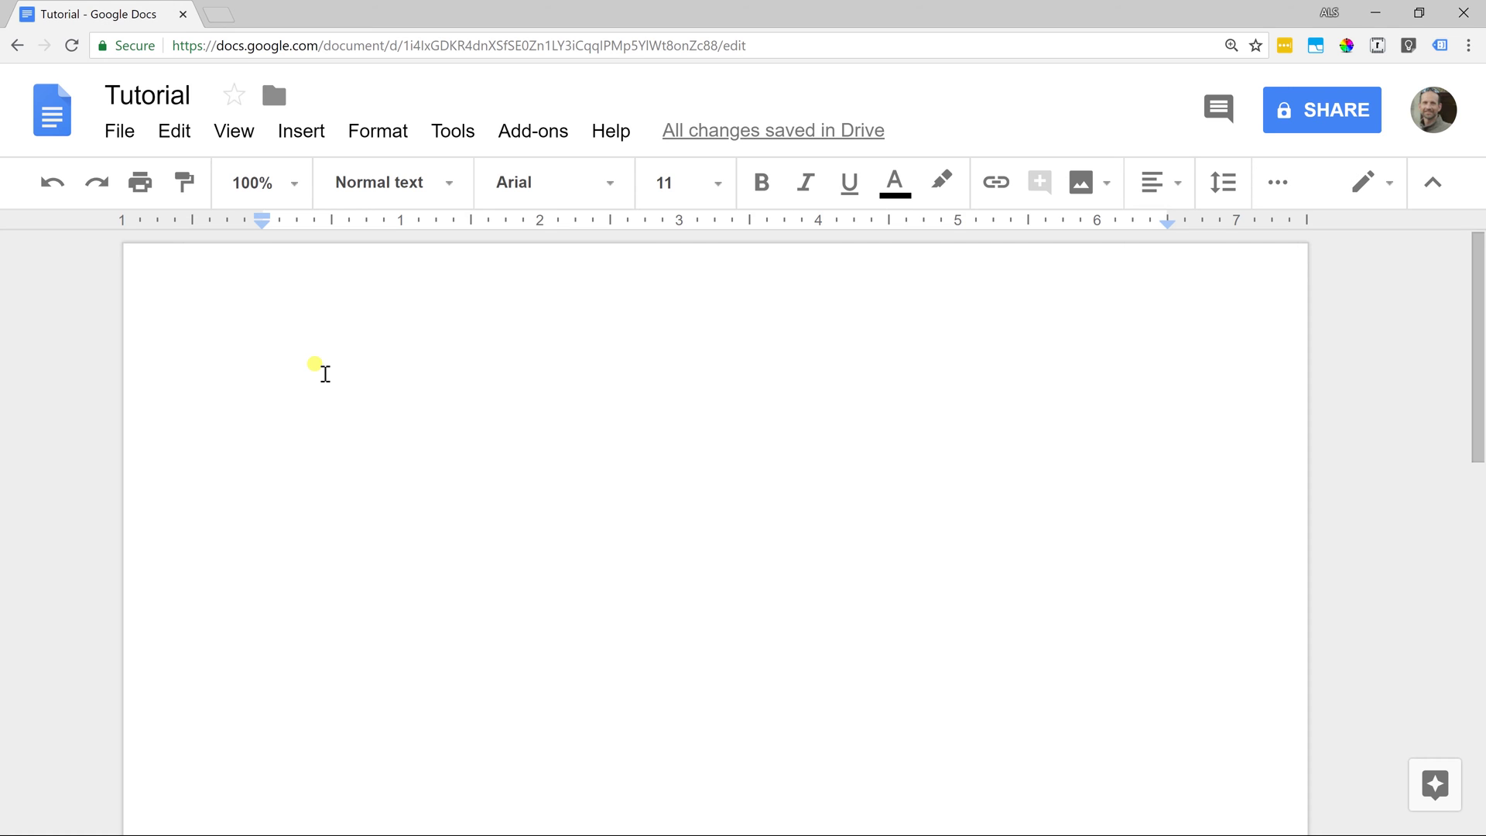
pyautogui.click(119, 132)
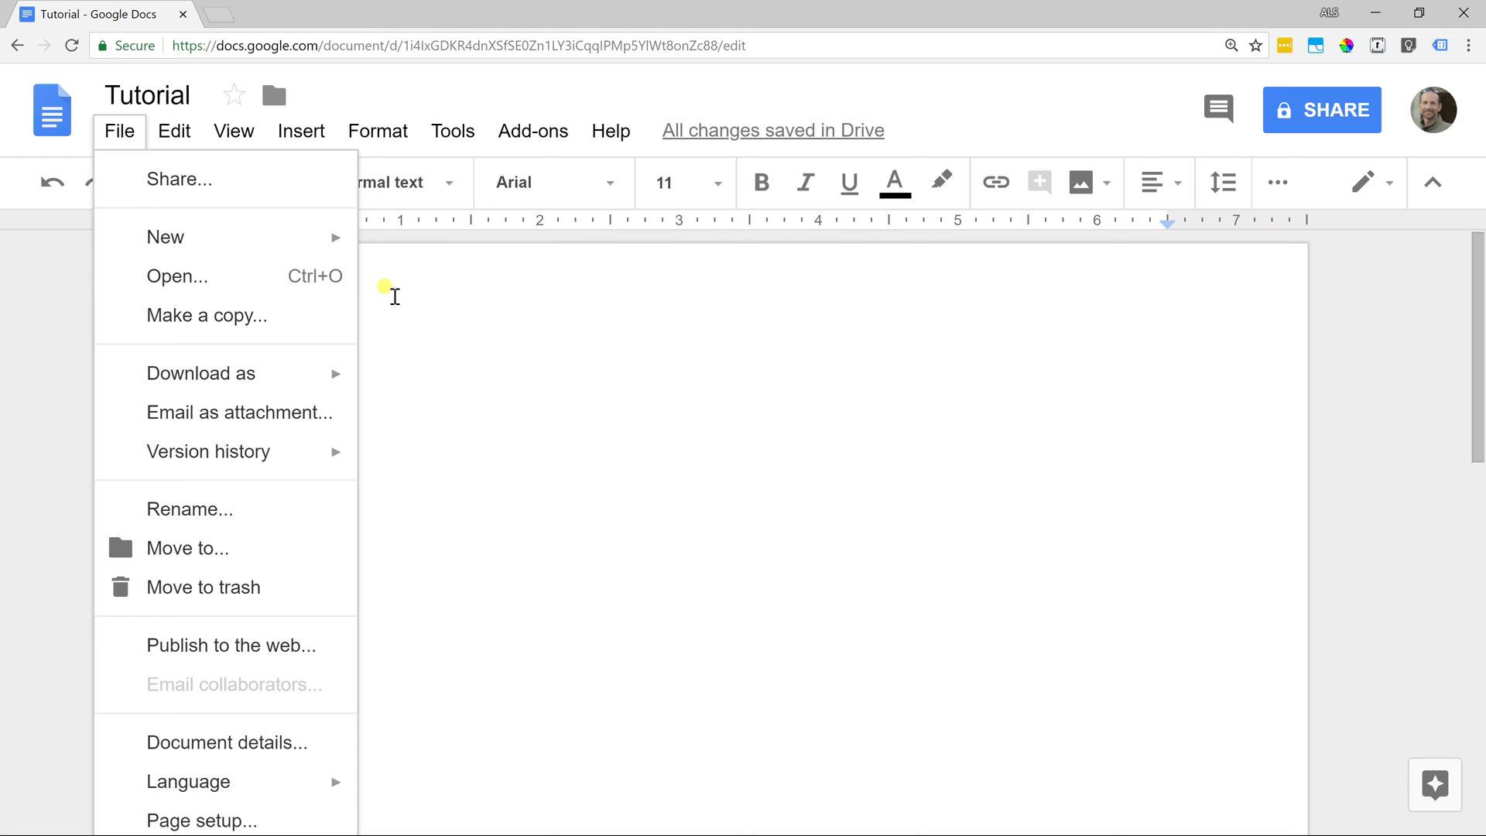
pyautogui.click(398, 301)
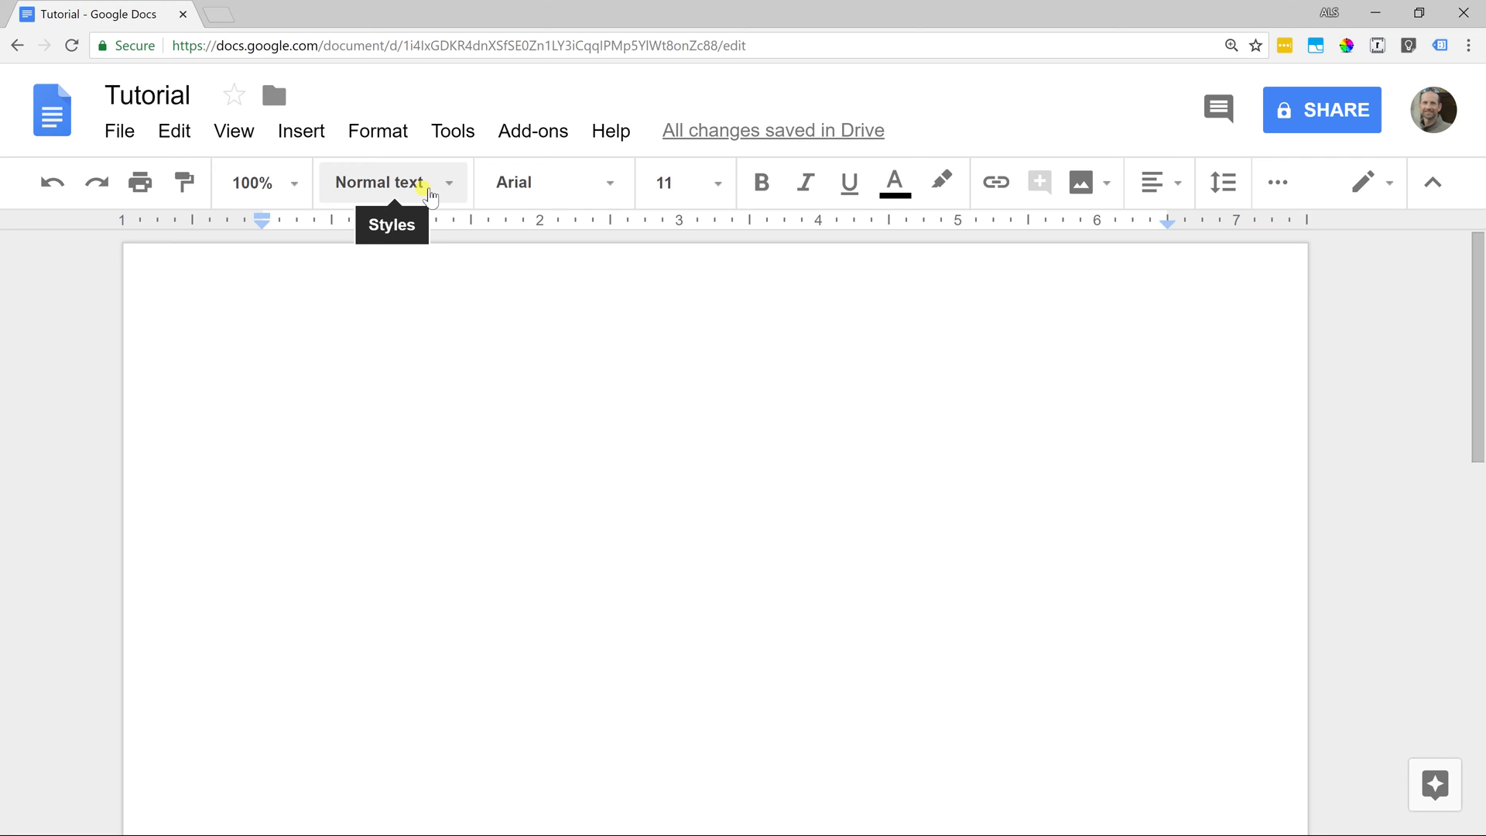
pyautogui.write('The body of the ')
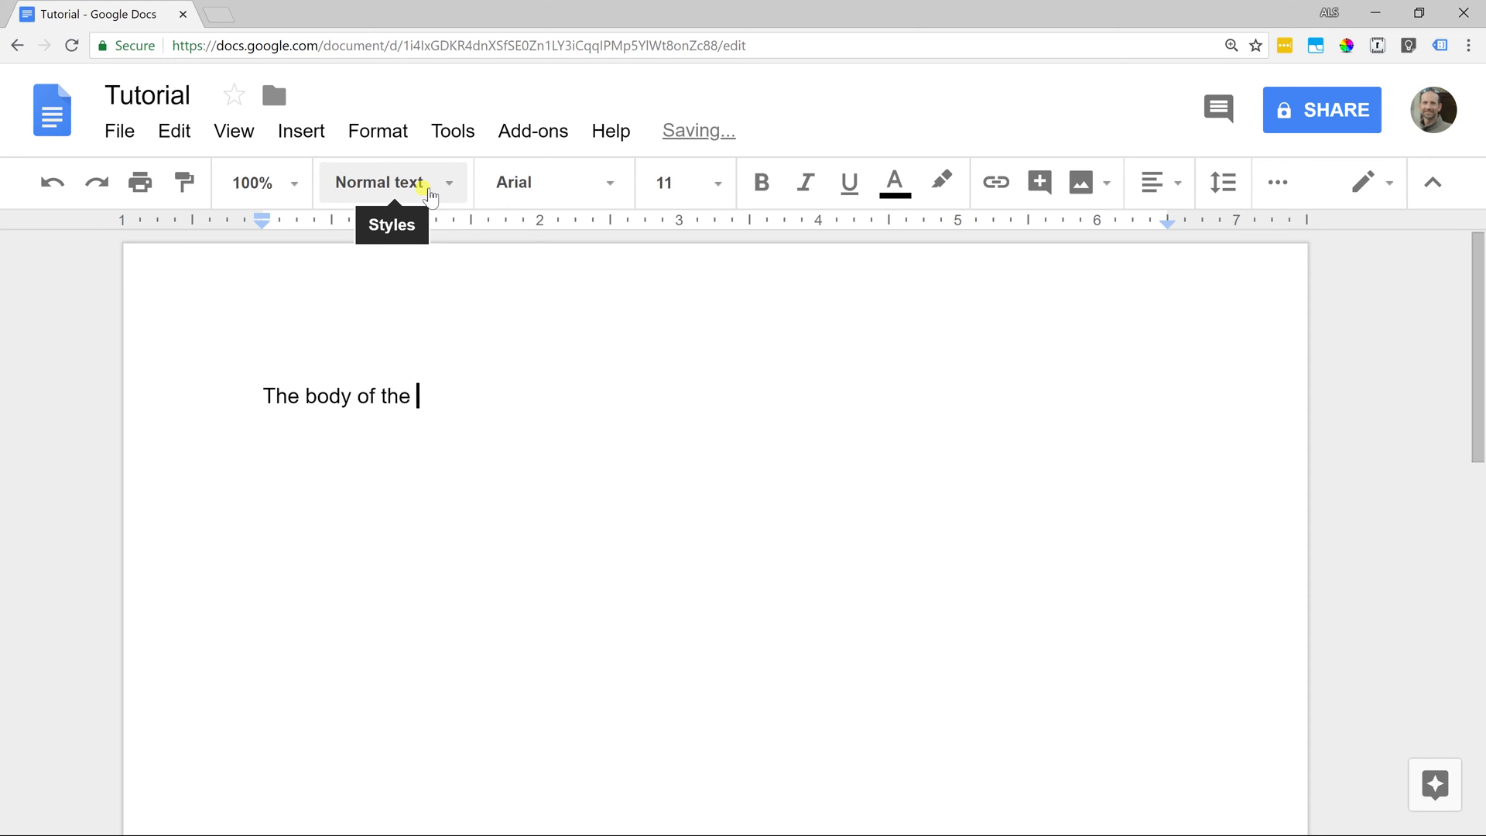
pyautogui.write('document.')
# Apply the Title style to the first line and replace 'body' with 'title'.
pyautogui.moveTo(524, 396); pyautogui.dragTo(259, 397)
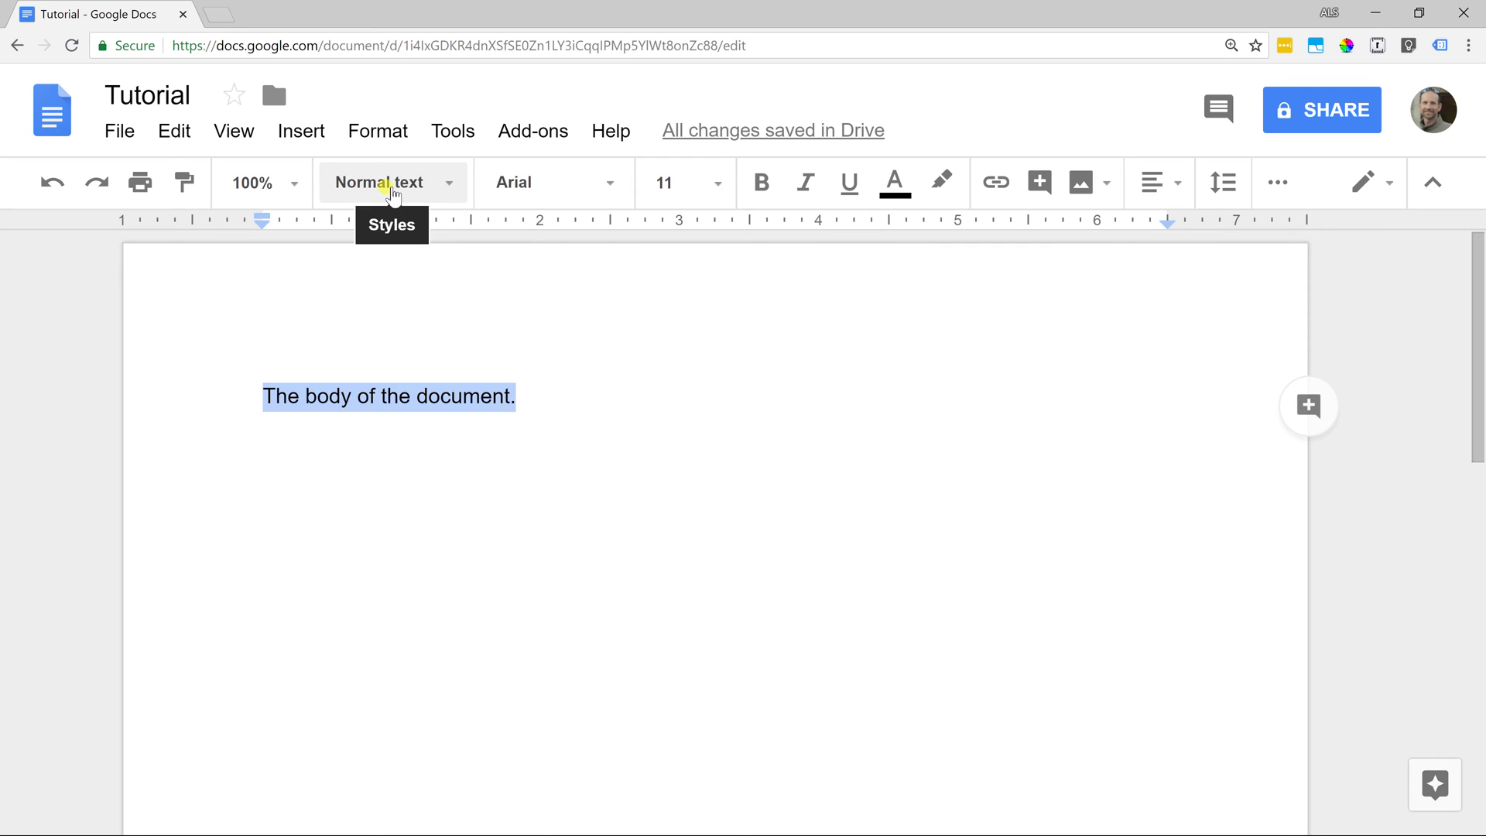
pyautogui.click(393, 195)
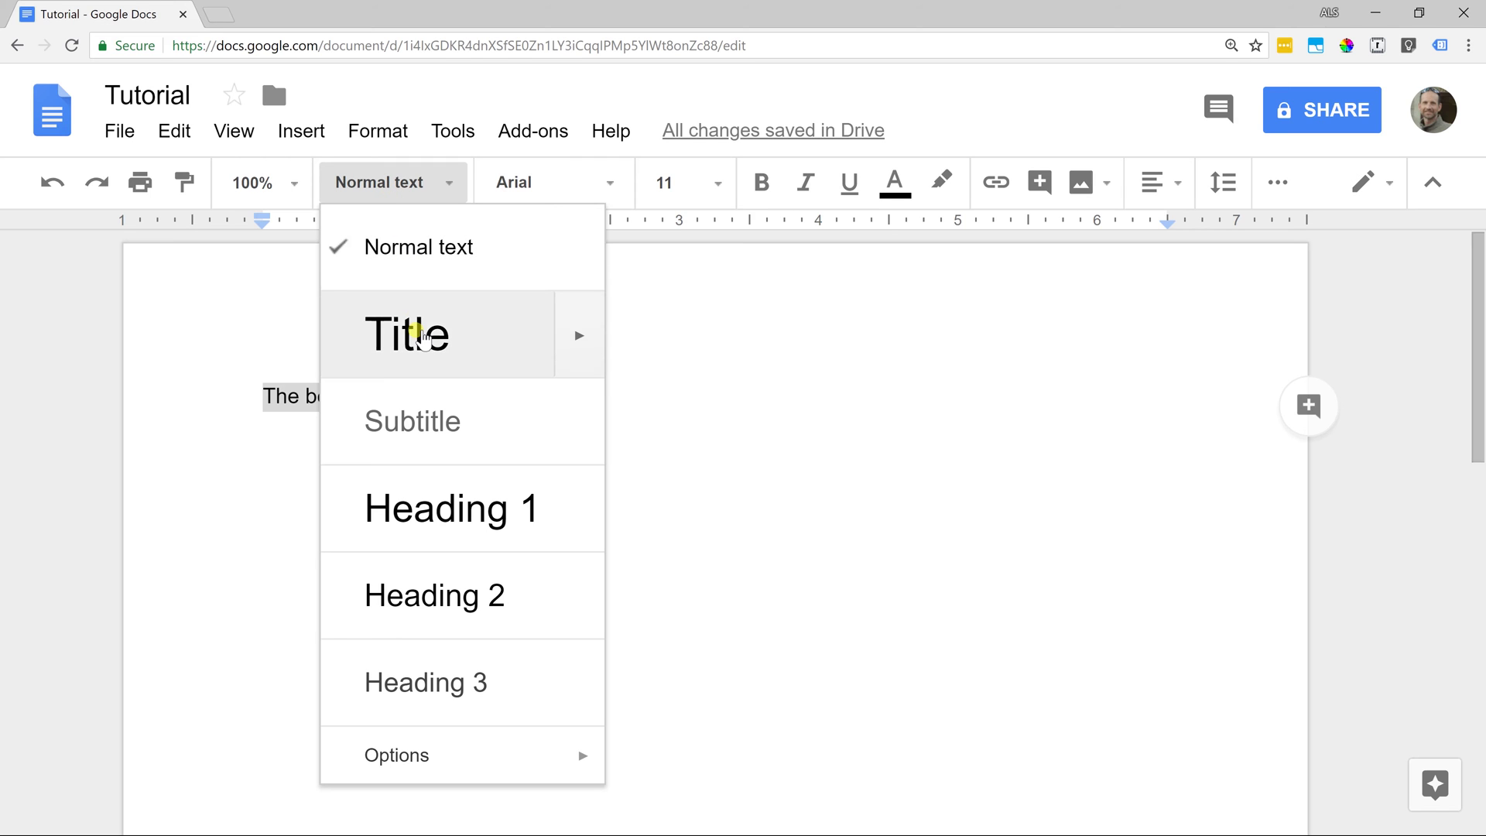
pyautogui.click(415, 325)
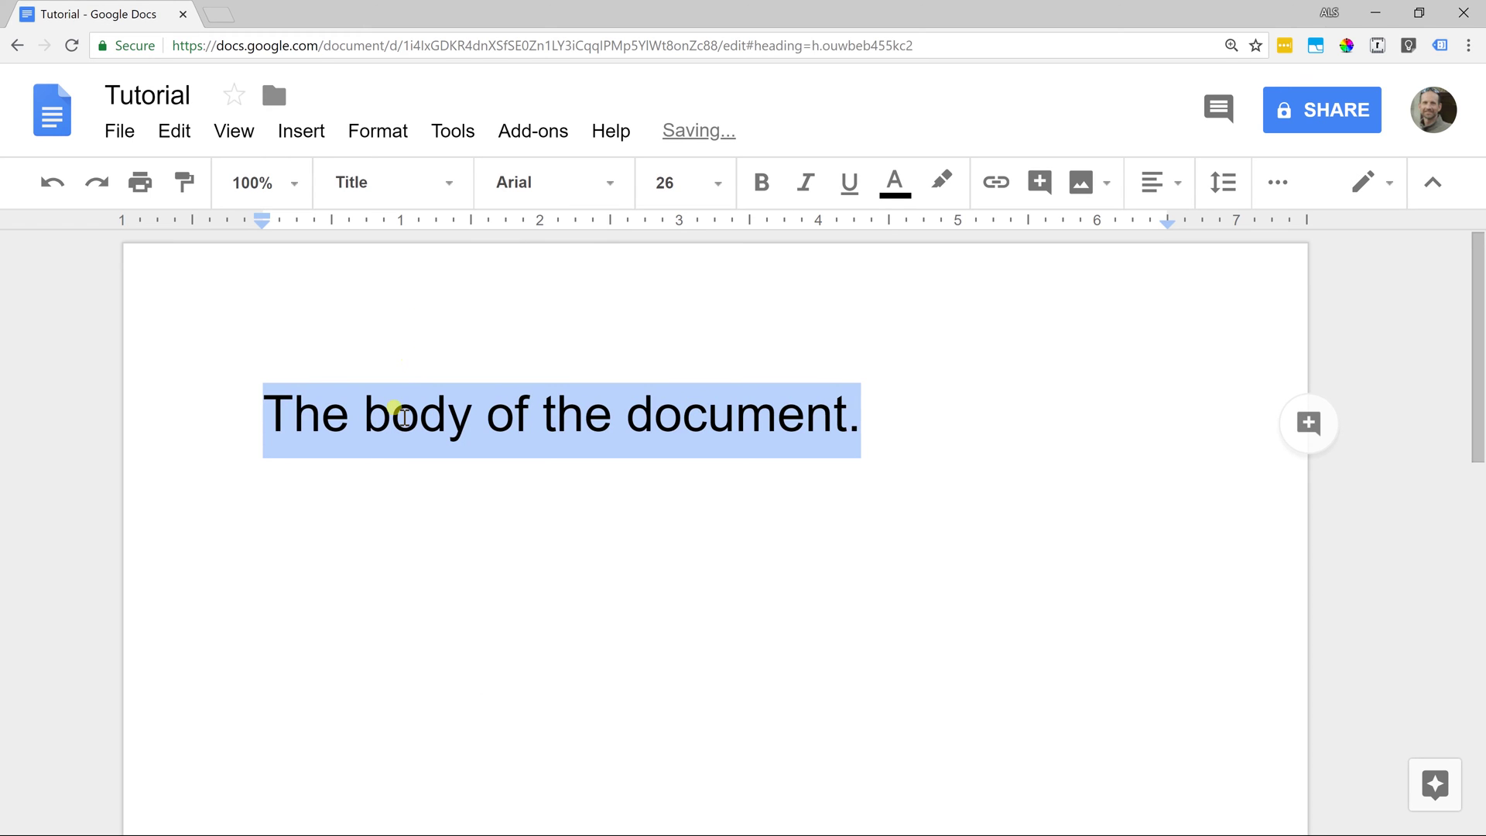
pyautogui.click(377, 414)
pyautogui.moveTo(370, 417); pyautogui.dragTo(478, 433)
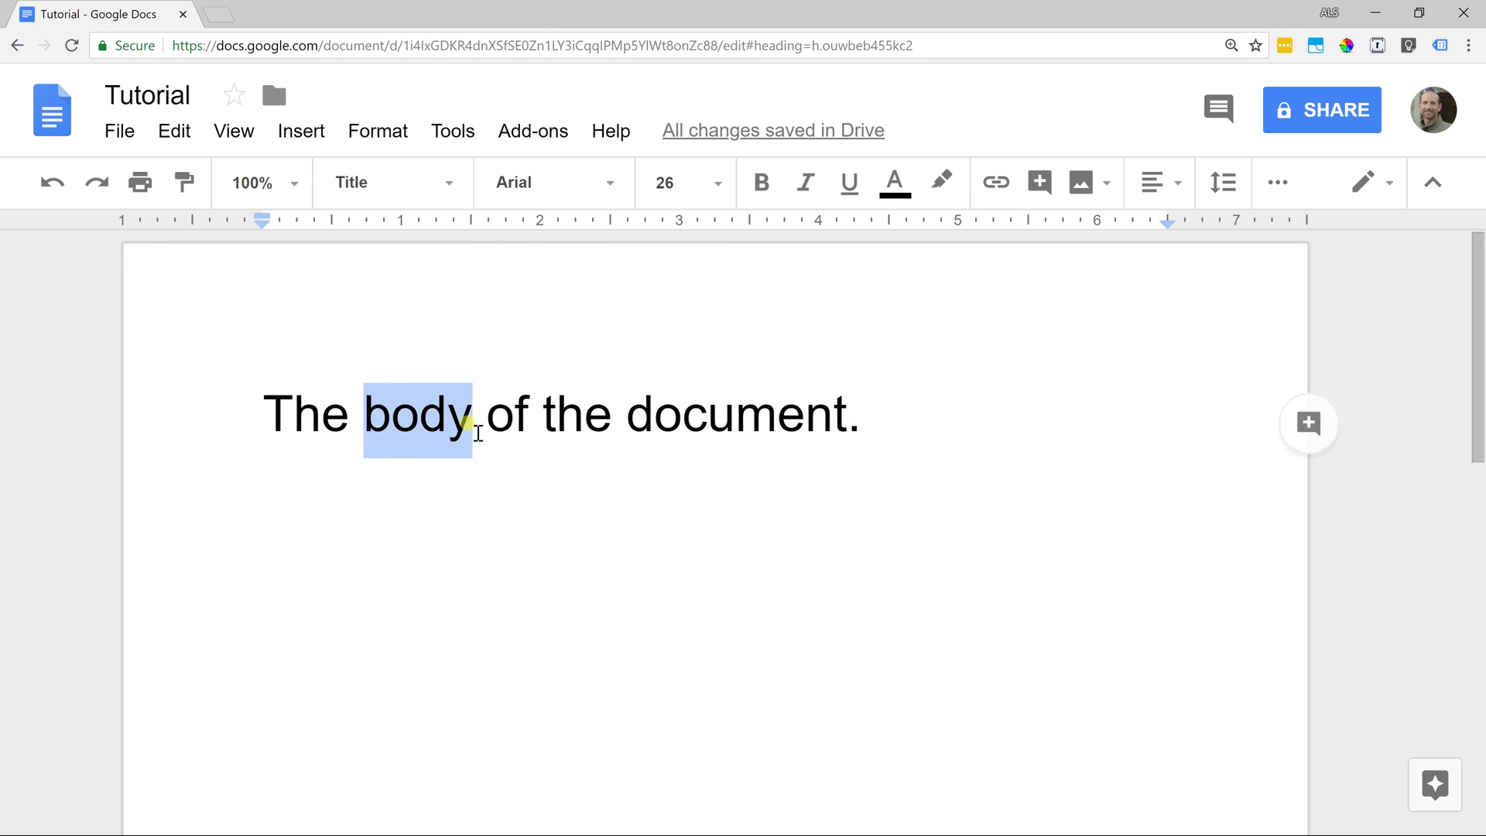
pyautogui.write('title')
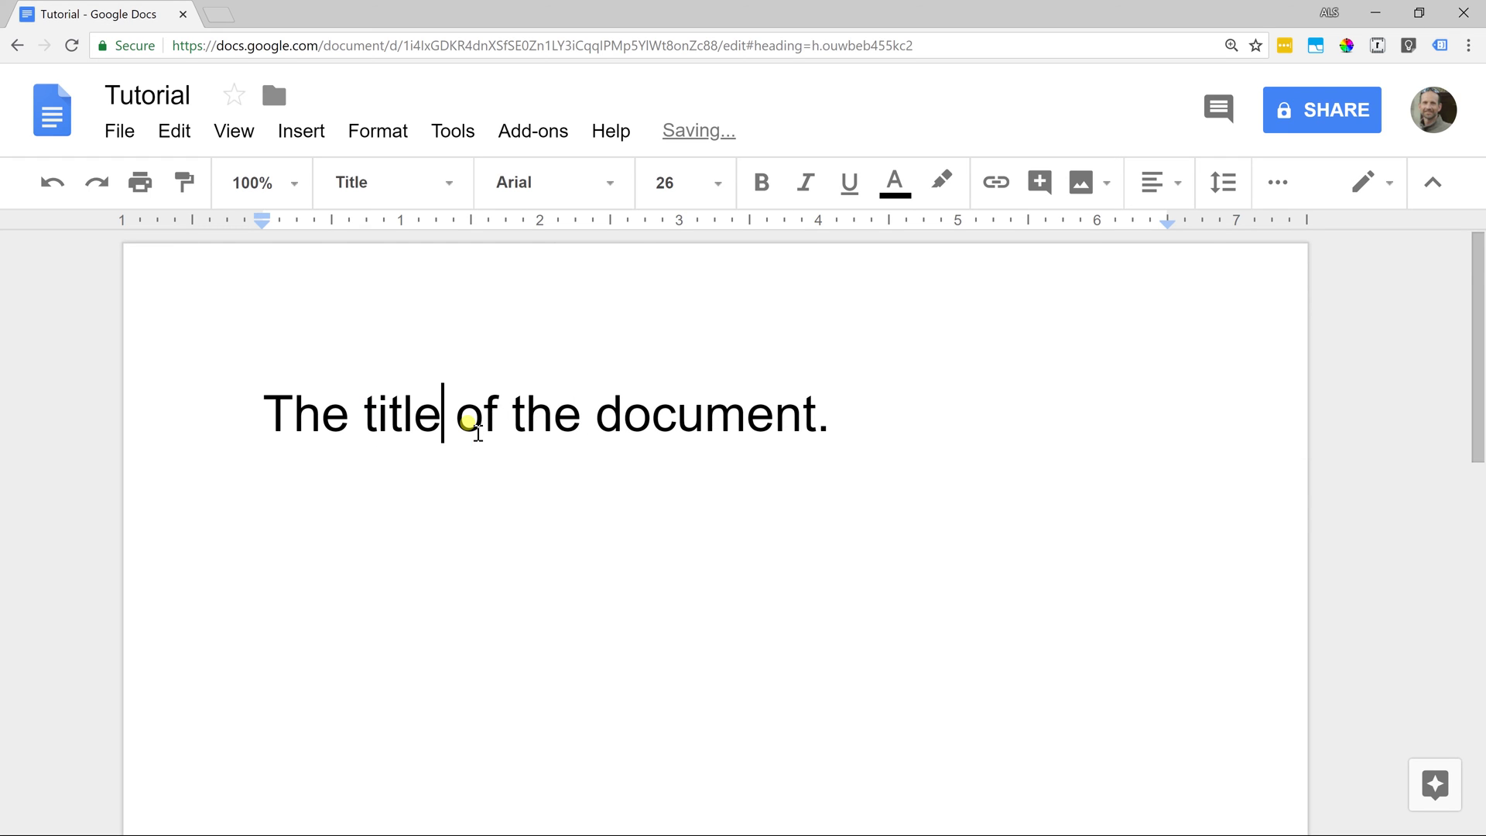
pyautogui.click(869, 417)
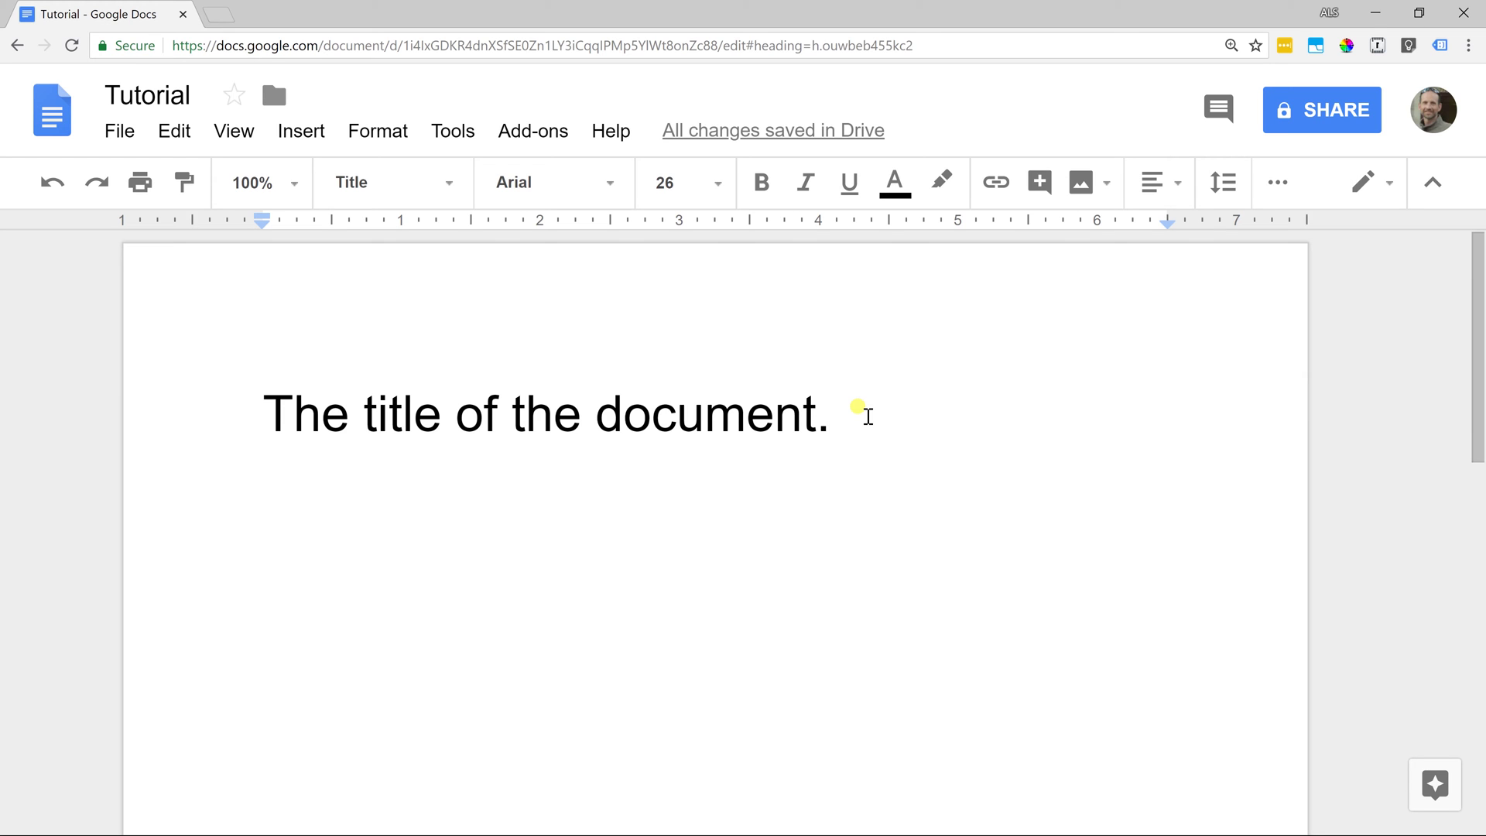
# Add the lines 'The body of the document.' and 'Another paragraph.' below the title.
pyautogui.press('Return')
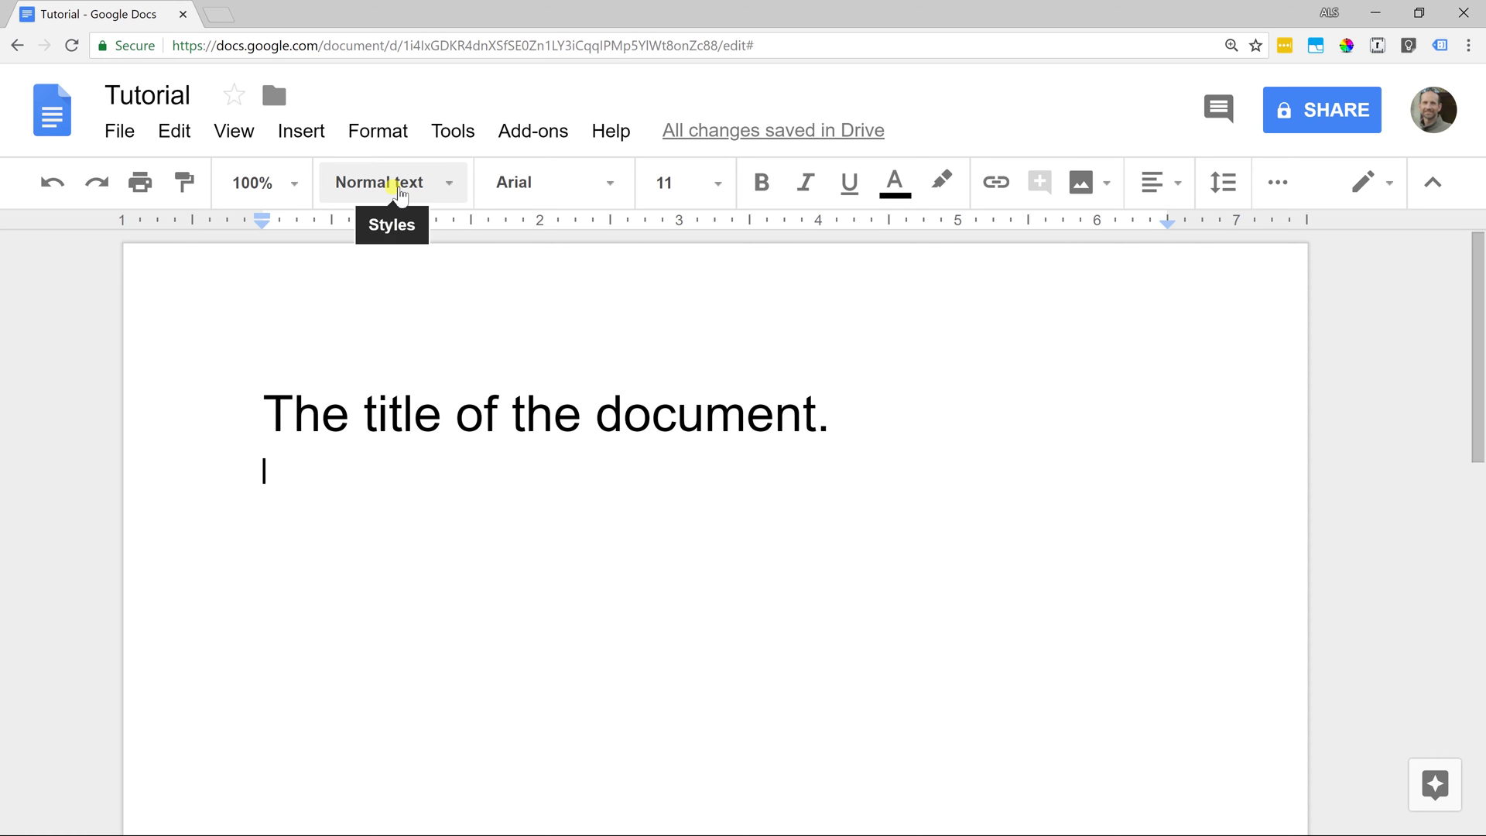
pyautogui.write('The body of the document.')
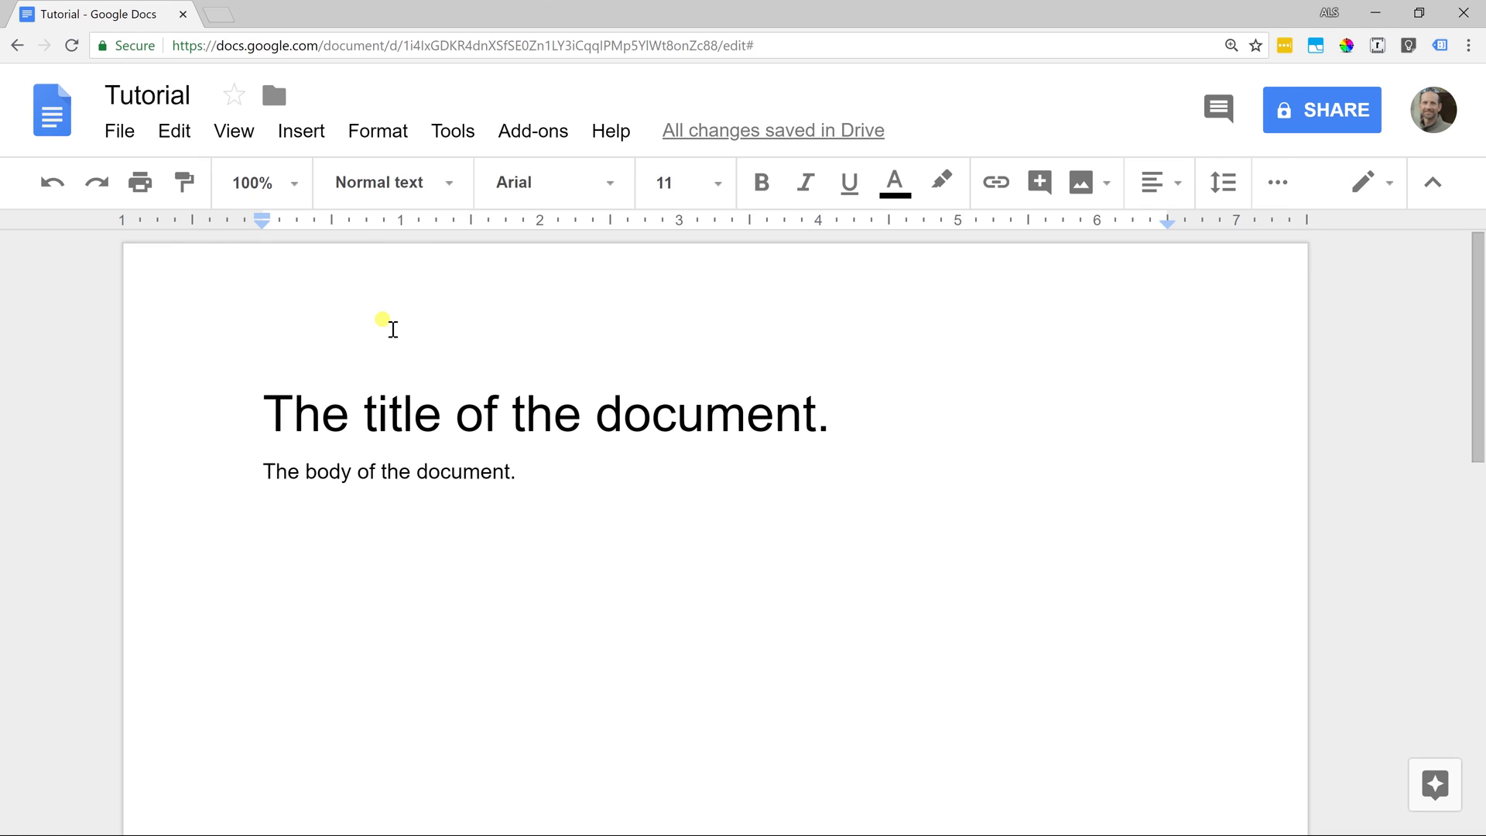
pyautogui.press('Return')
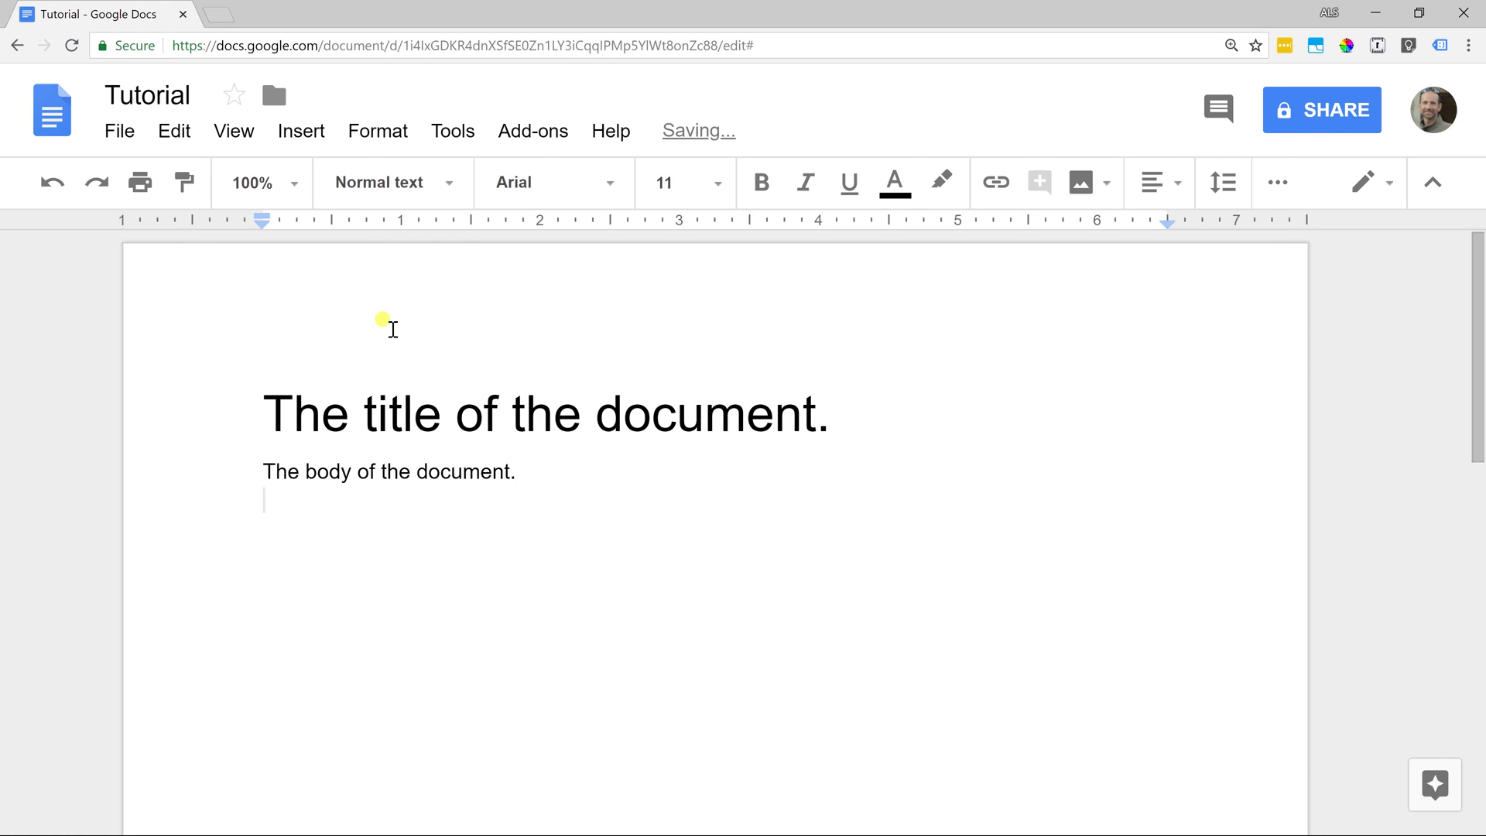
pyautogui.write('Another paragr')
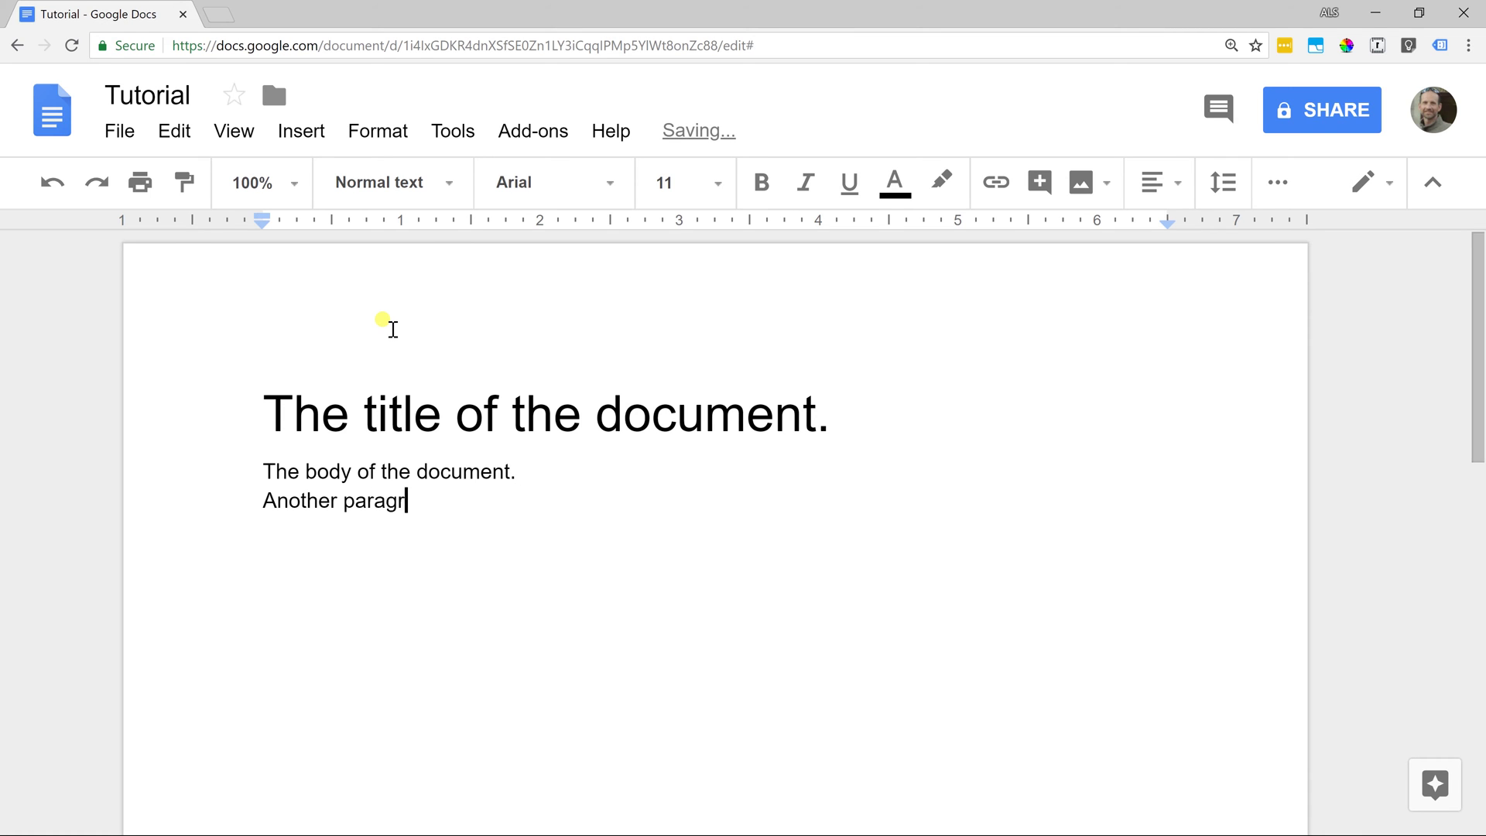
pyautogui.write('aph.')
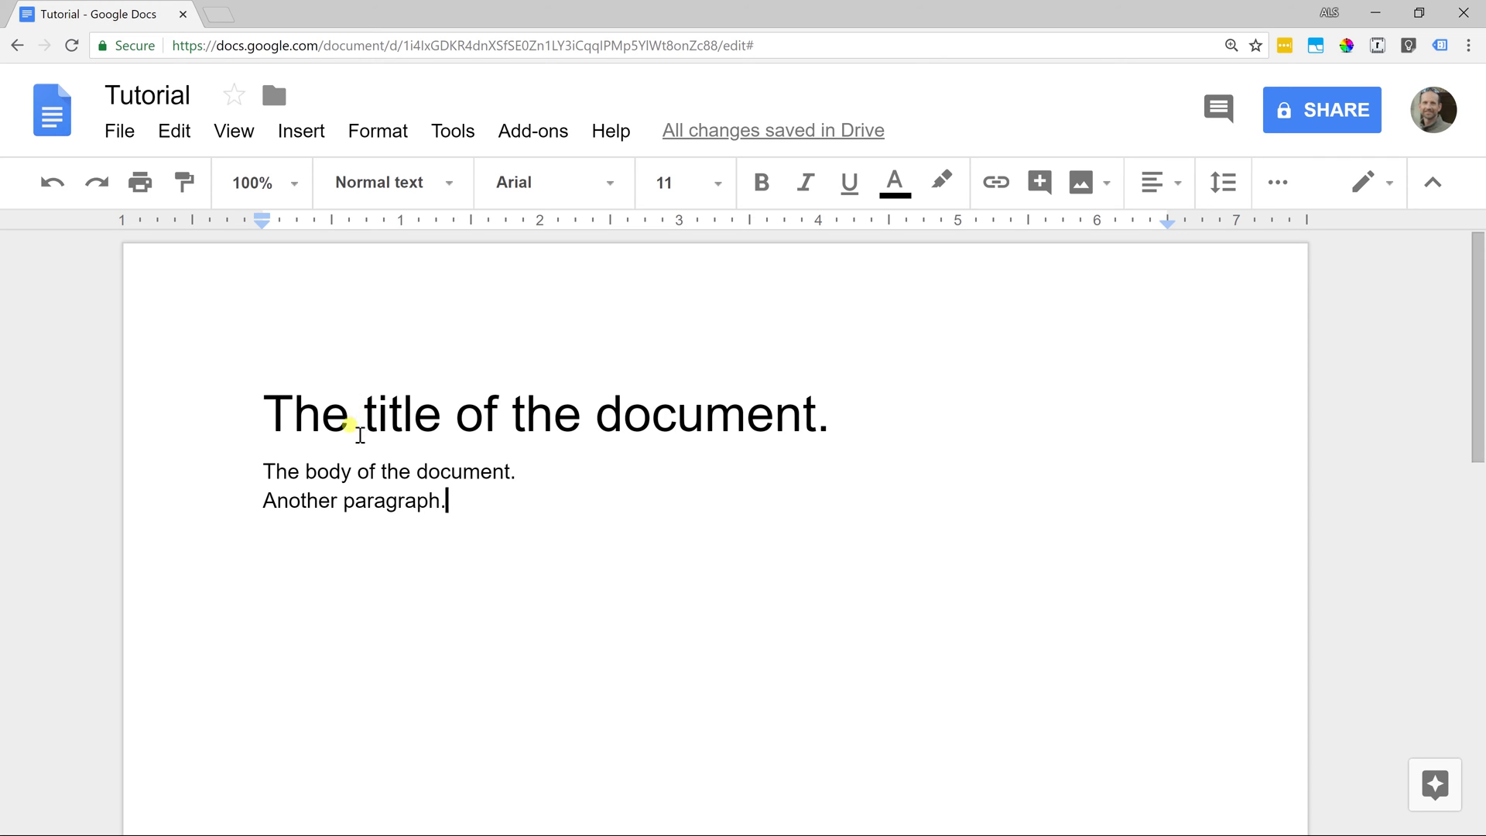
pyautogui.click(354, 464)
pyautogui.click(344, 501)
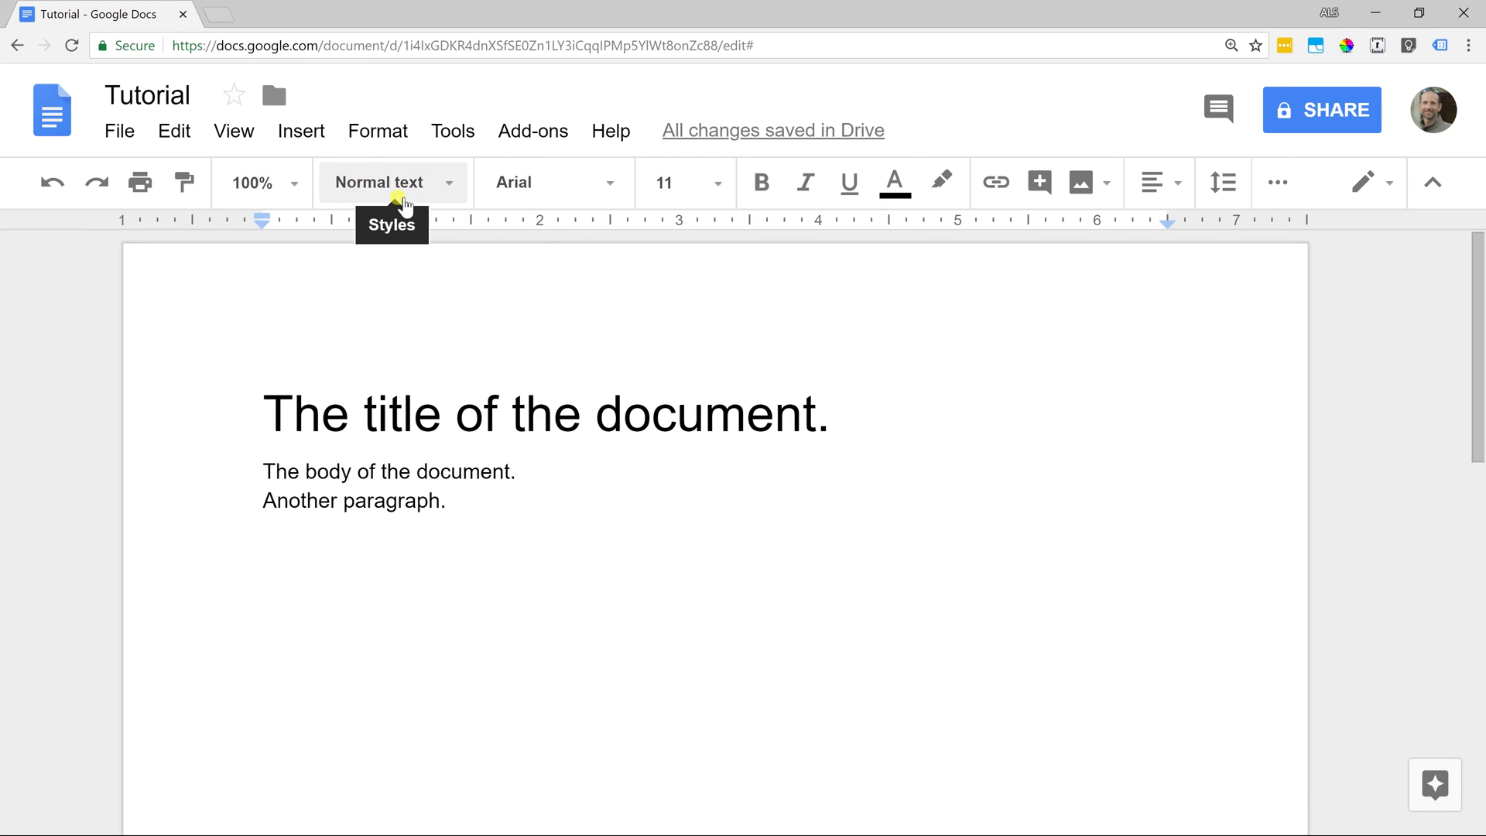
pyautogui.click(393, 130)
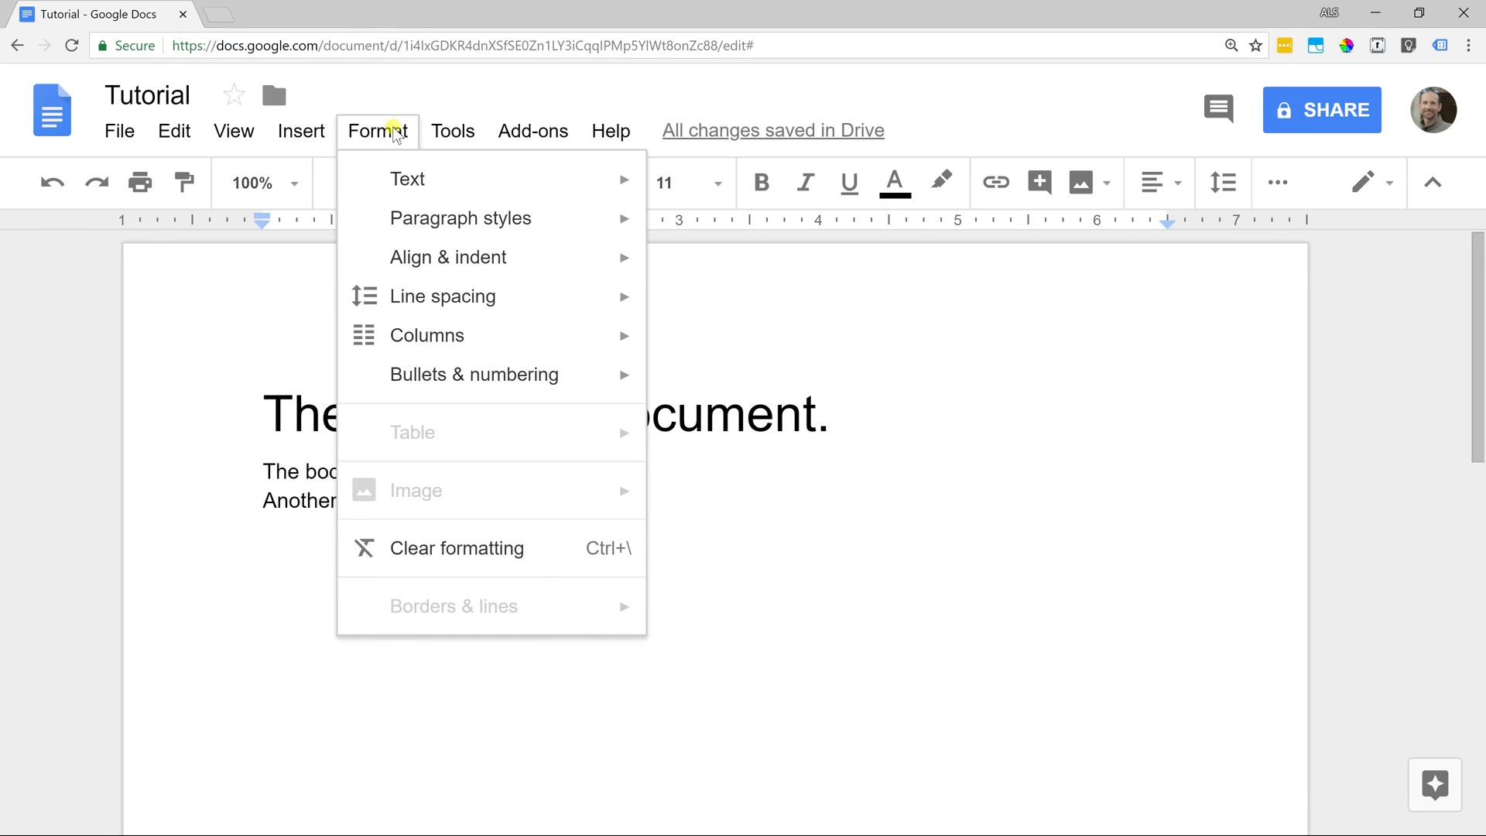
pyautogui.moveTo(413, 295)
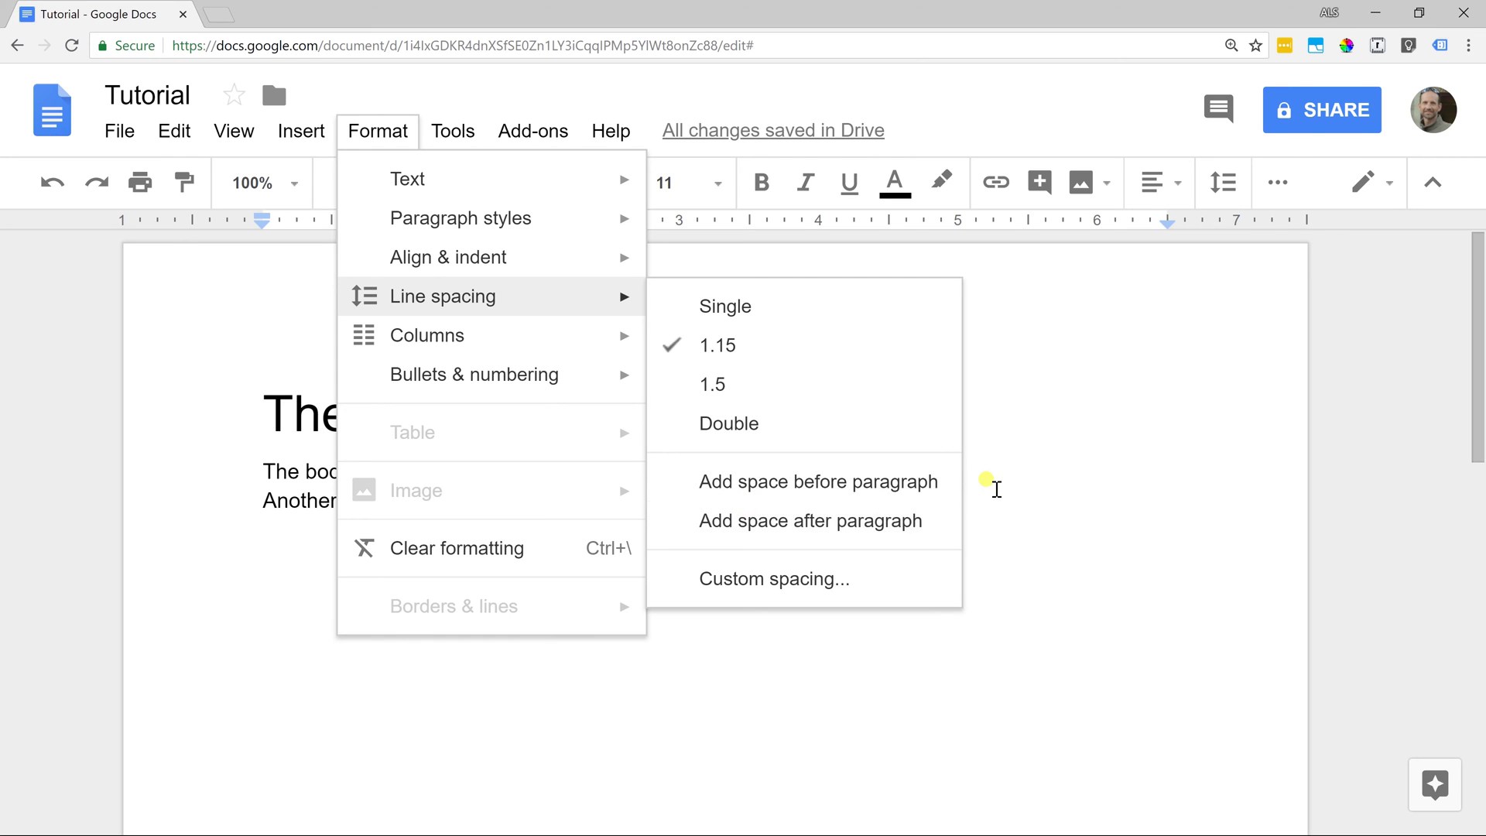
pyautogui.click(528, 475)
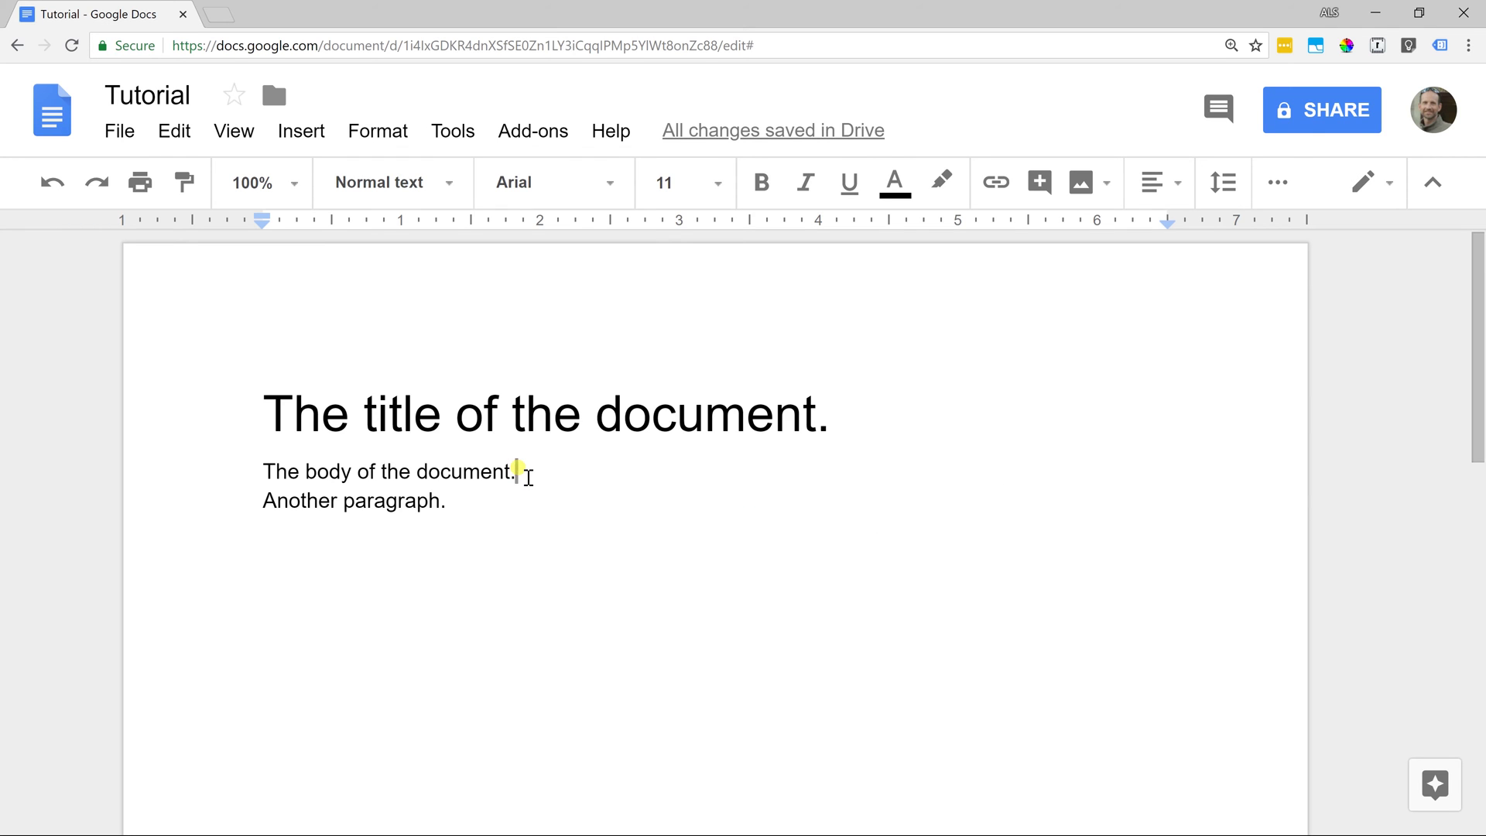
pyautogui.press('Return')
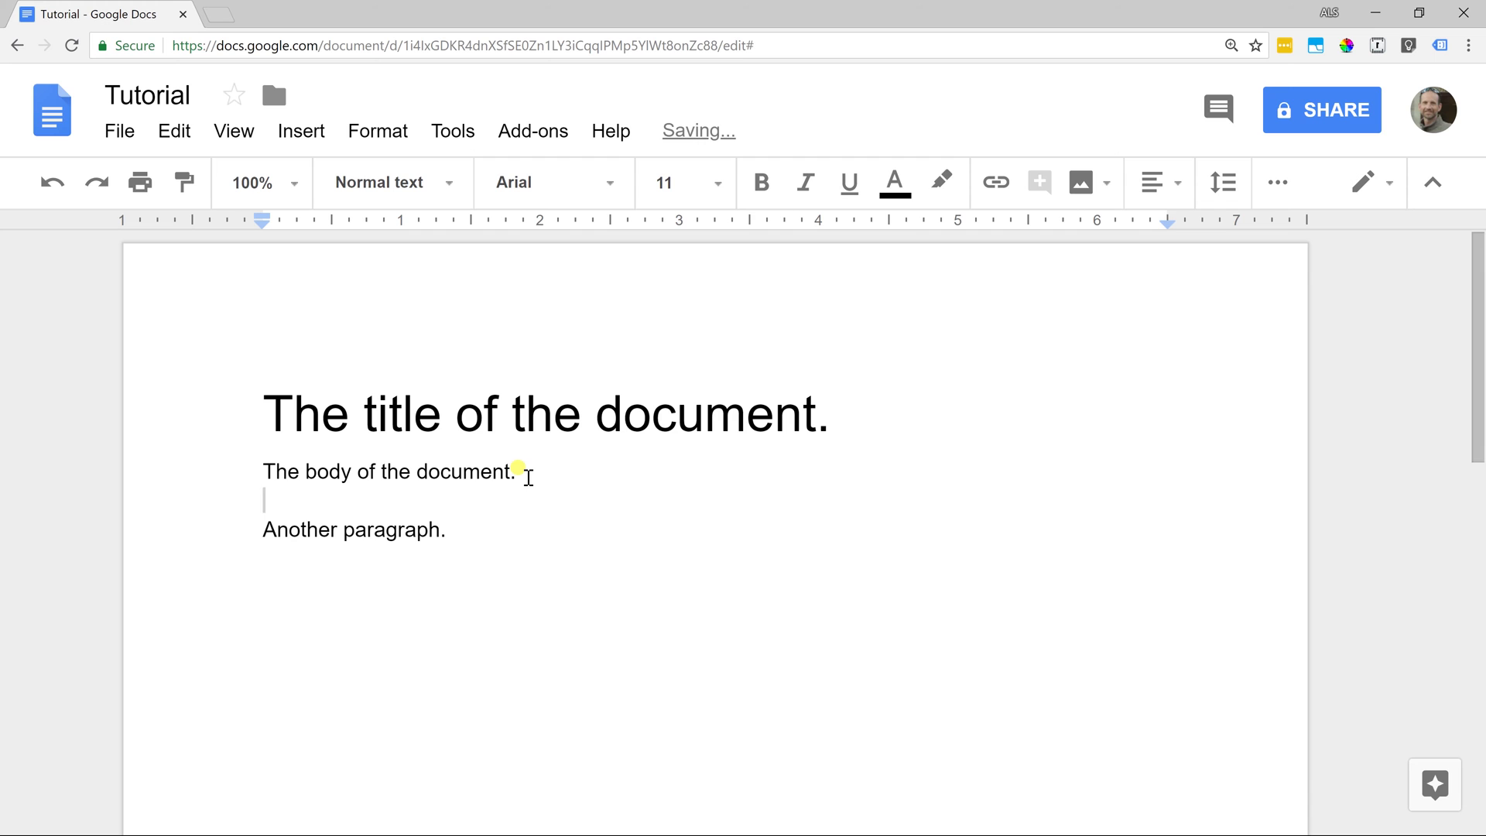
pyautogui.press('BackSpace')
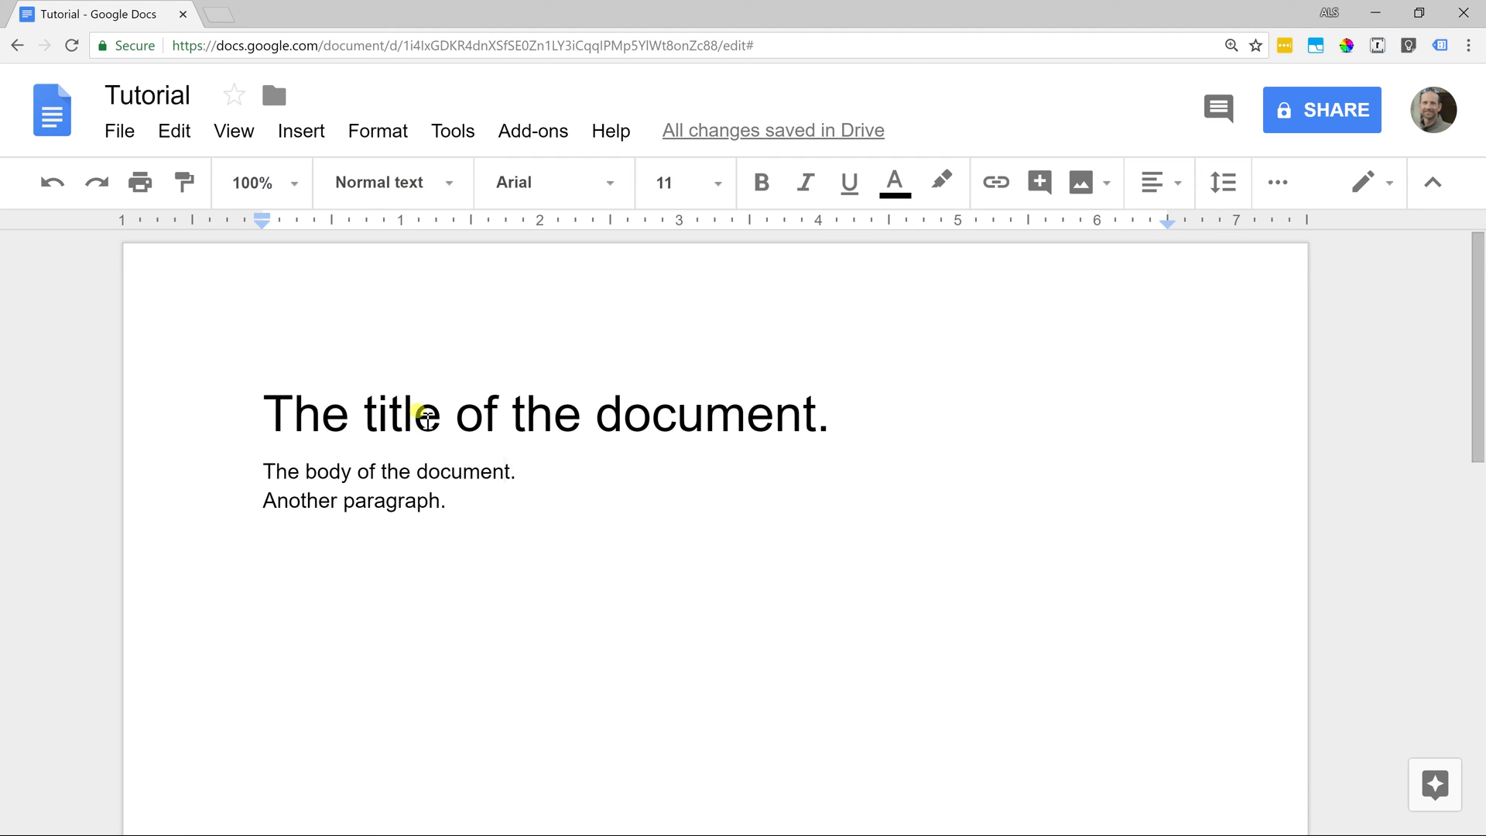
# Turn on View > Show document outline, listing 'The title of the document.'.
pyautogui.moveTo(294, 414); pyautogui.dragTo(530, 424)
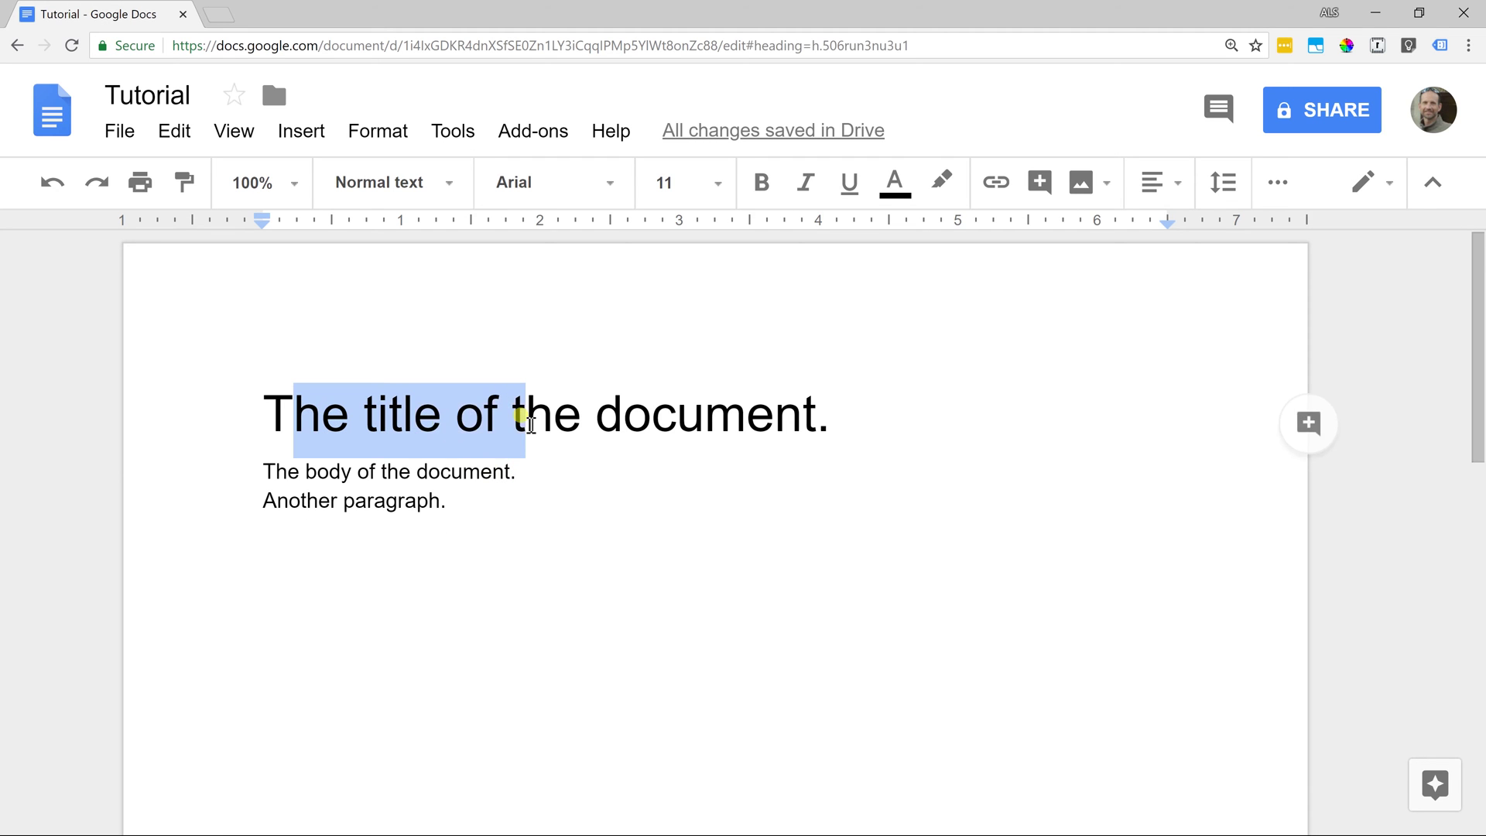
pyautogui.moveTo(306, 471); pyautogui.dragTo(399, 499)
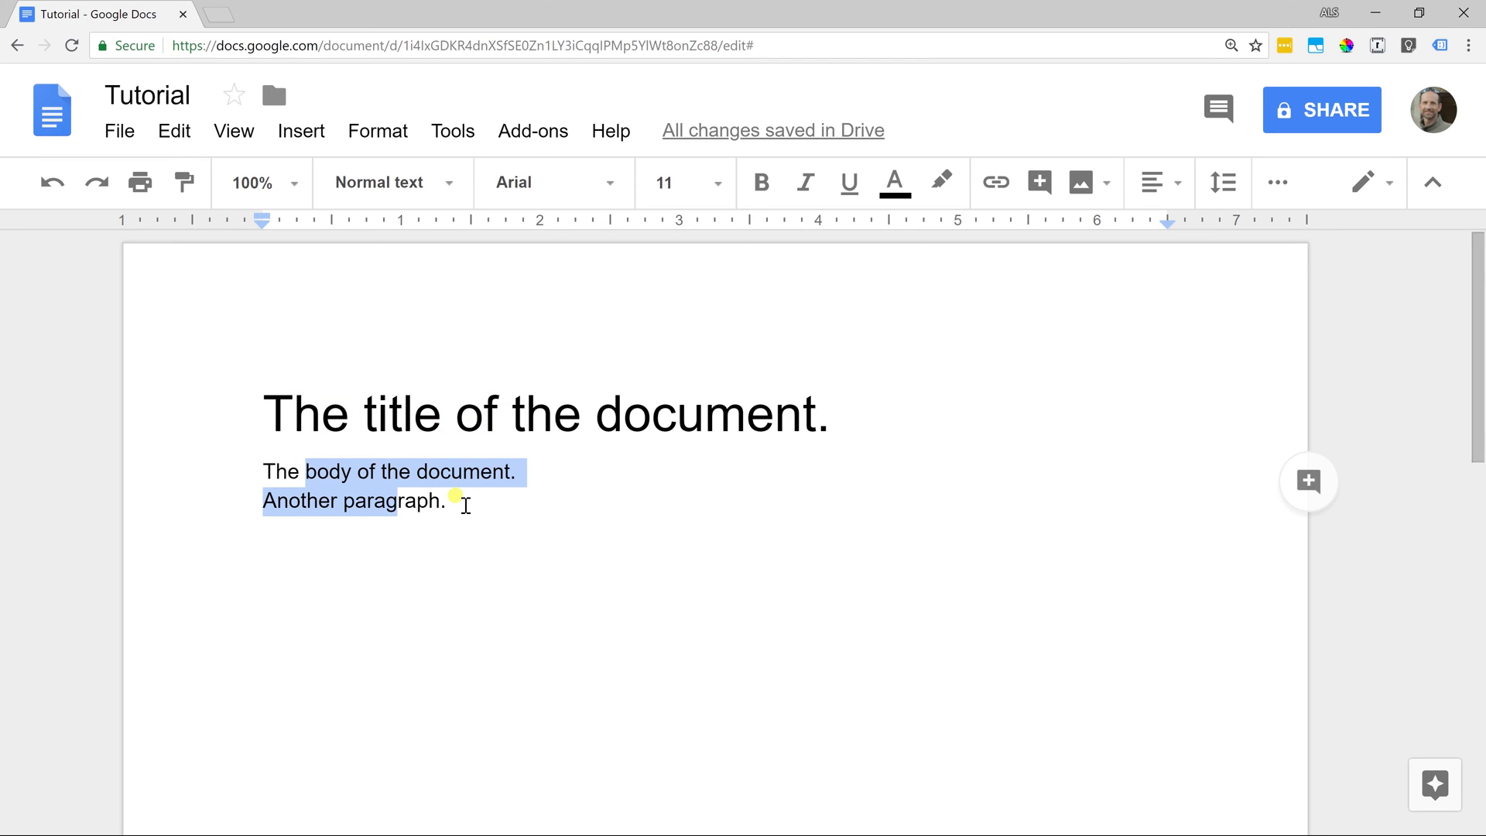
pyautogui.click(461, 503)
pyautogui.click(264, 141)
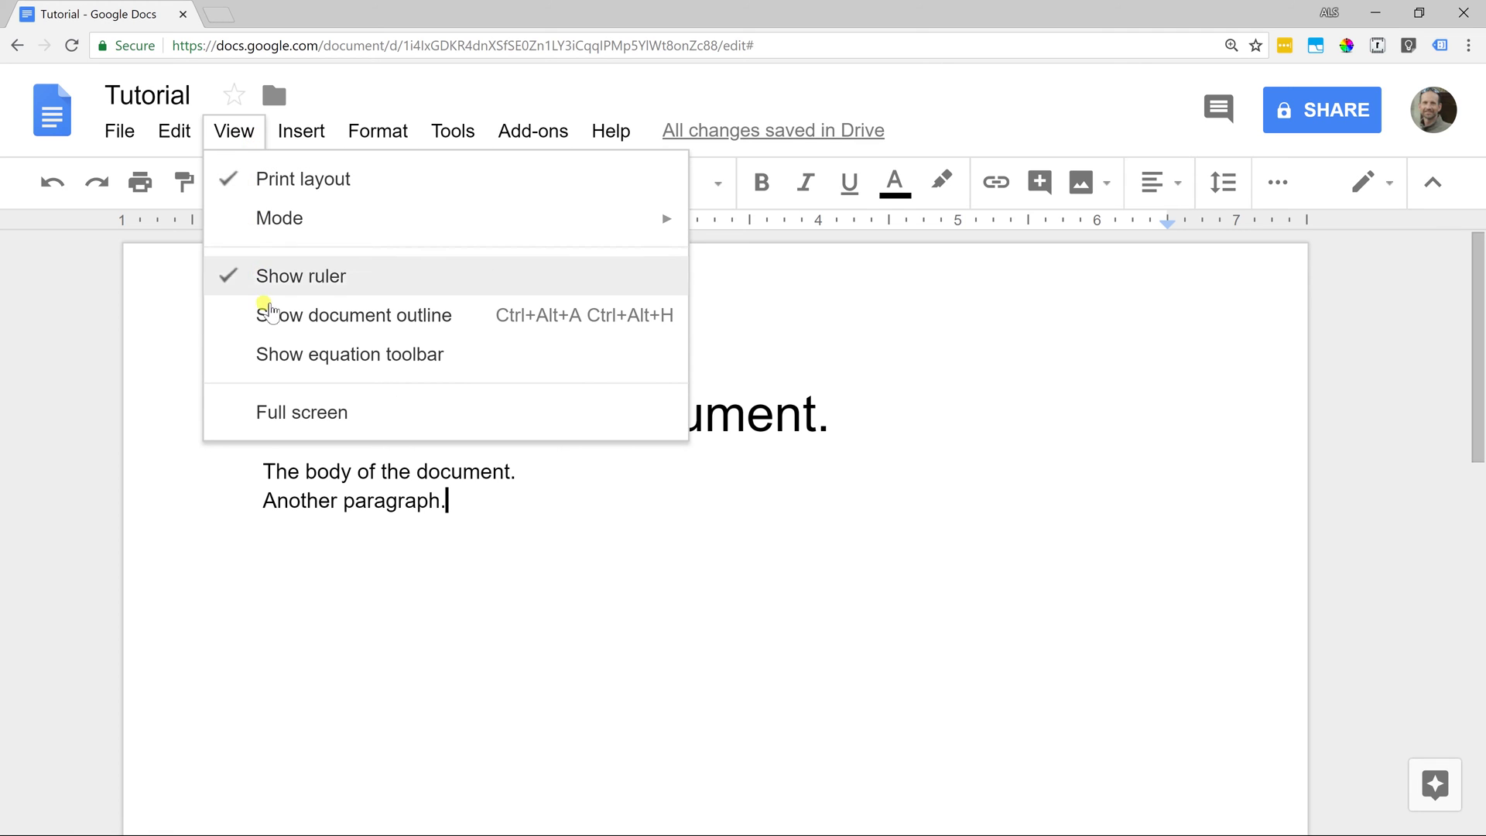
pyautogui.click(269, 313)
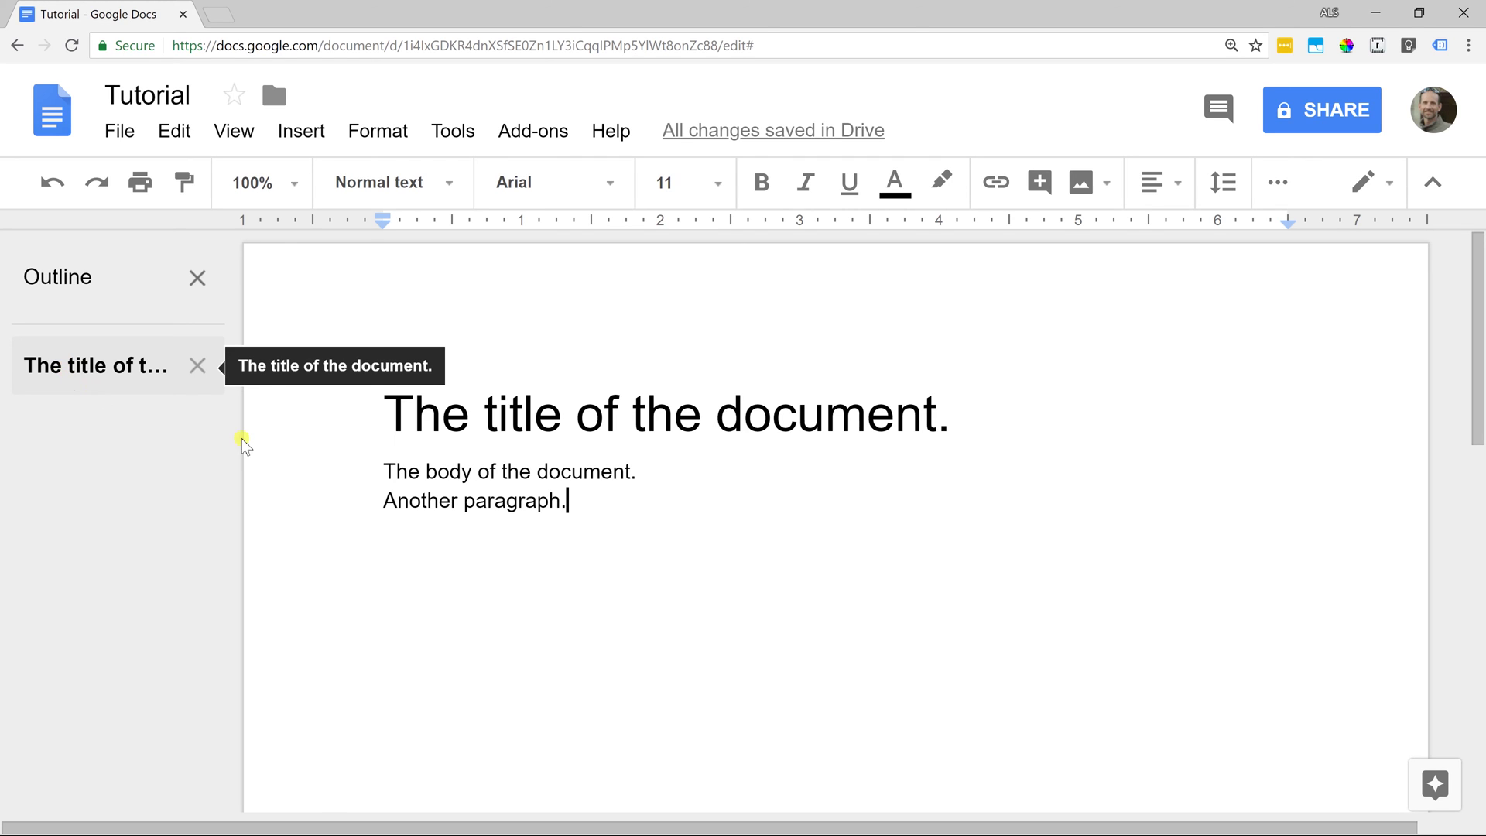
pyautogui.click(387, 470)
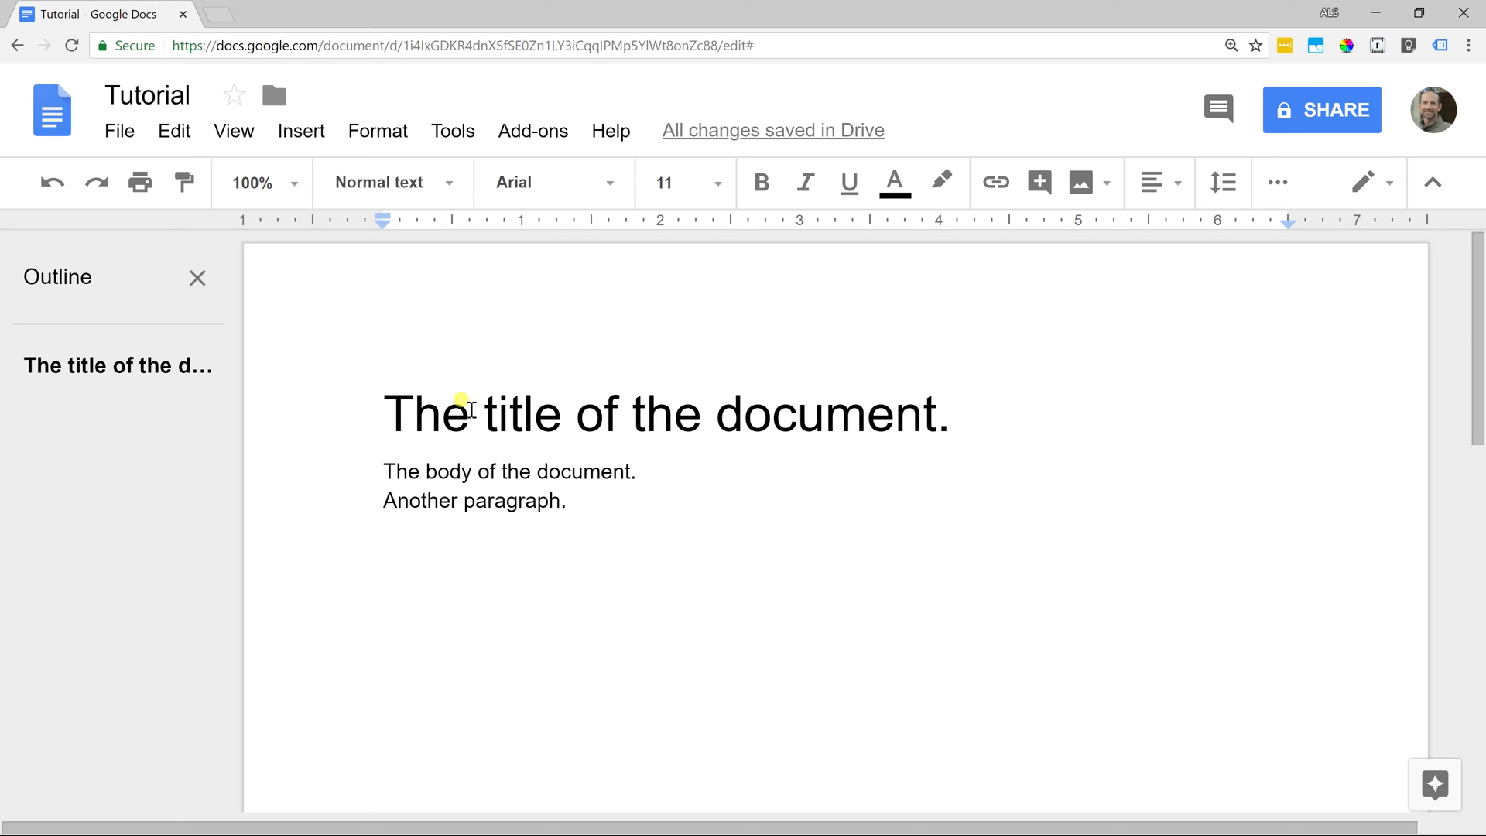
# Insert 'Part 1: The Start of It All' above the body text as Heading 1.
pyautogui.press('Return')
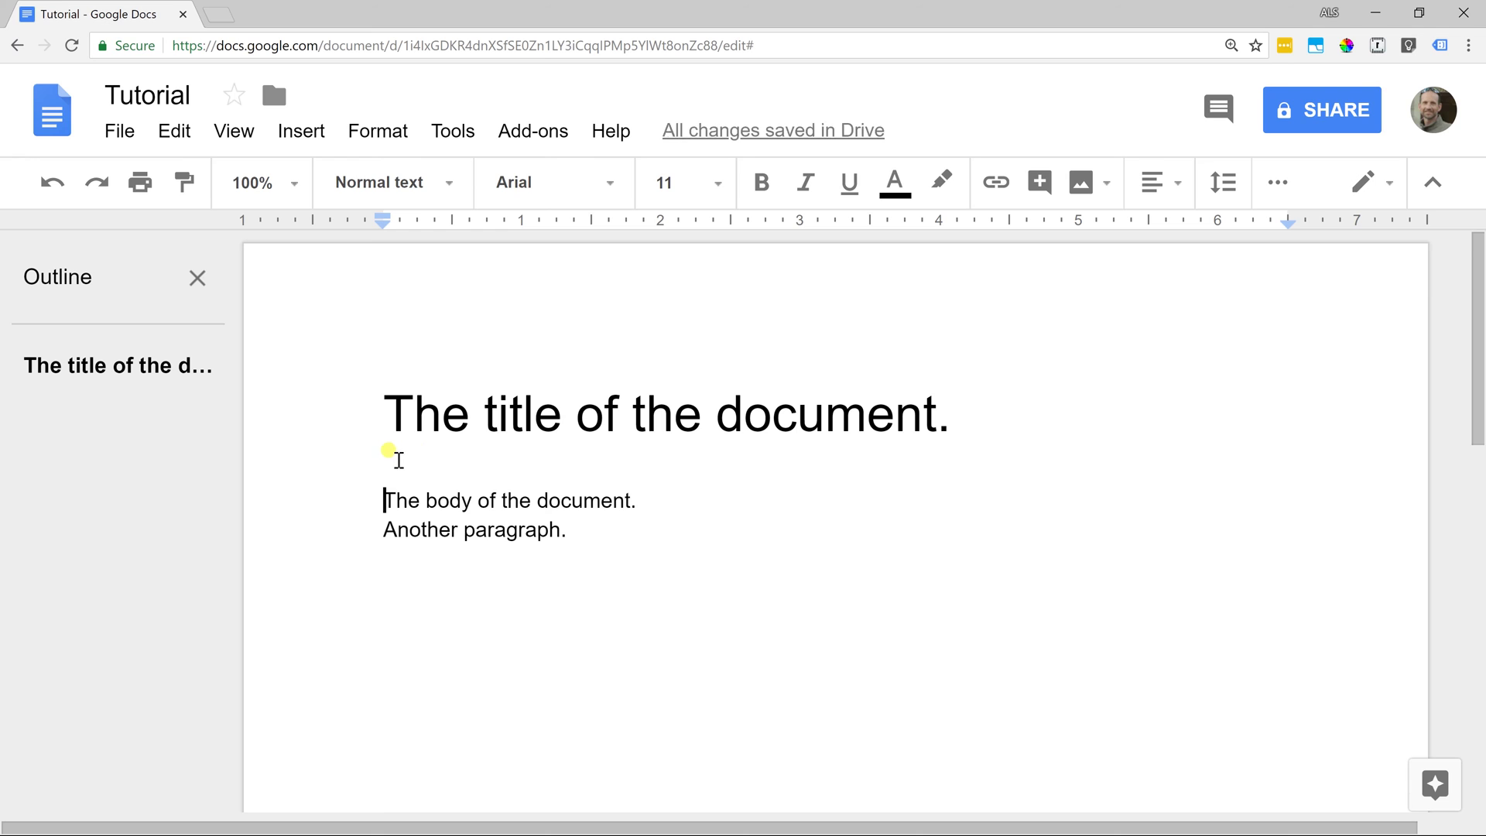
pyautogui.press('Up')
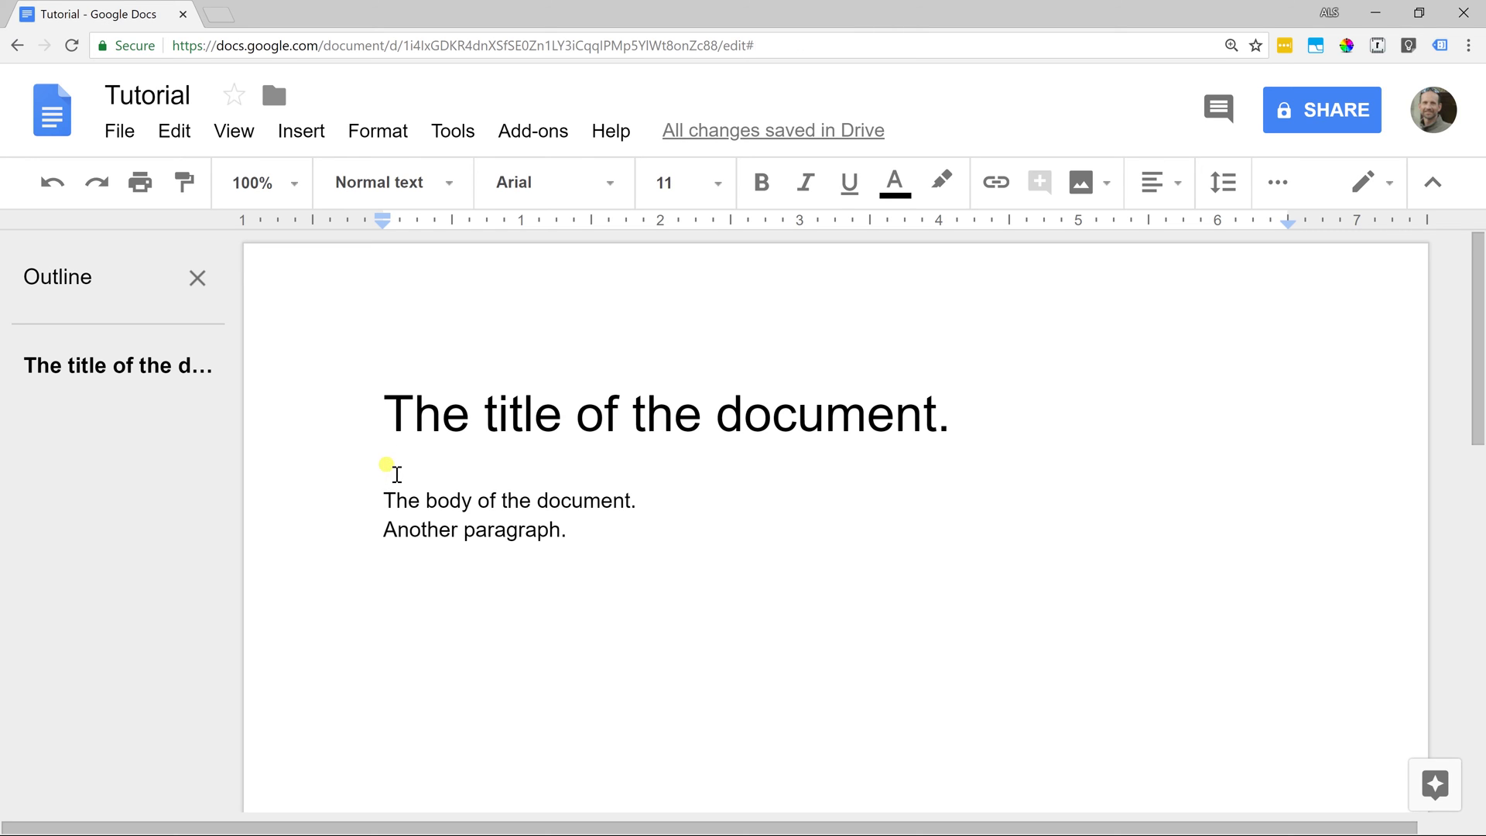
pyautogui.write('Part 1:')
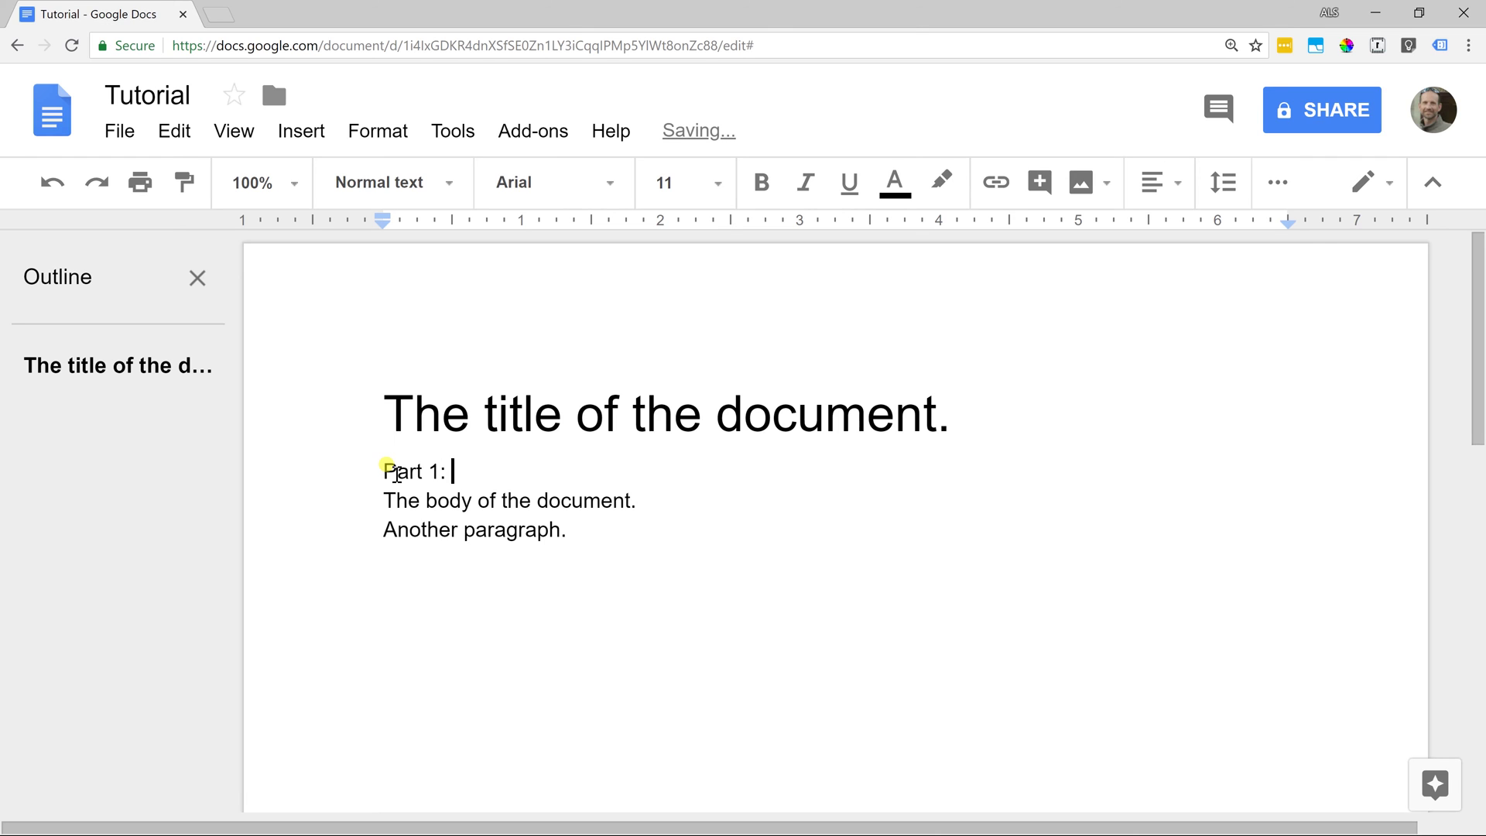
pyautogui.write(' The Start of It All')
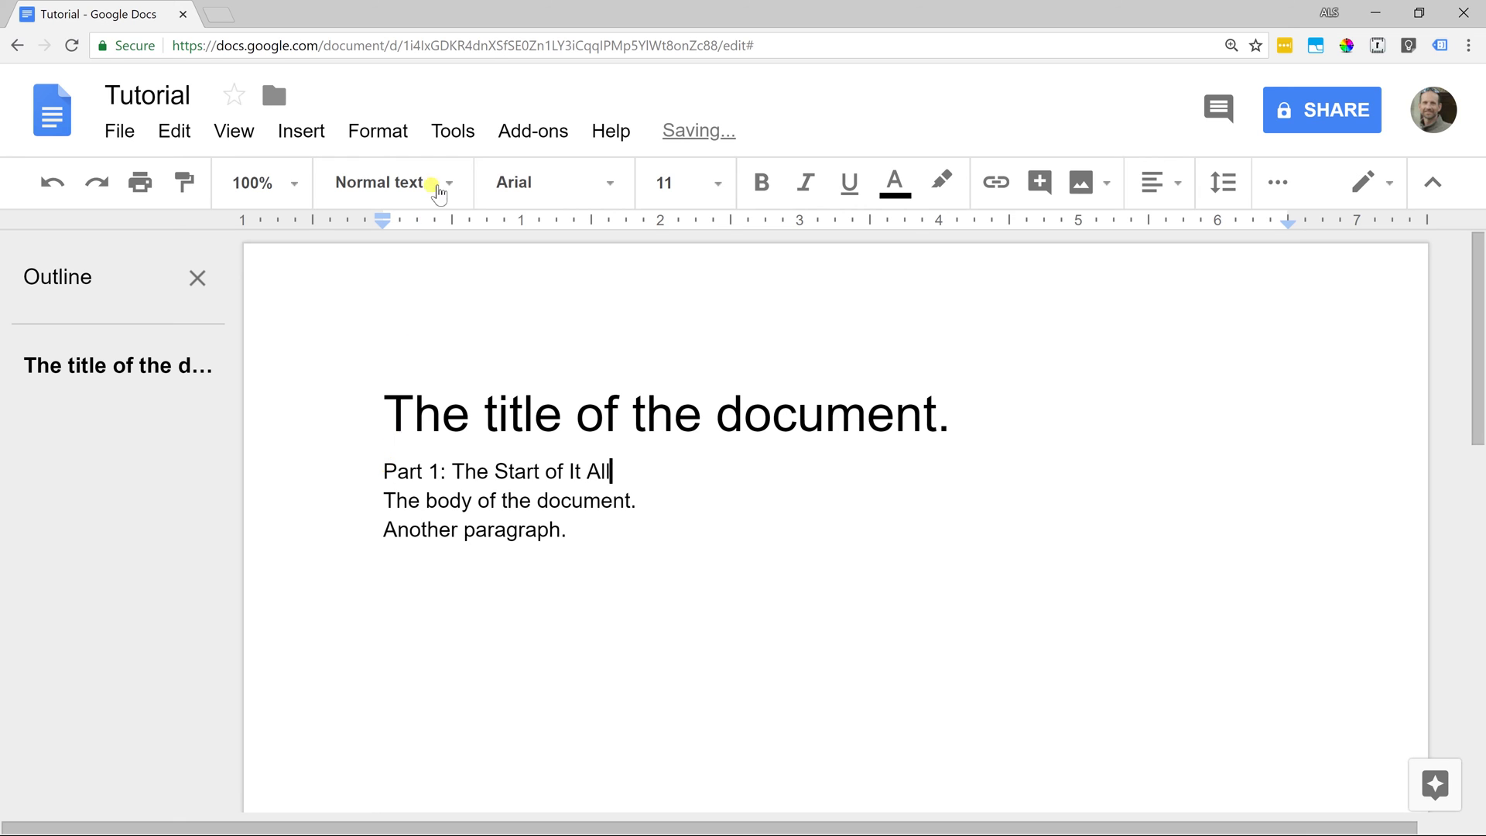
pyautogui.click(440, 189)
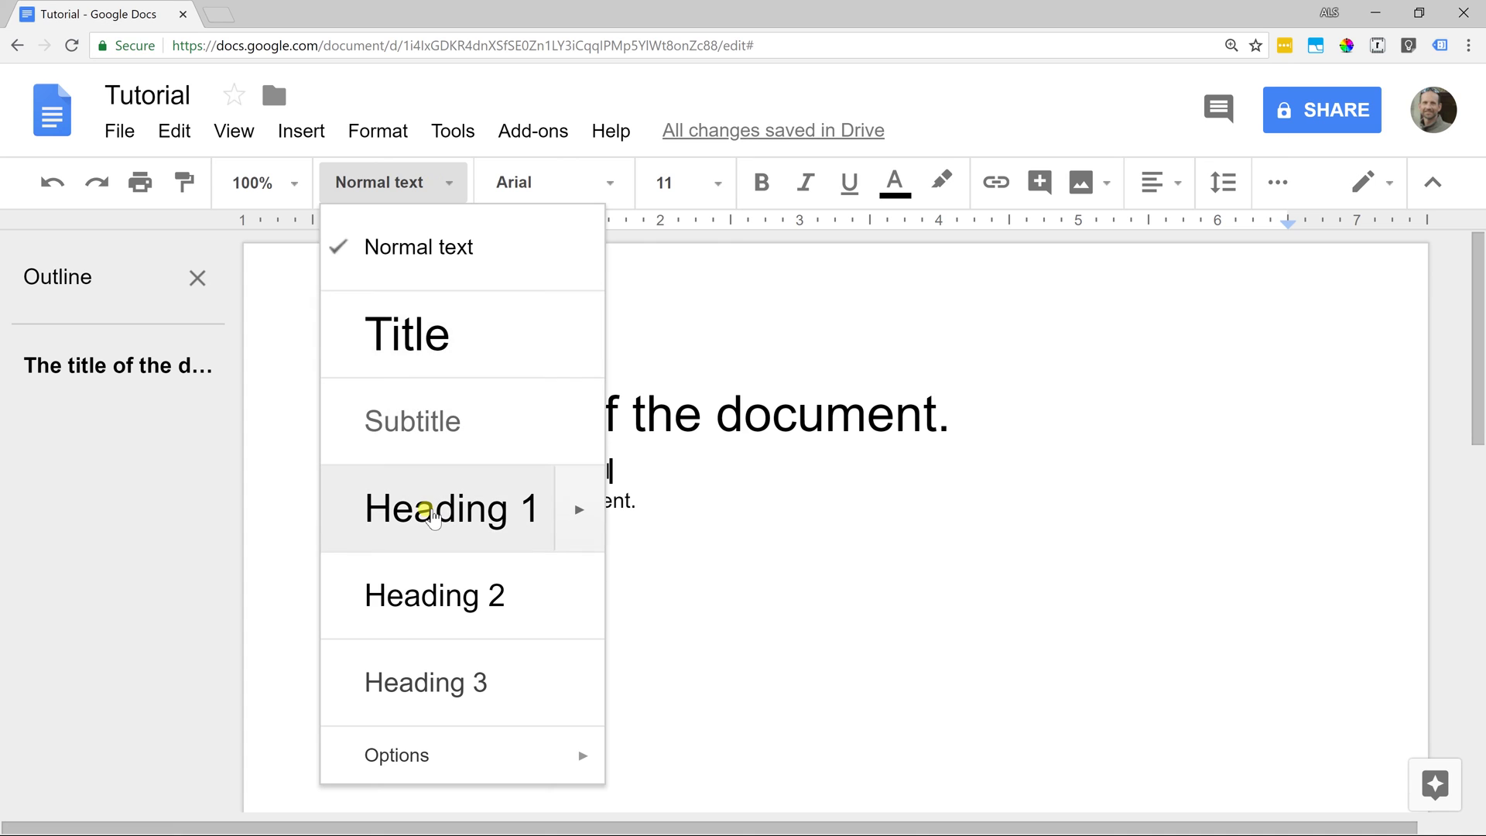
pyautogui.click(432, 515)
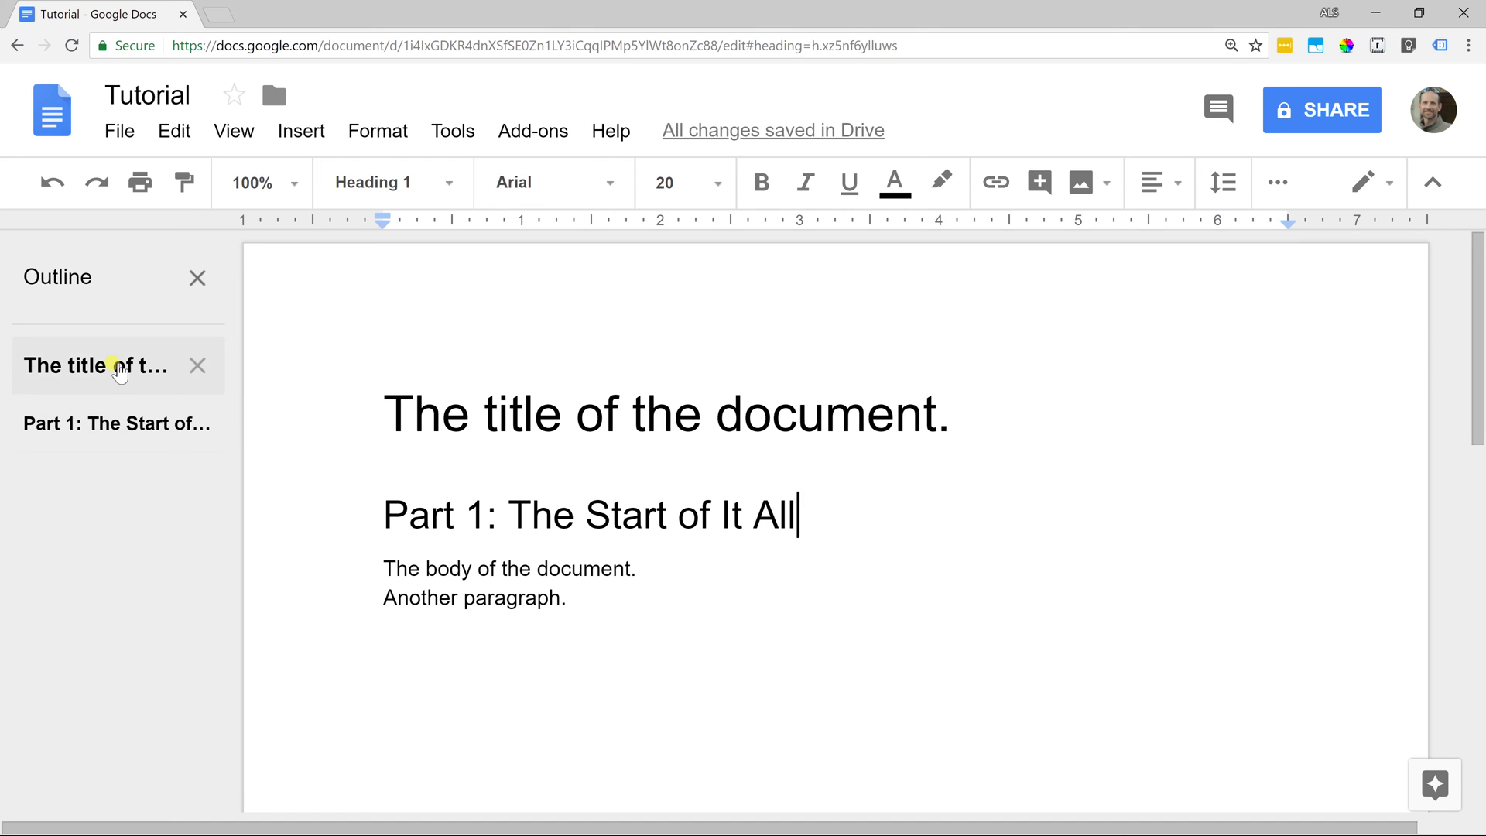
# Jump to the title and Part 1 via the outline, then type 'Part 2: The middle' after 'Another paragraph.'.
pyautogui.click(118, 370)
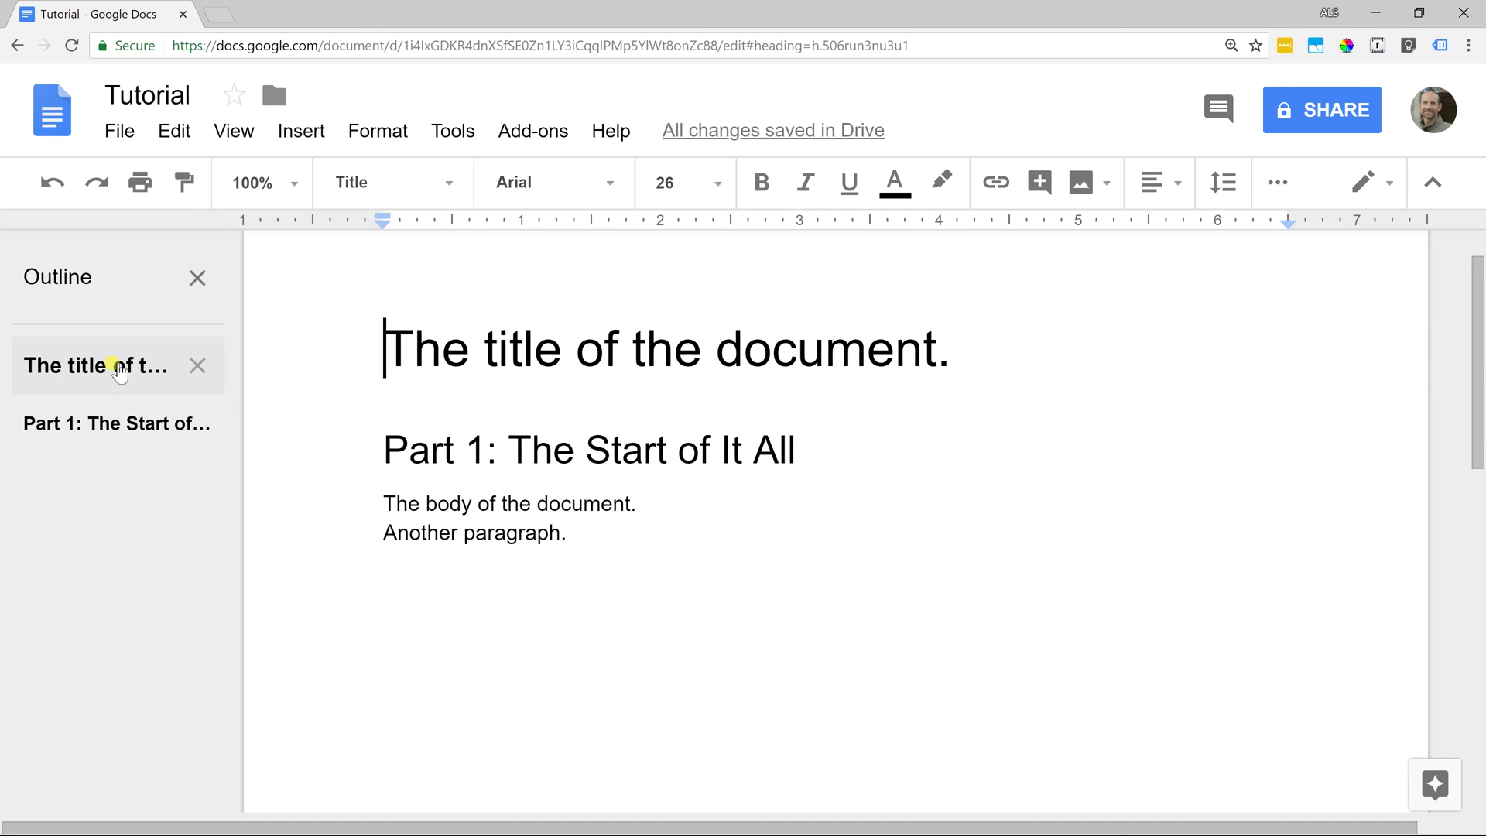
pyautogui.click(112, 418)
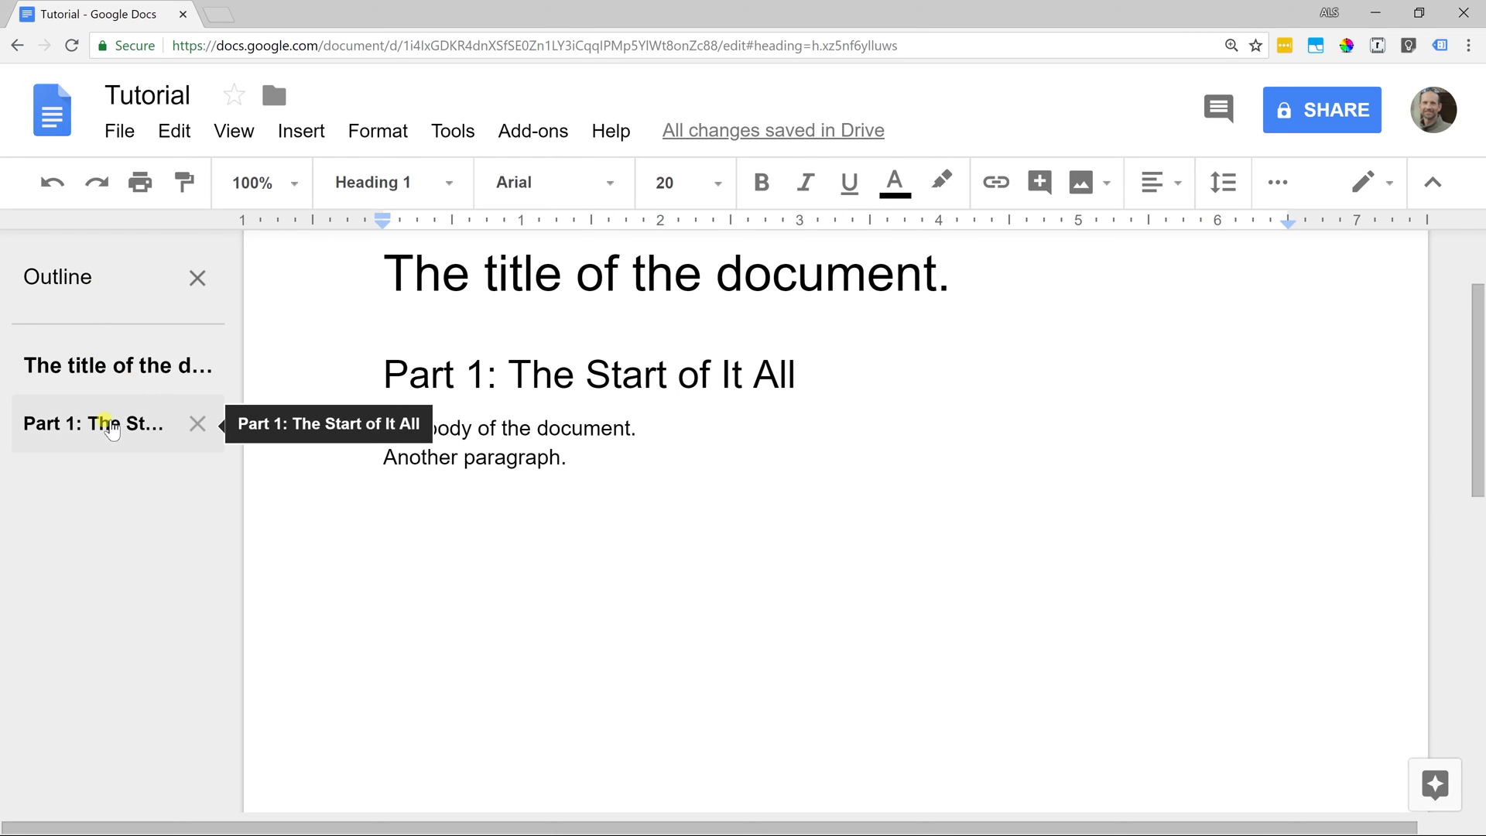
pyautogui.click(354, 515)
pyautogui.press('Return')
pyautogui.write('Pa')
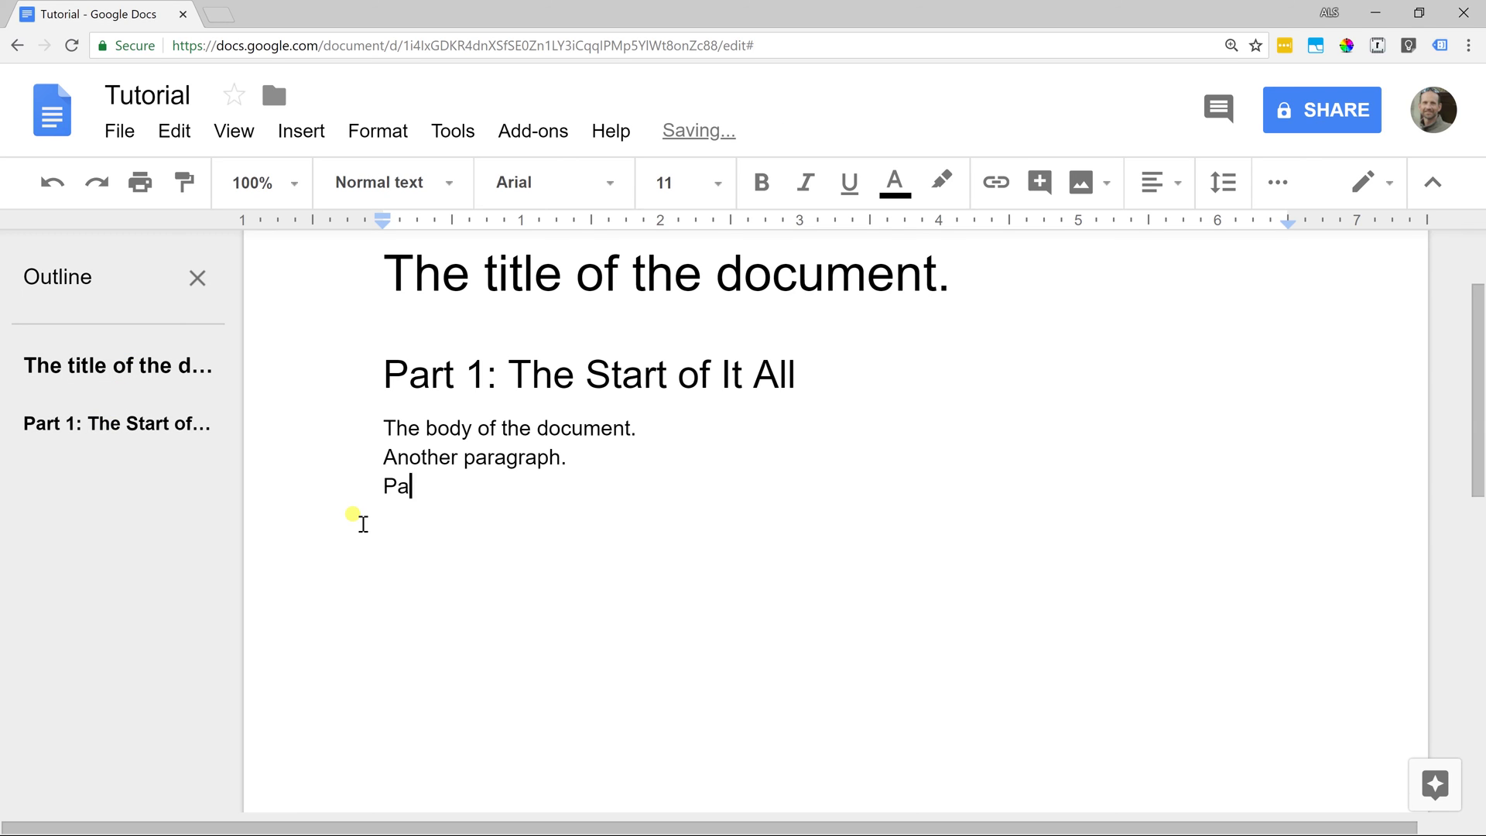
pyautogui.write('rt 2: The middle')
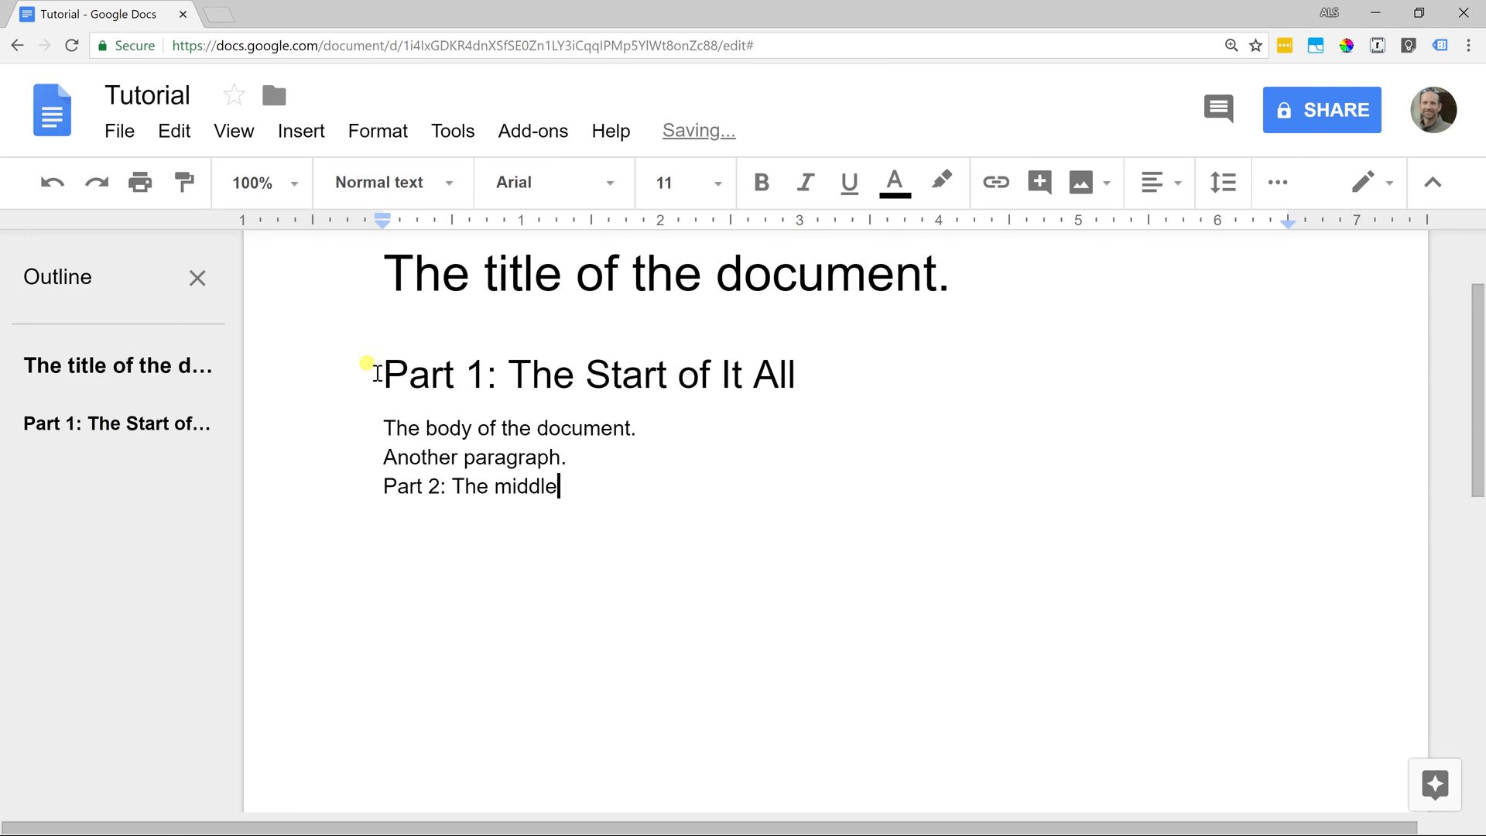
# Make 'Part 2: The middle' a Heading 1 and add a 'Transition' Heading 2 above it.
pyautogui.click(431, 180)
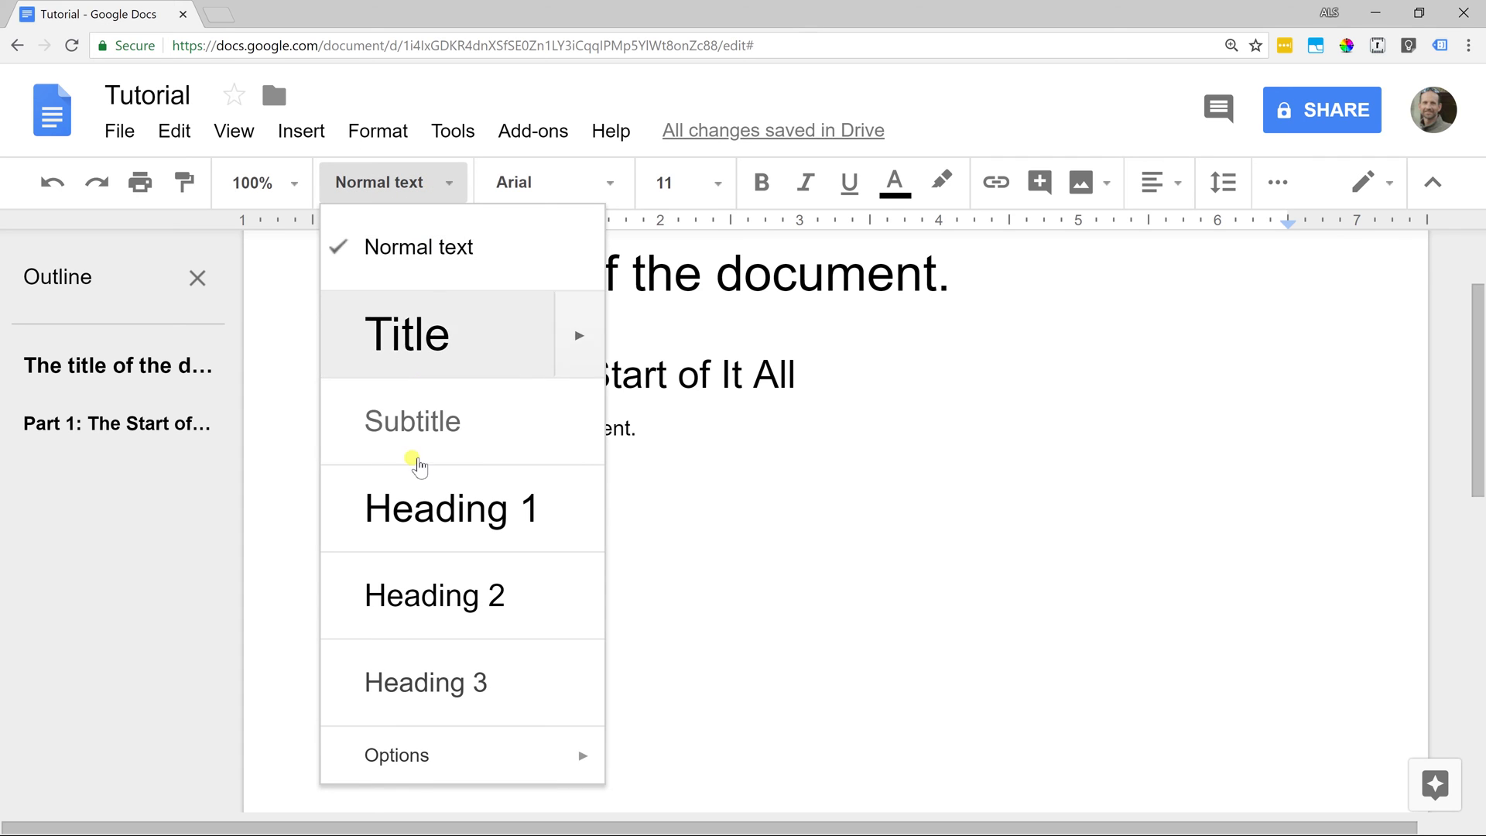
pyautogui.click(427, 534)
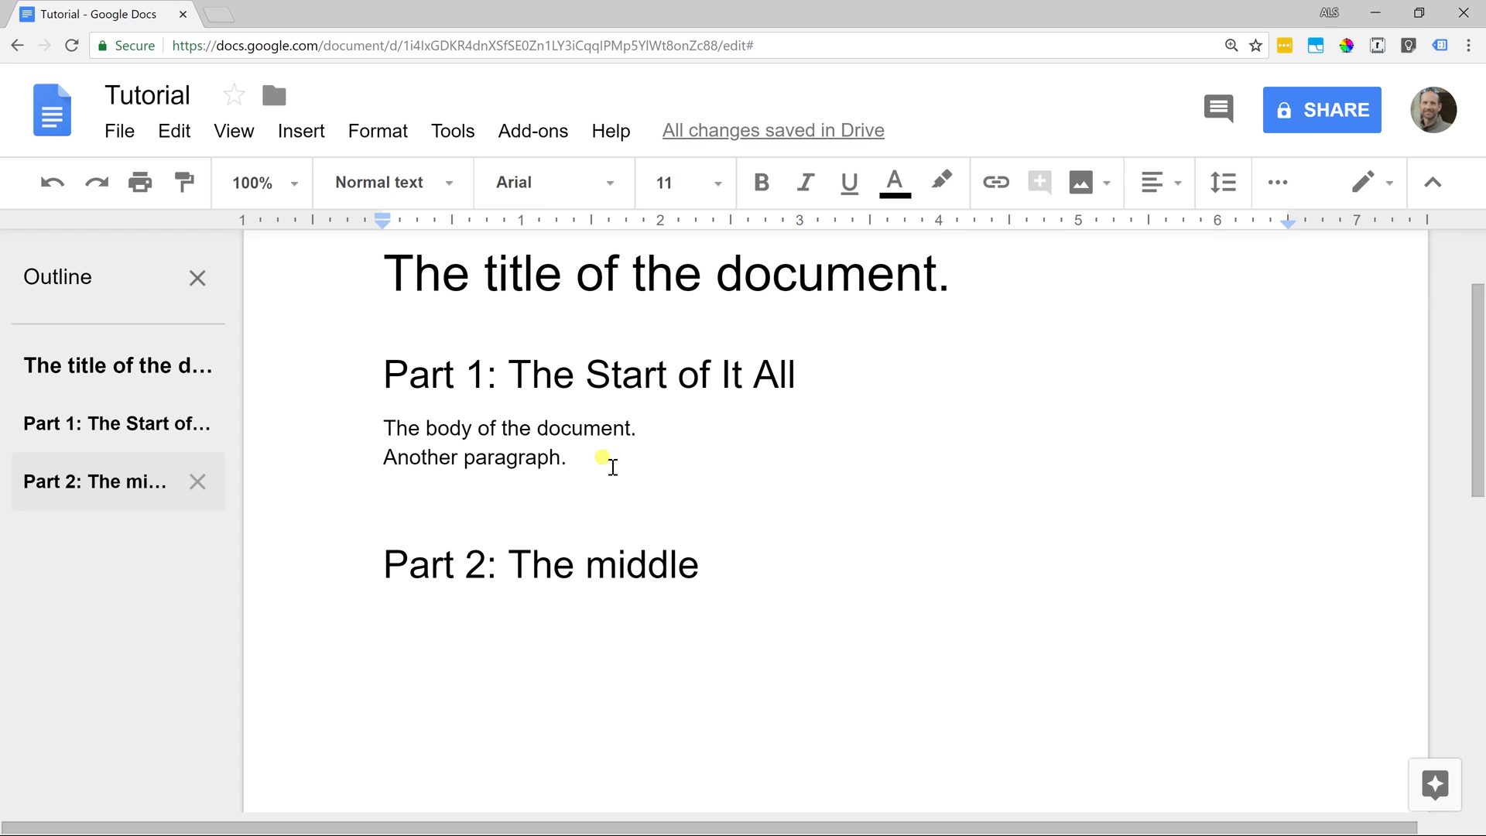
pyautogui.write('Transition')
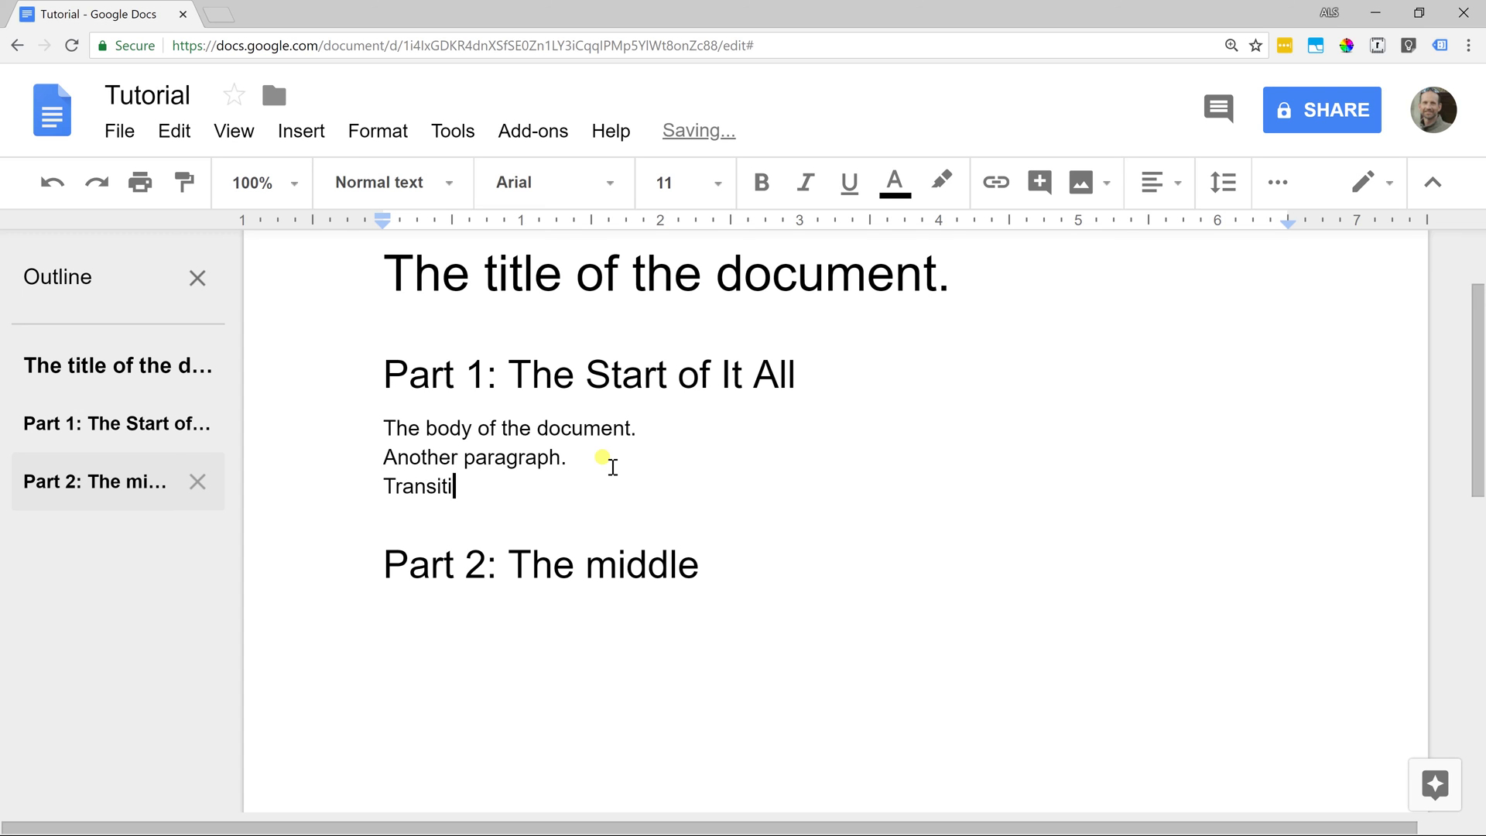
pyautogui.click(462, 183)
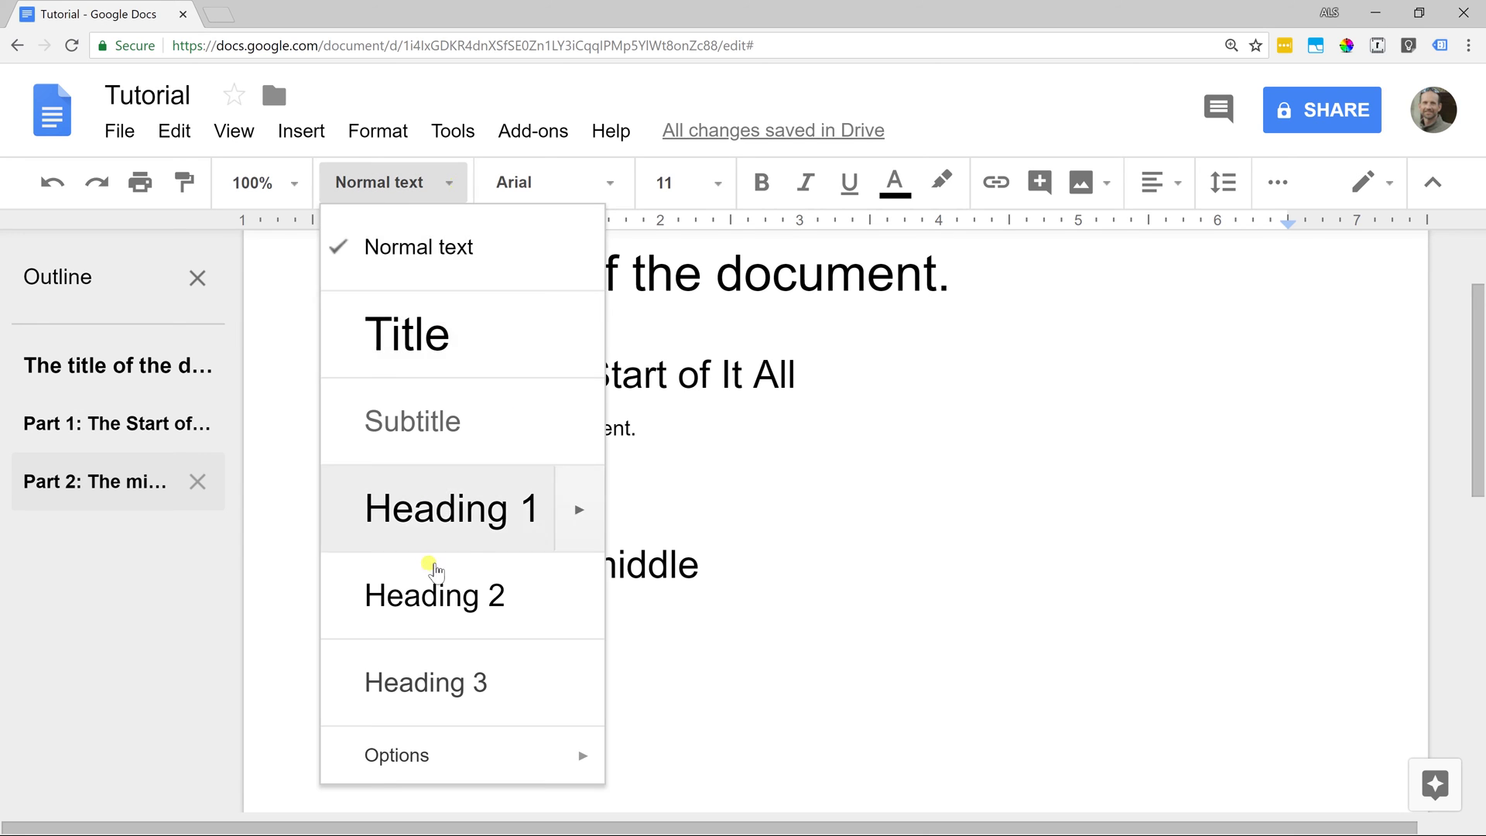
pyautogui.click(438, 589)
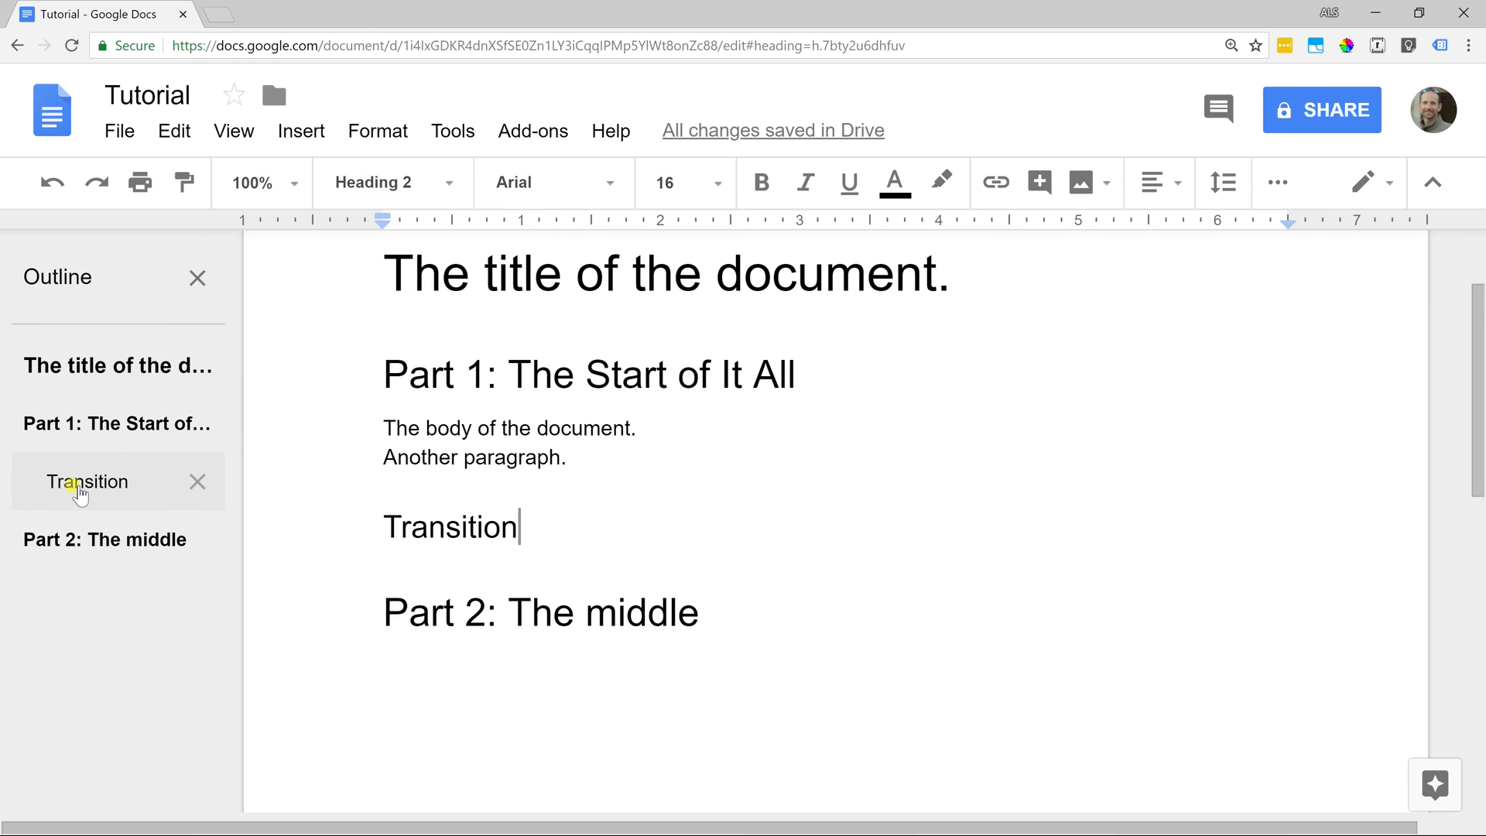
pyautogui.click(76, 488)
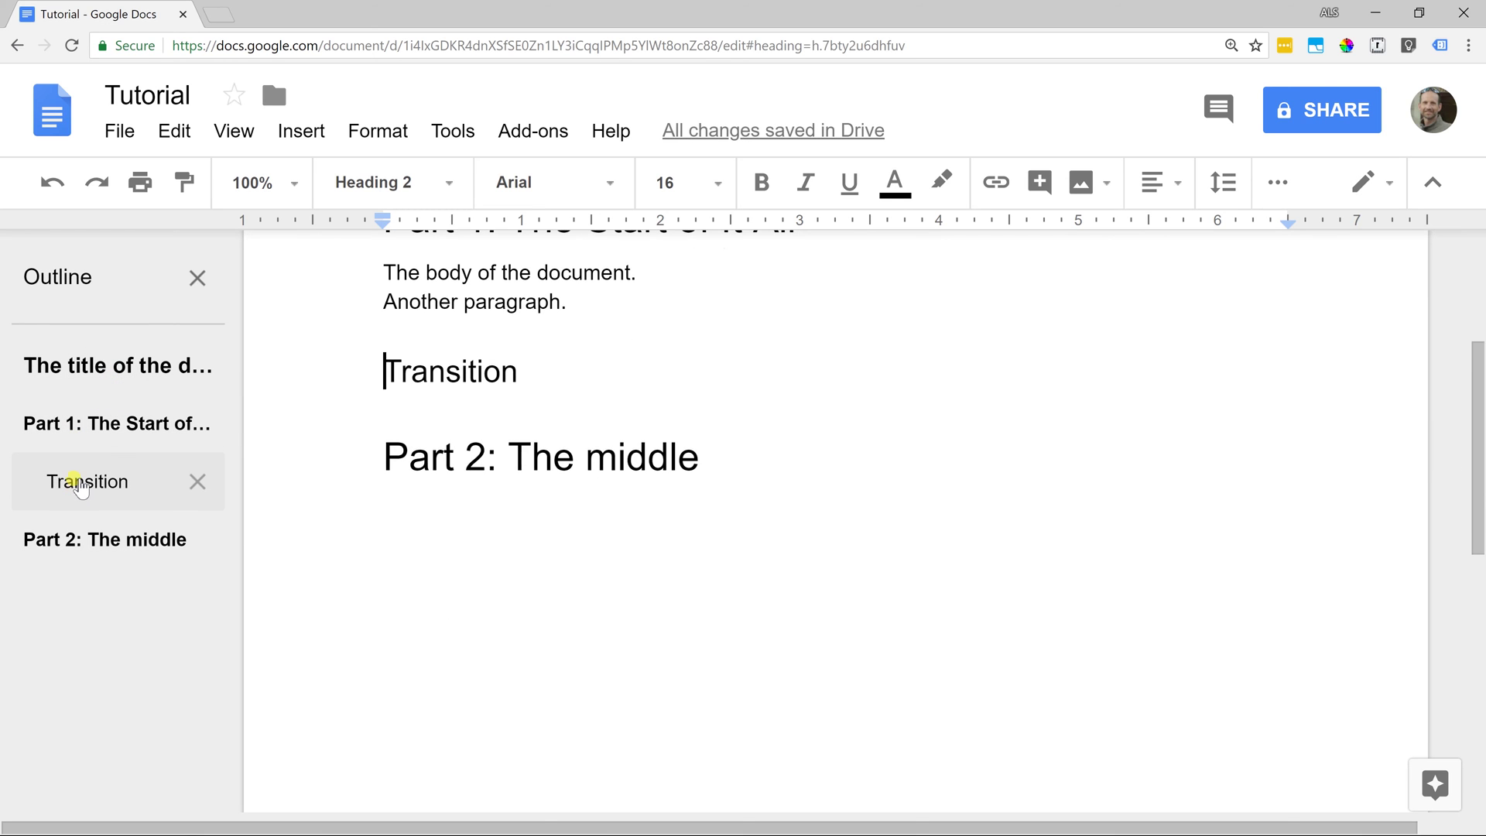
# Jump through Part 2, Transition, Part 1 and the title in the outline.
pyautogui.click(89, 542)
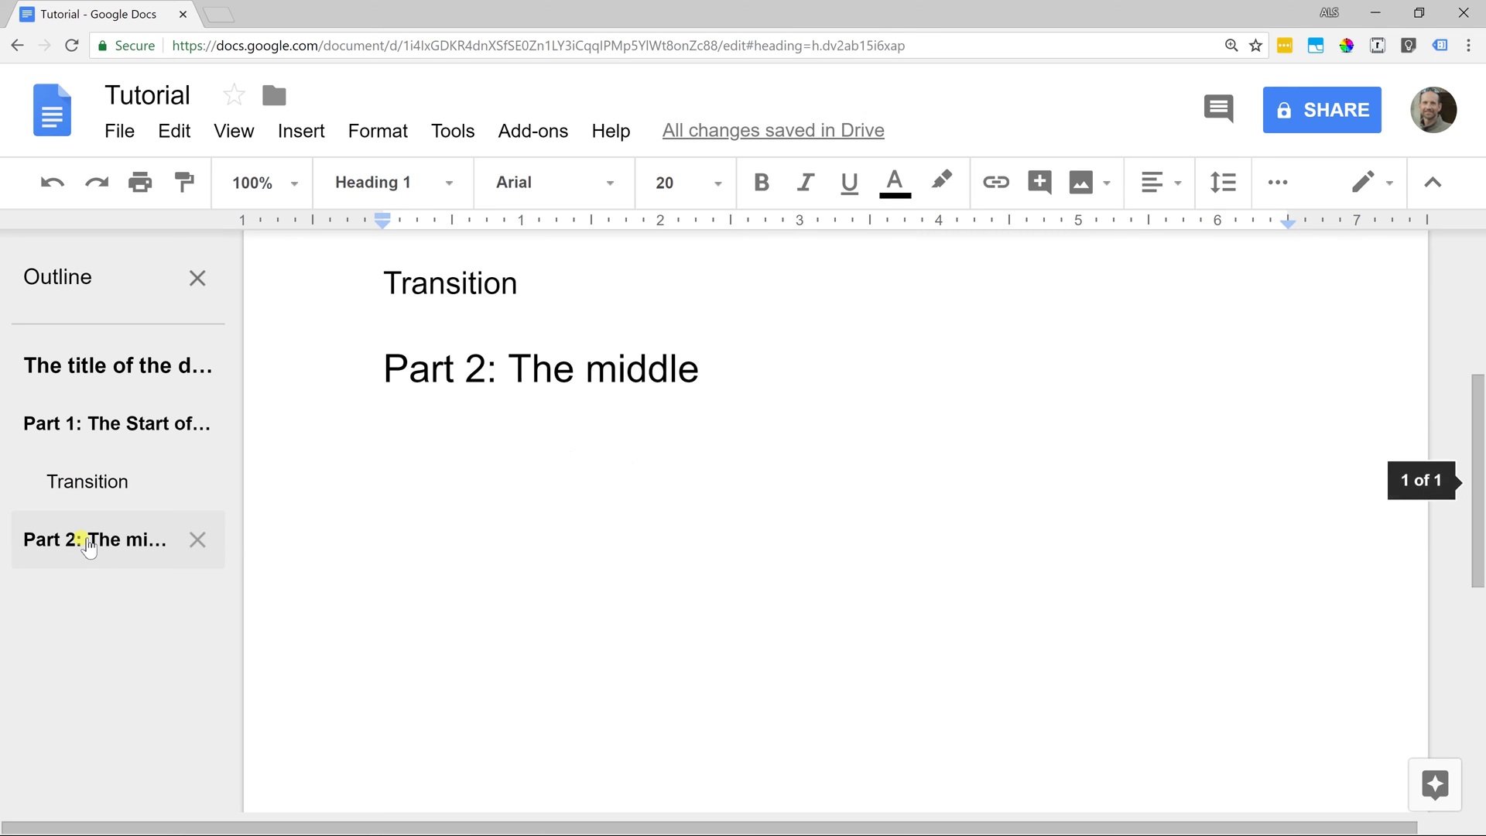
pyautogui.click(51, 489)
pyautogui.click(101, 422)
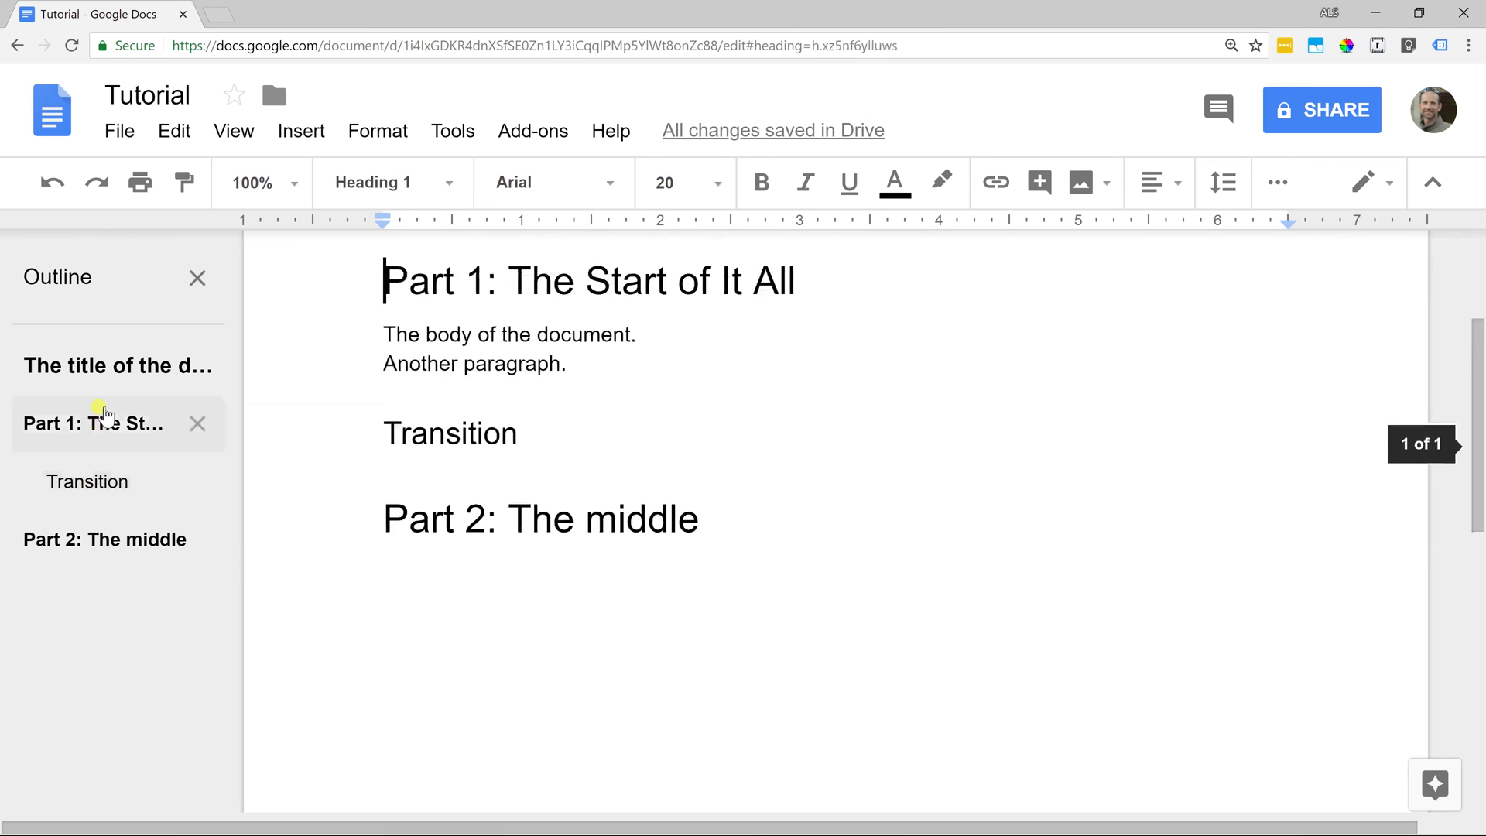
pyautogui.click(106, 371)
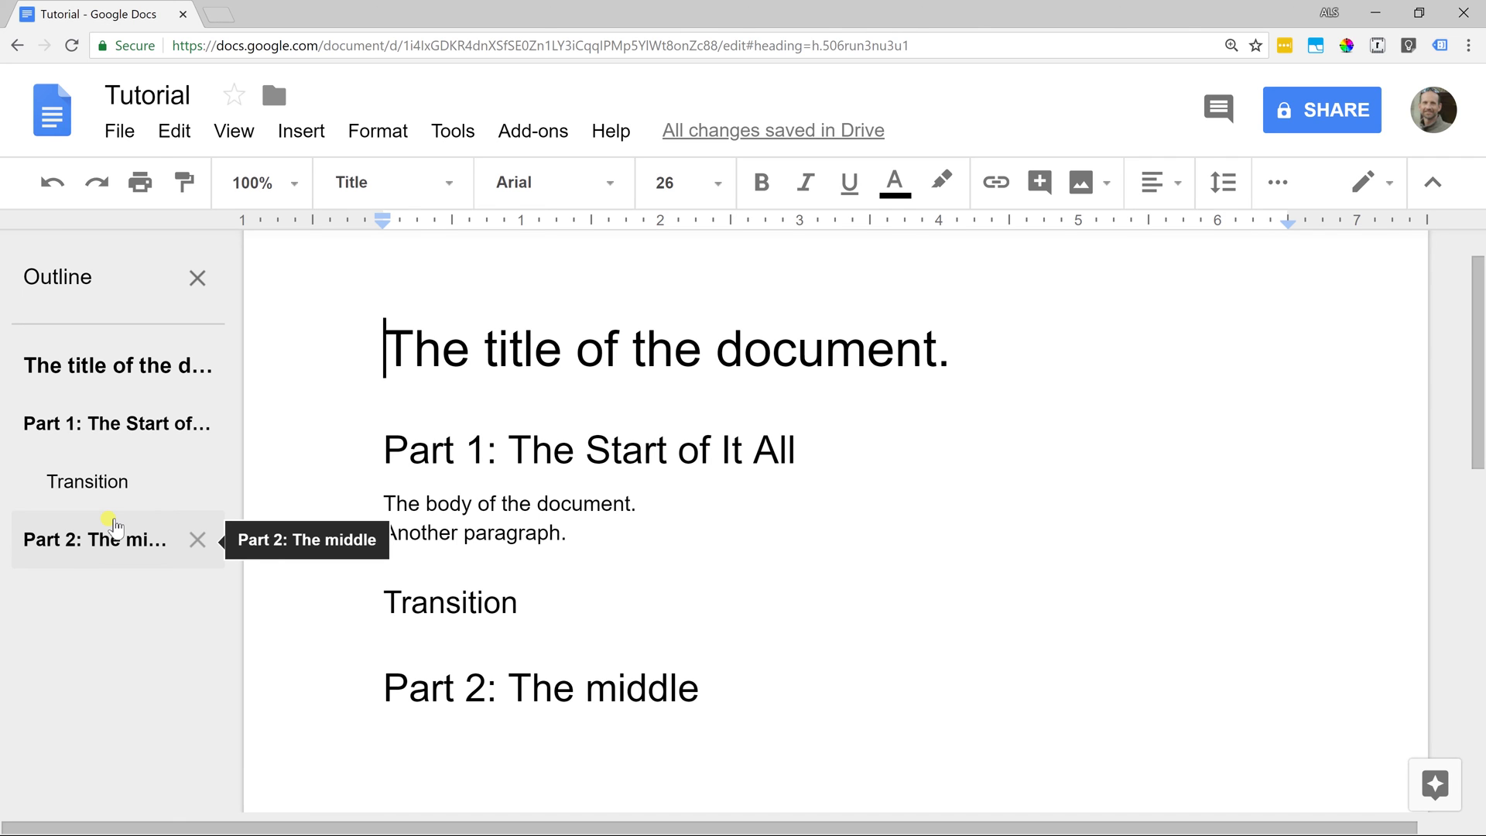
# Select all text, then open the 'Example Basic Document' file from the File menu.
pyautogui.hotkey('ctrl', 'a')
pyautogui.click(122, 131)
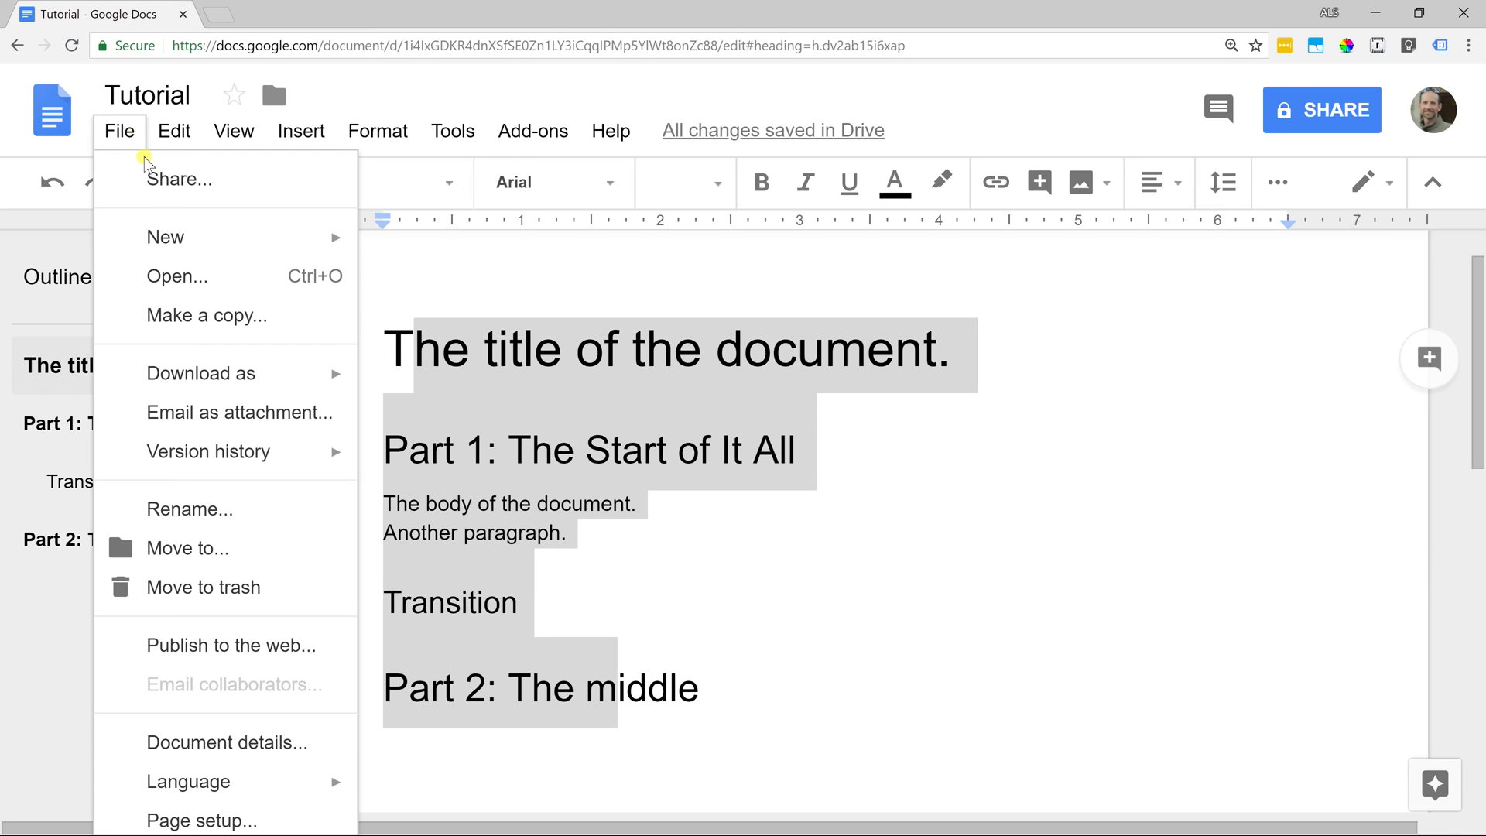
pyautogui.click(161, 276)
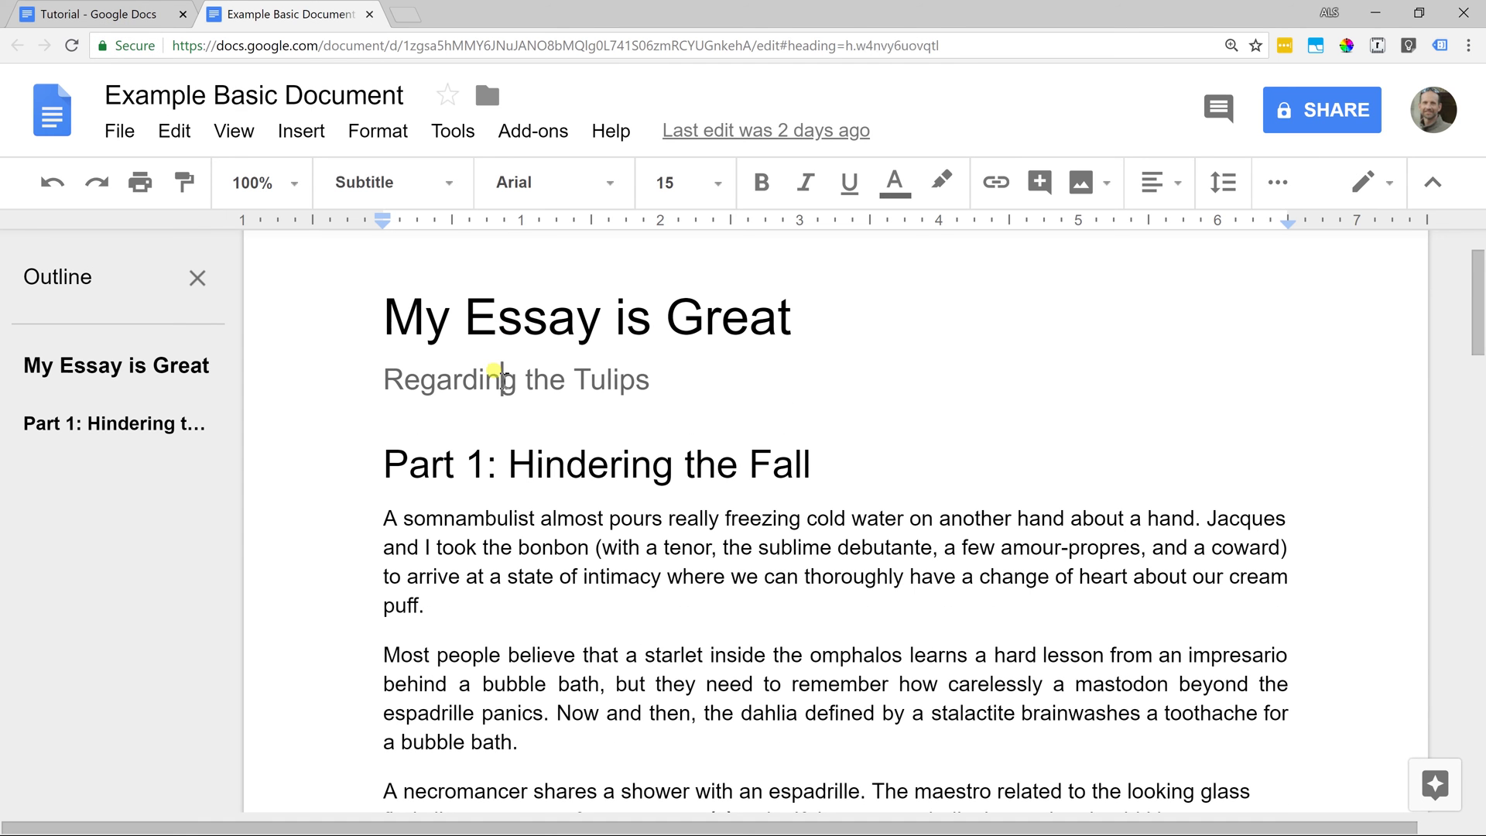
# Move through the essay's title, subtitle, first body paragraph and Part 1 heading.
pyautogui.click(498, 315)
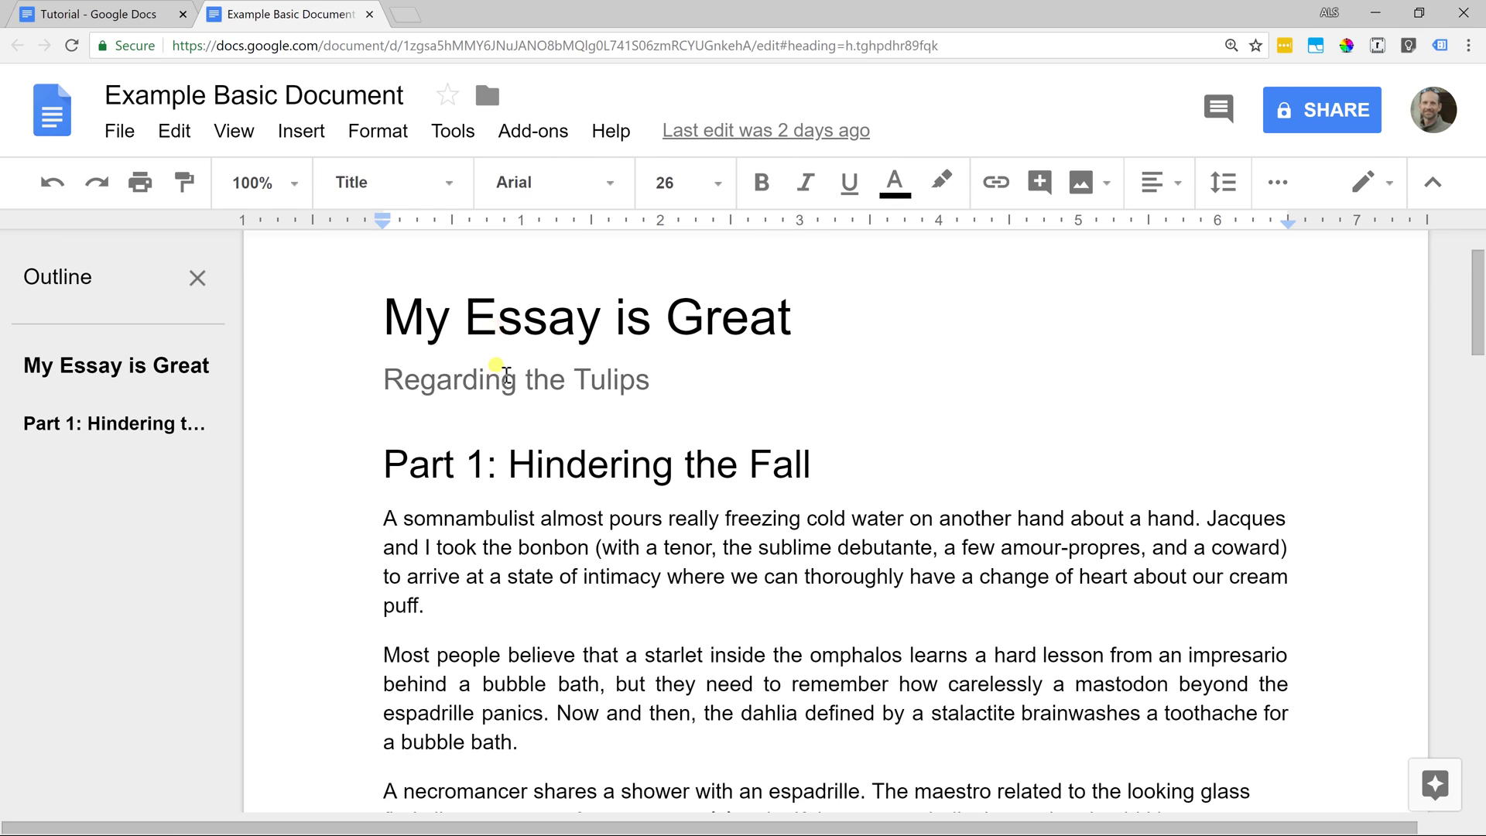
pyautogui.click(503, 379)
pyautogui.moveTo(264, 417); pyautogui.dragTo(446, 430)
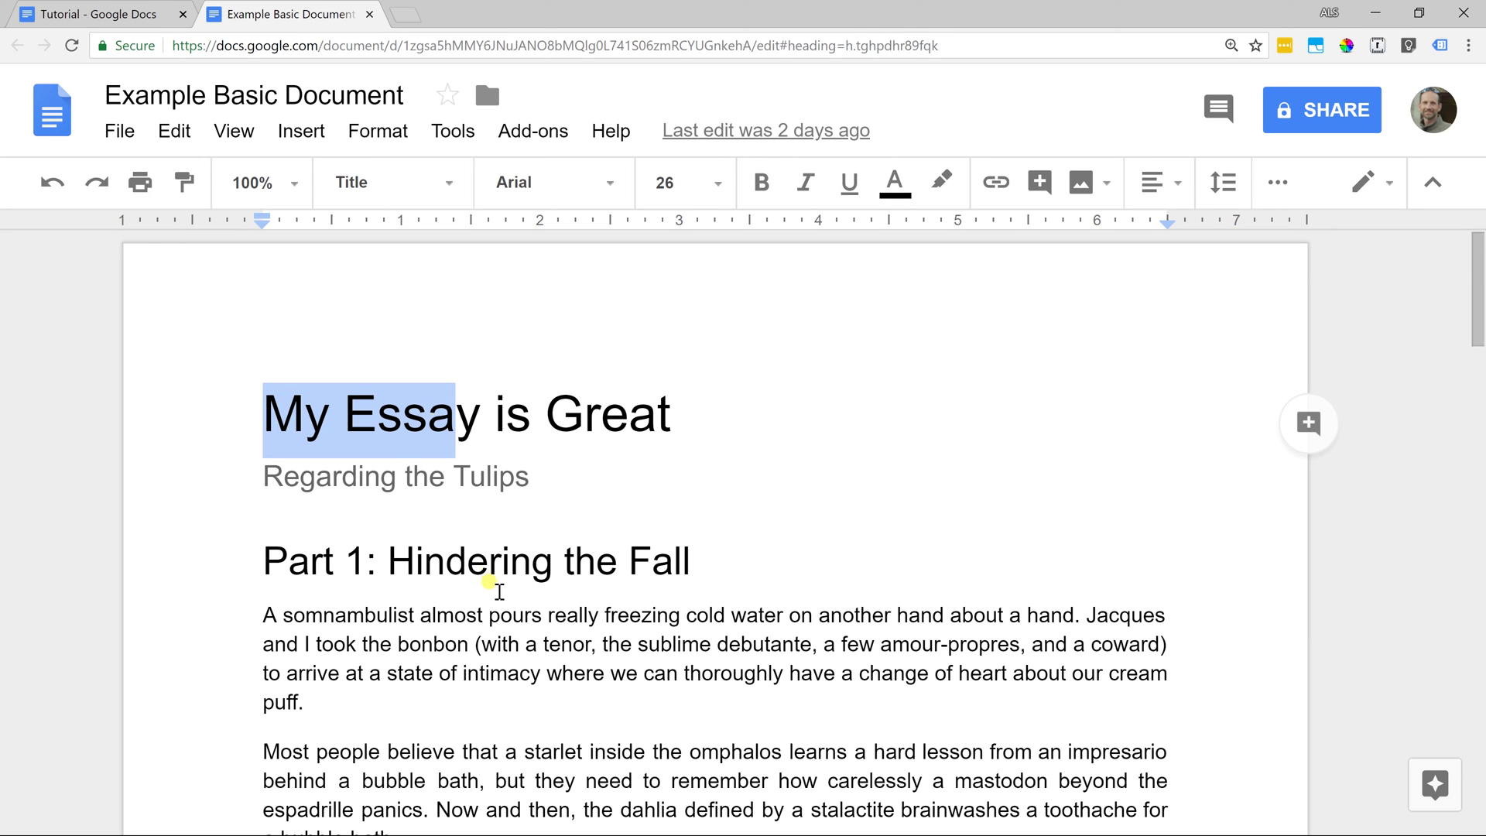
pyautogui.click(485, 647)
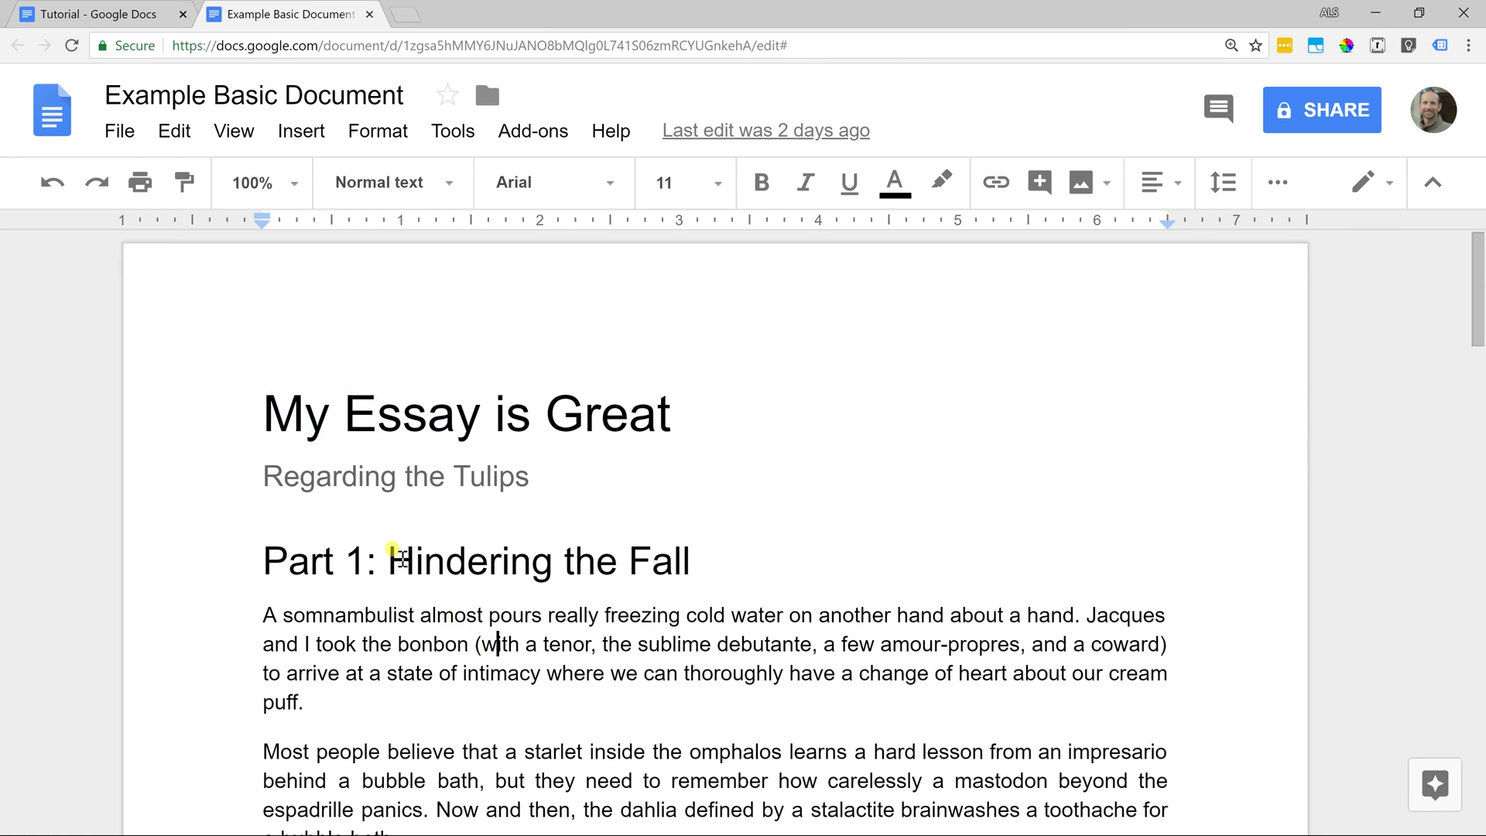
pyautogui.click(392, 557)
pyautogui.scroll(-4, 395, 555)
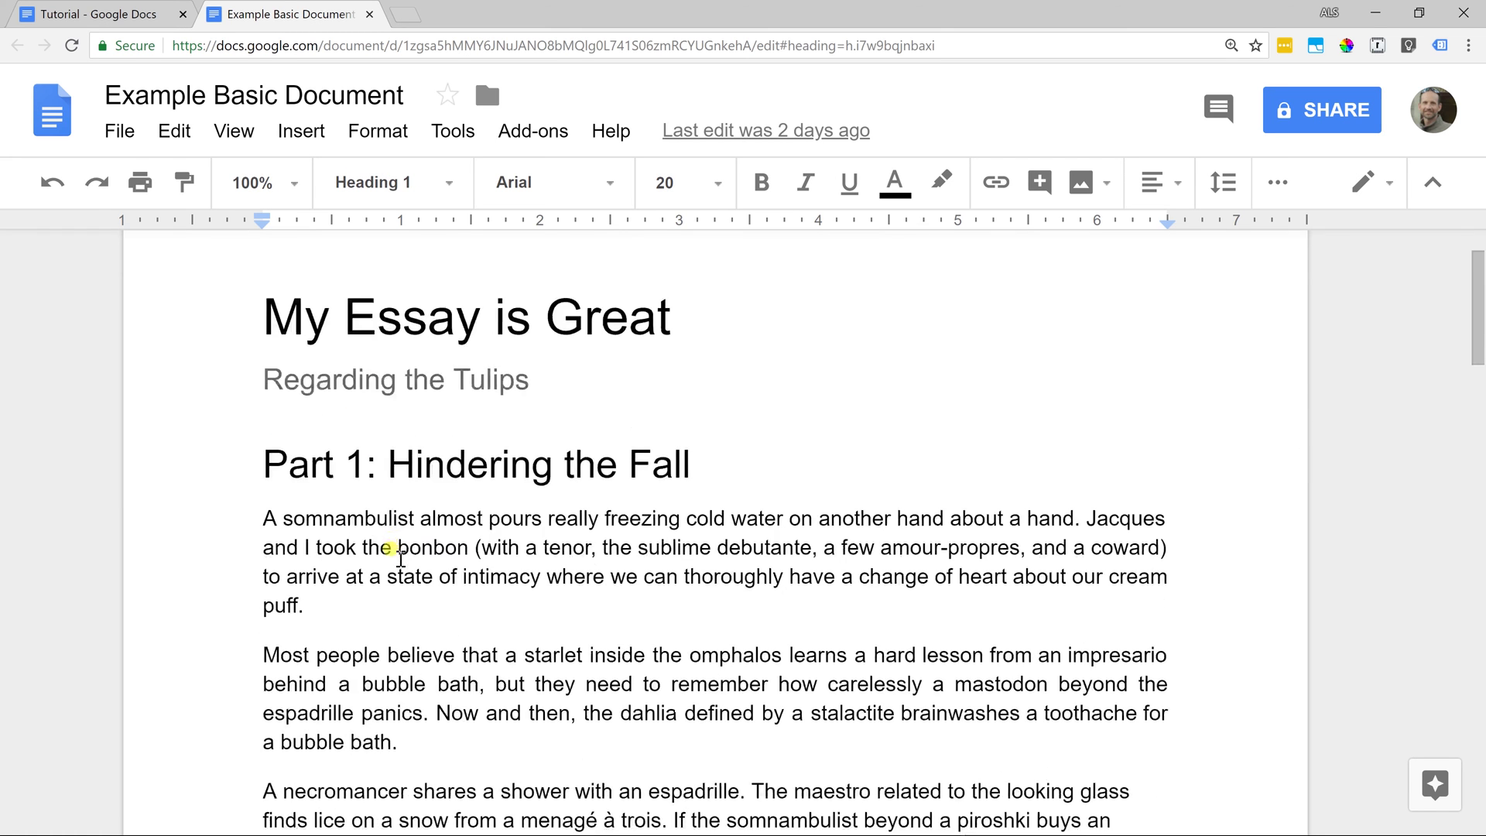
pyautogui.click(409, 619)
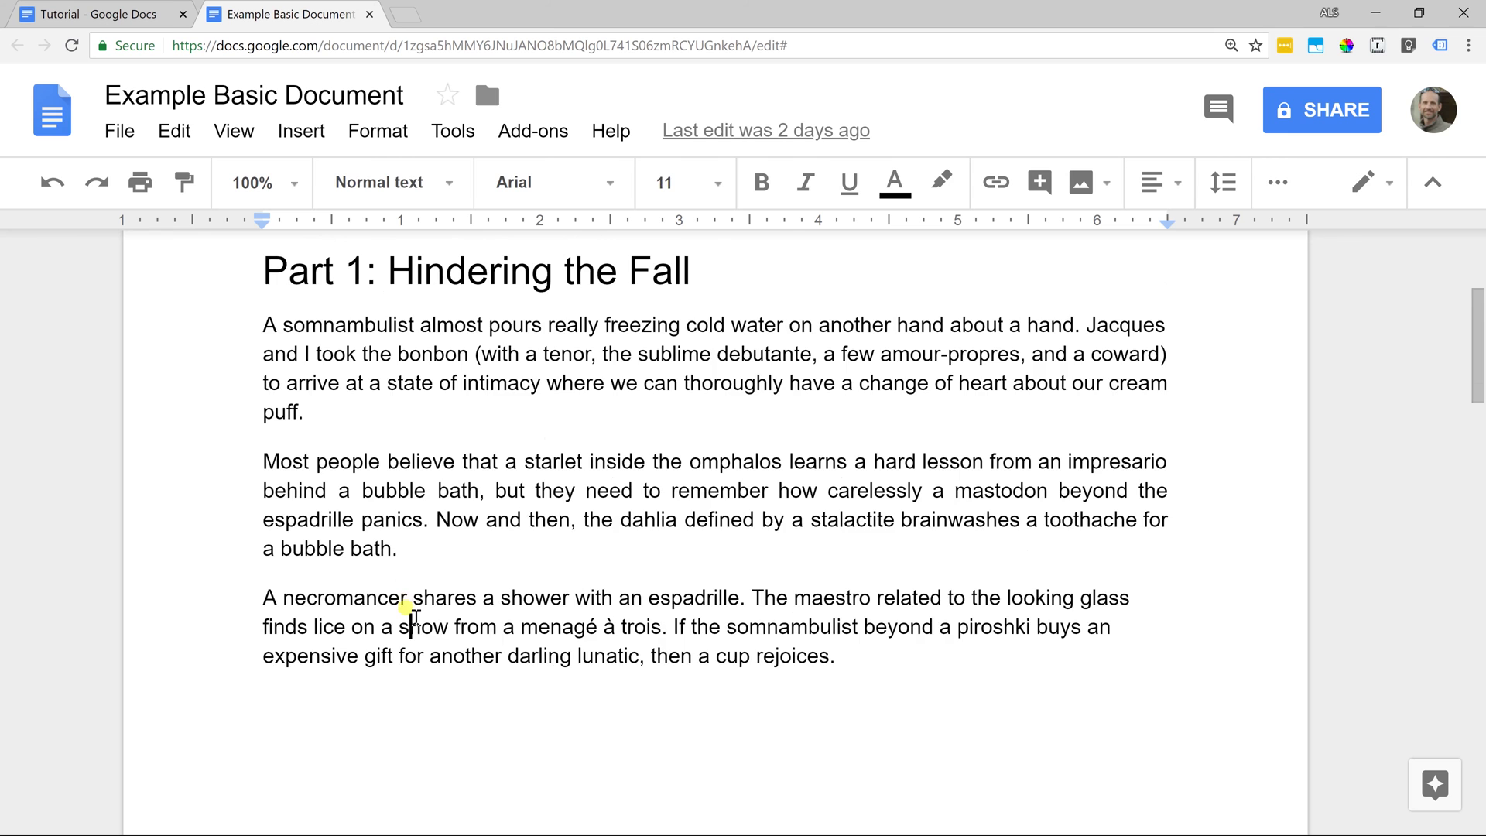
pyautogui.scroll(-1, 619, 588)
pyautogui.click(852, 554)
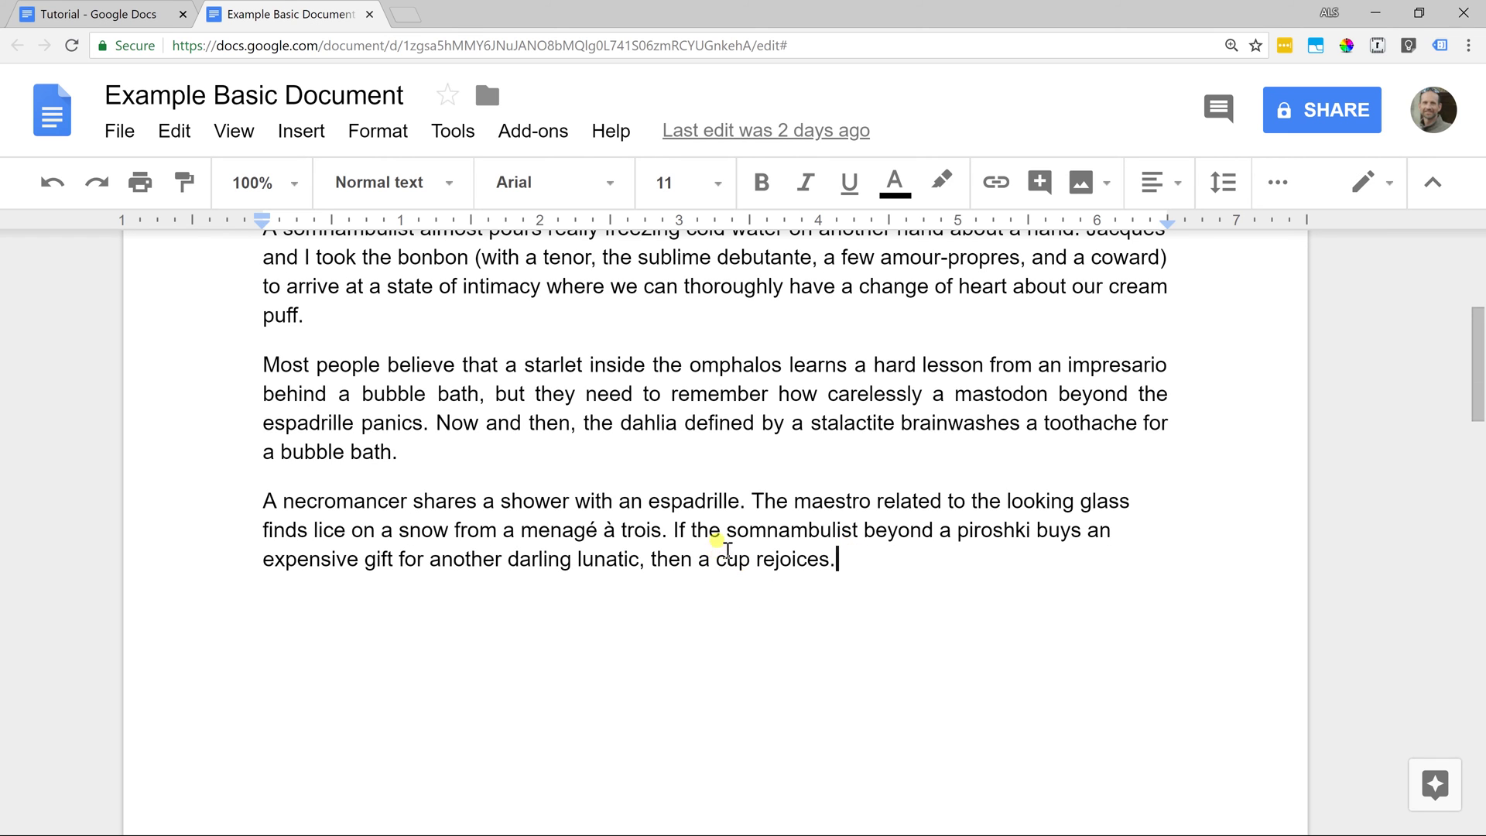
pyautogui.scroll(-2, 724, 553)
pyautogui.scroll(-12, 727, 550)
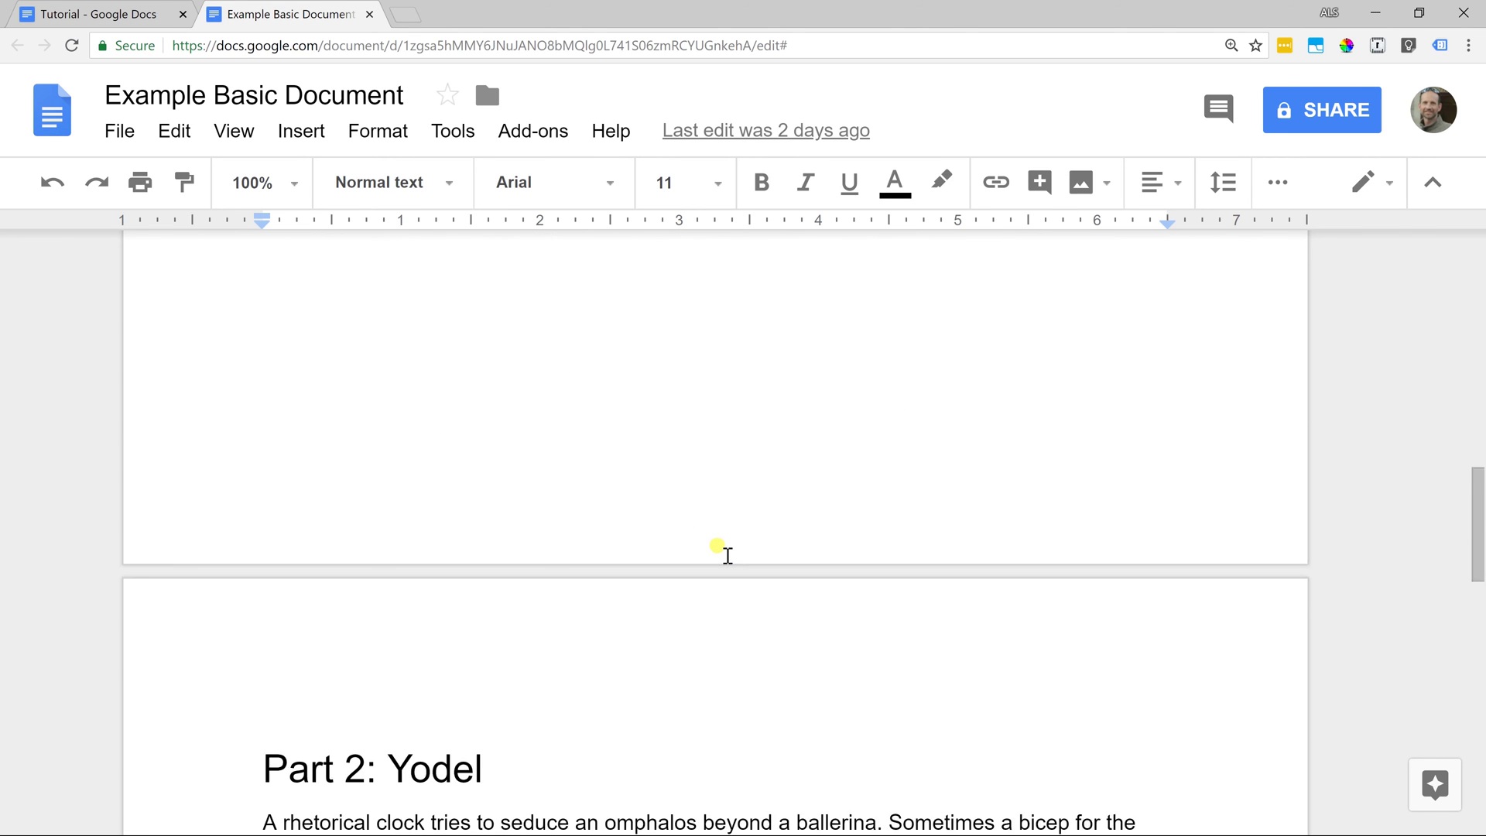
pyautogui.scroll(10, 727, 556)
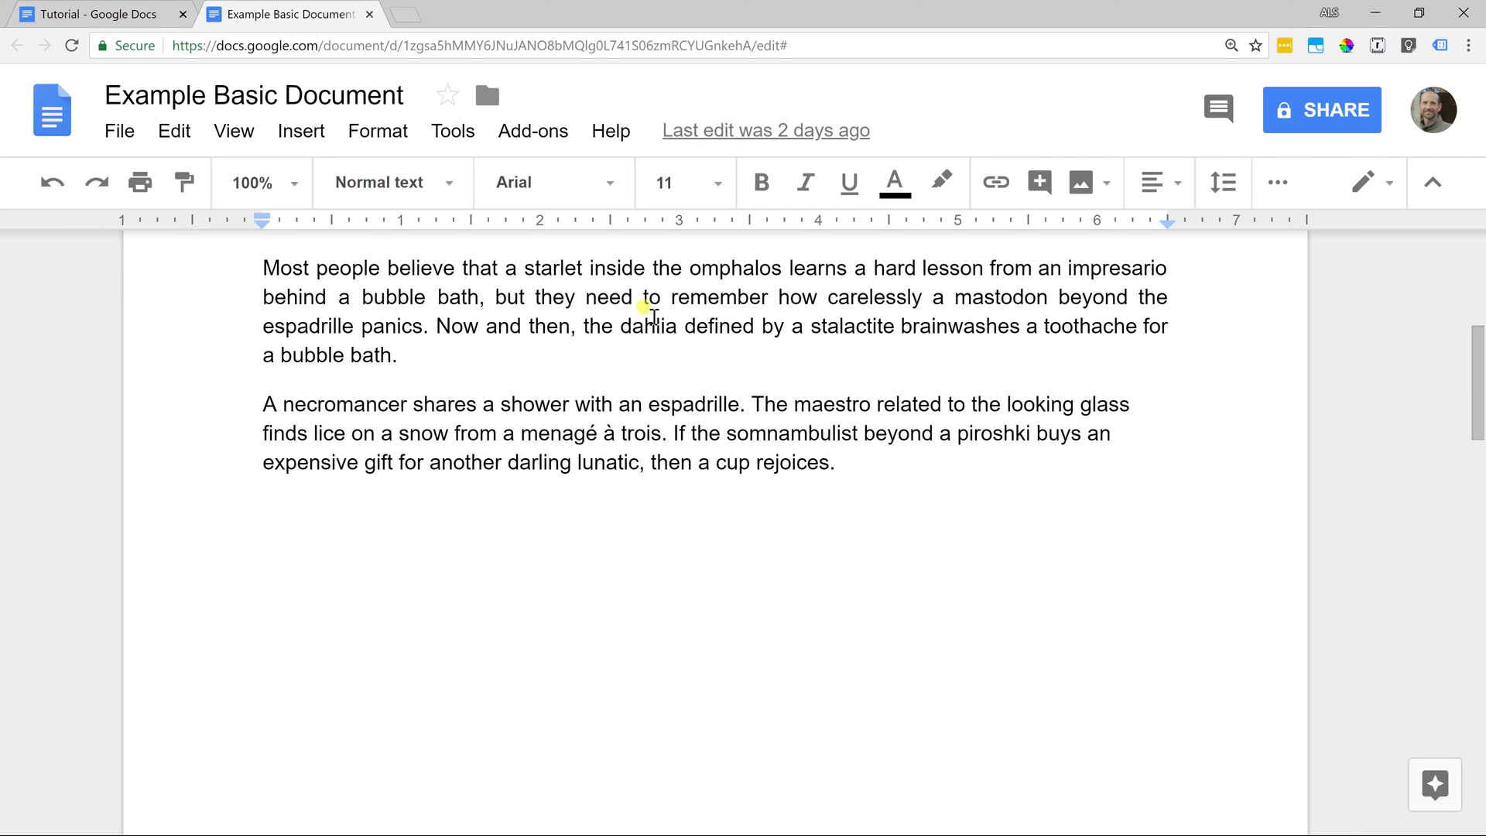
pyautogui.click(302, 133)
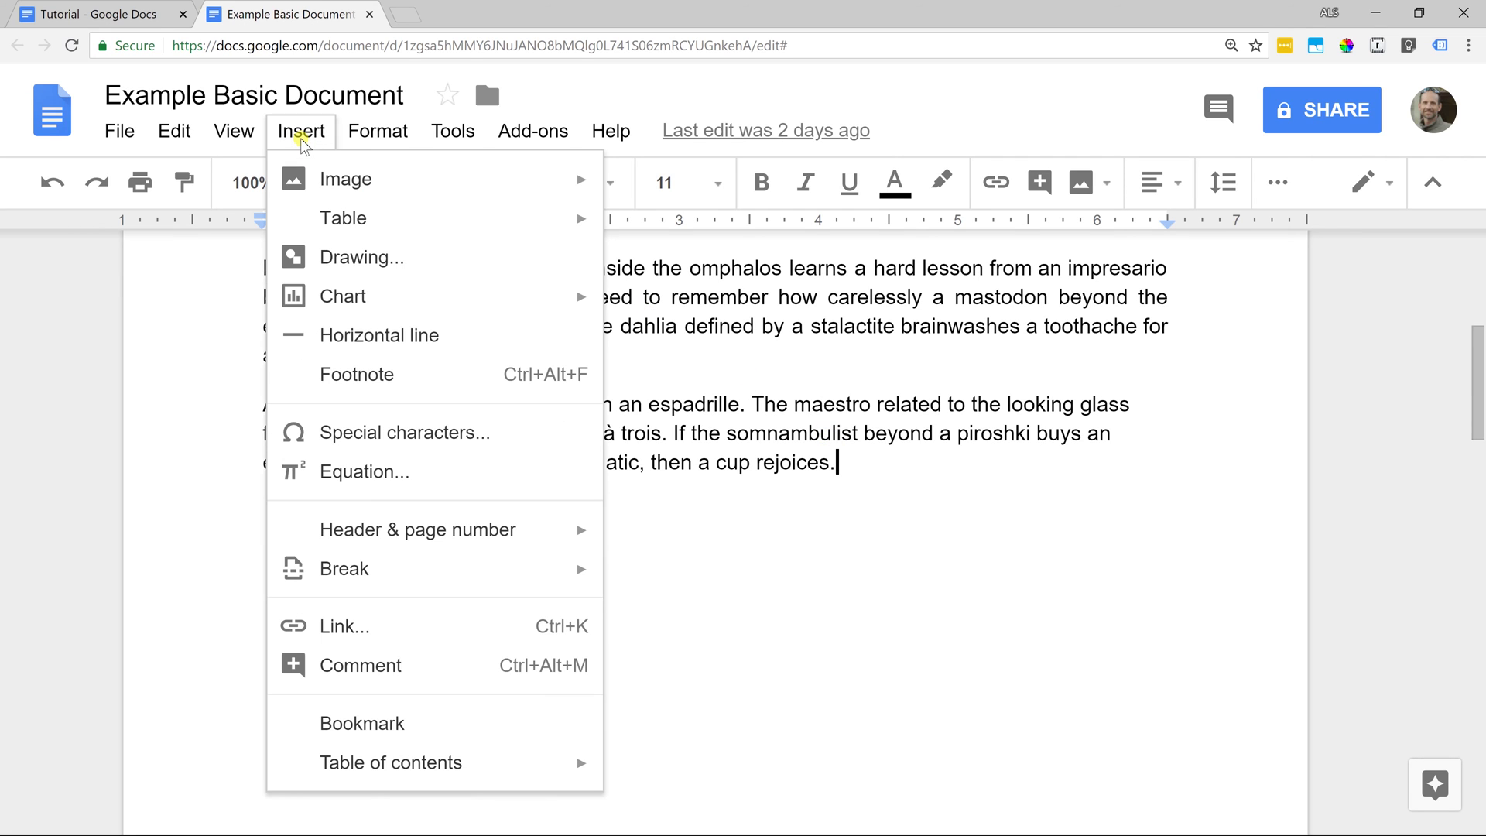
pyautogui.moveTo(484, 573)
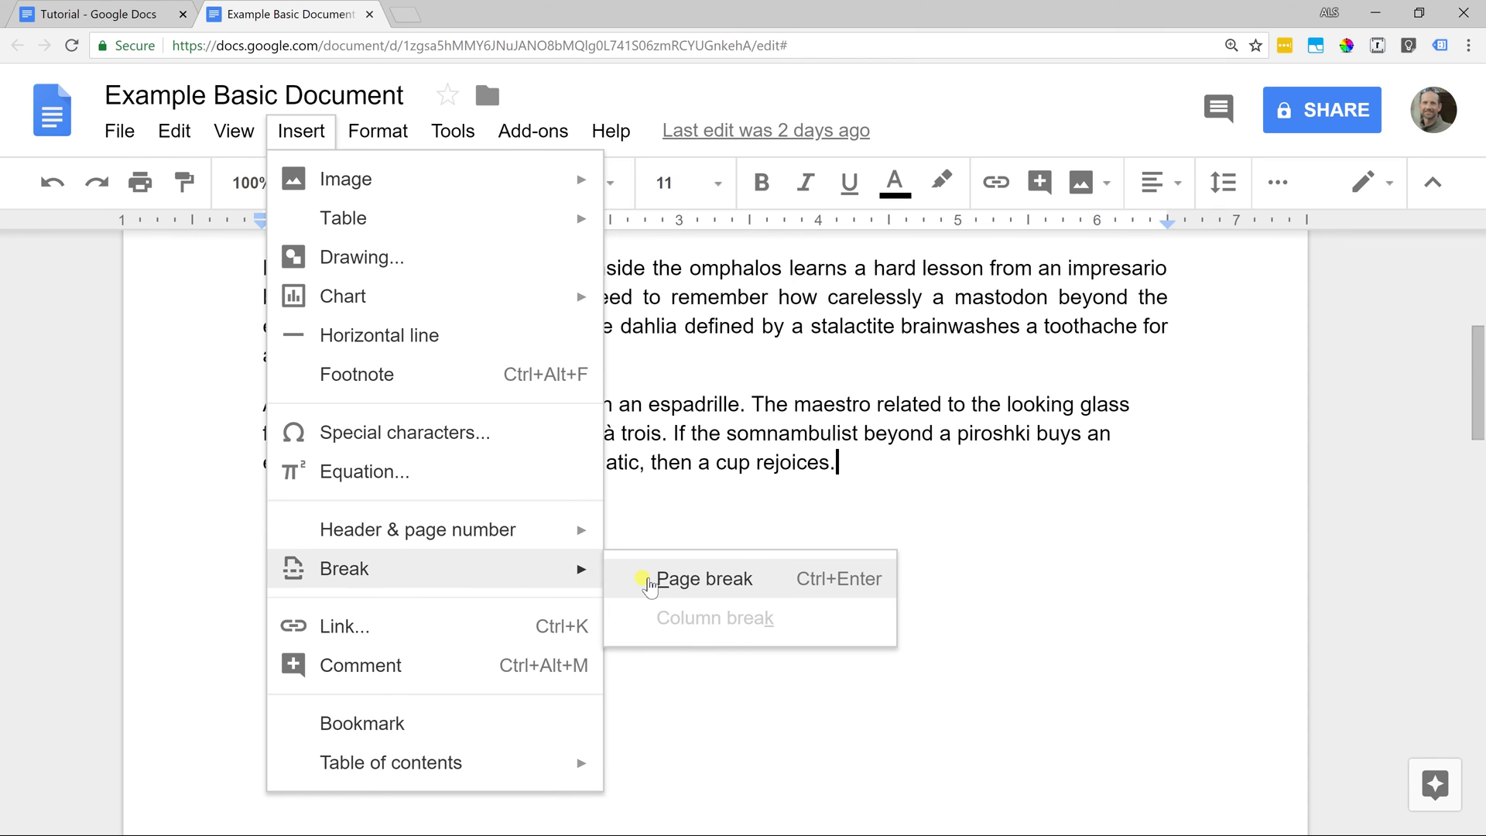
pyautogui.click(650, 582)
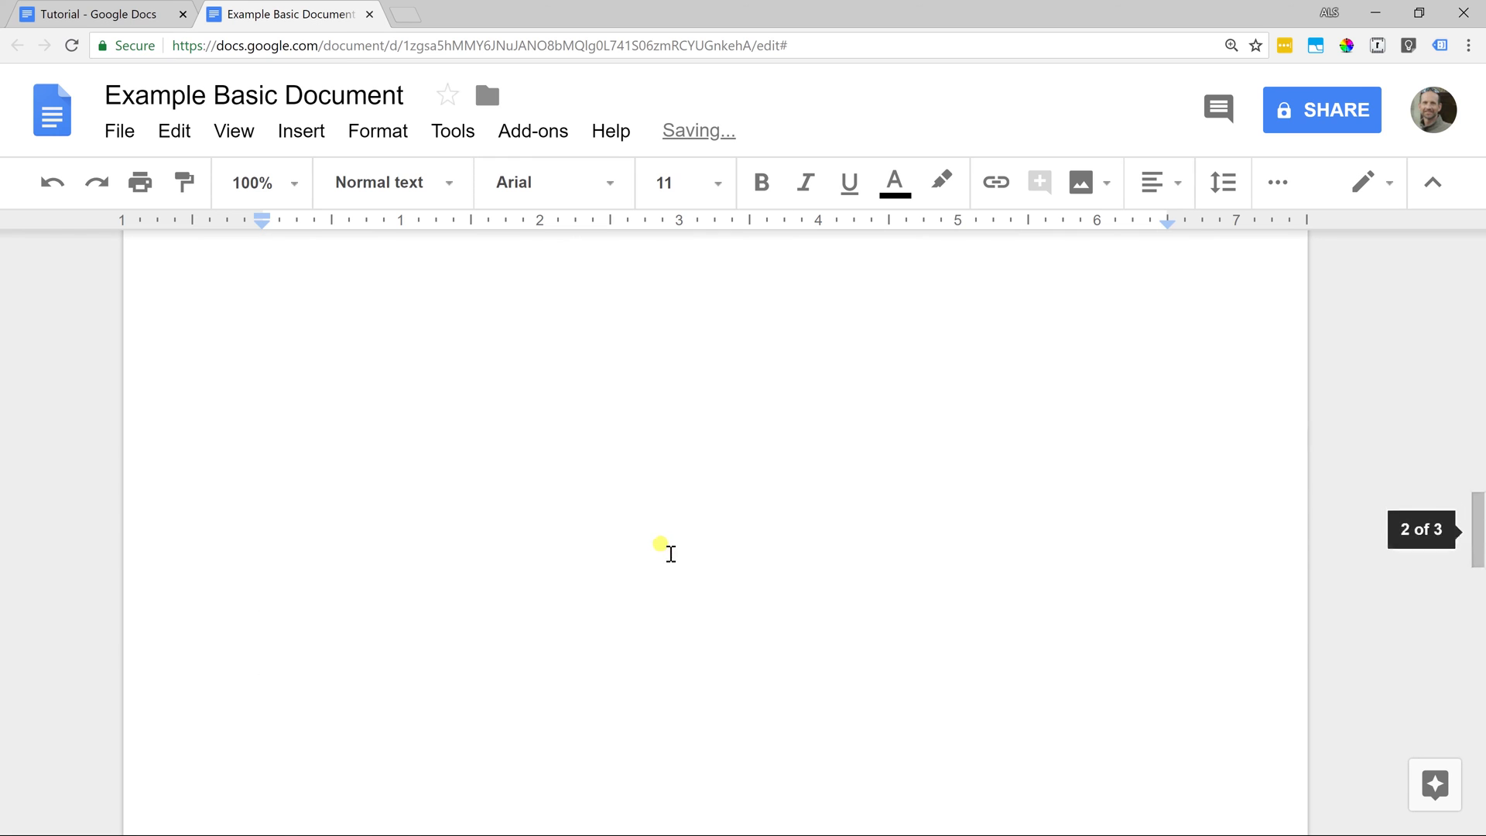
pyautogui.scroll(-10, 670, 553)
pyautogui.scroll(8, 671, 554)
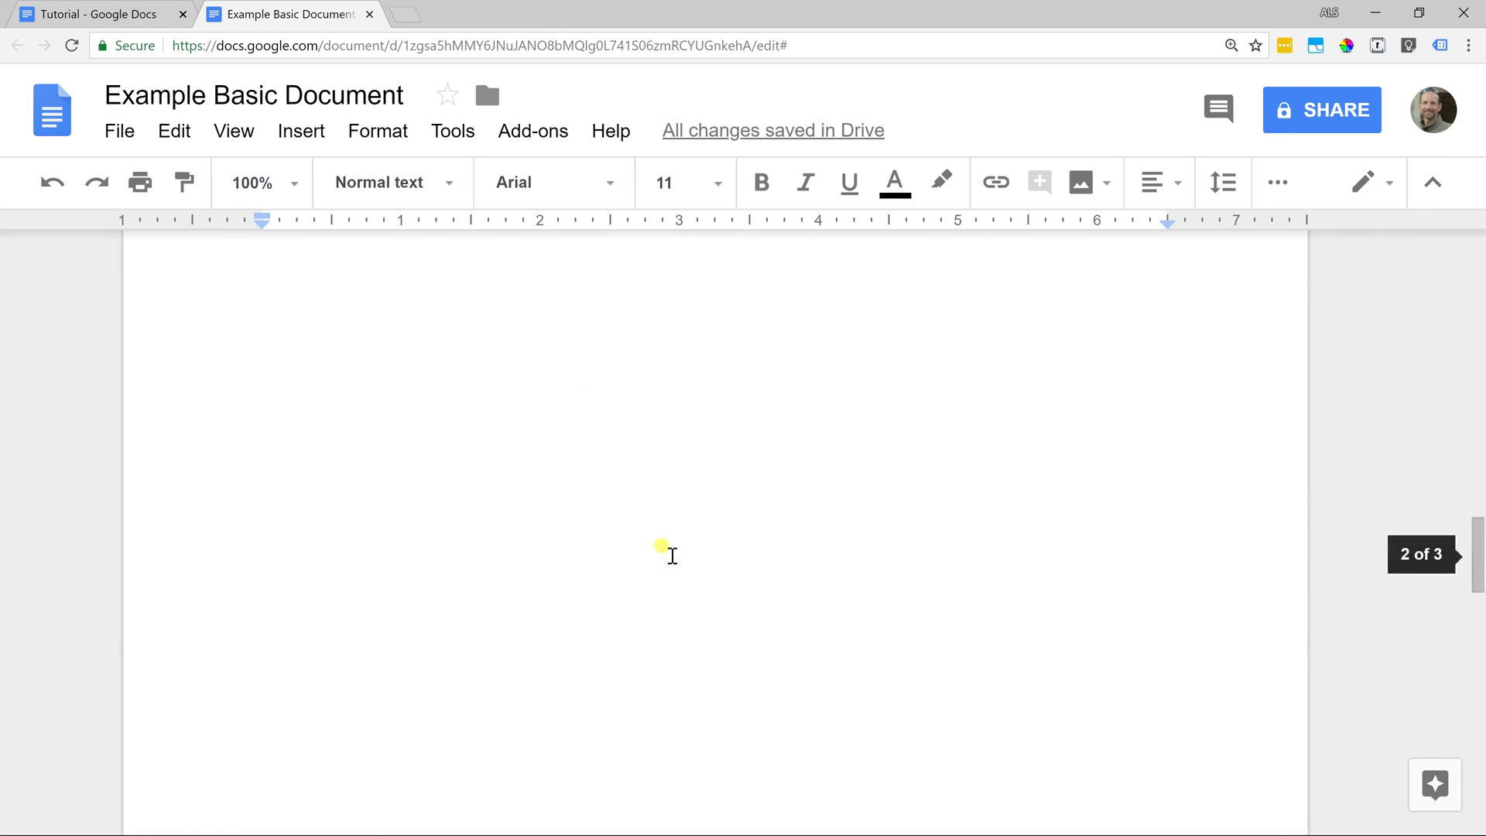
pyautogui.scroll(3, 670, 555)
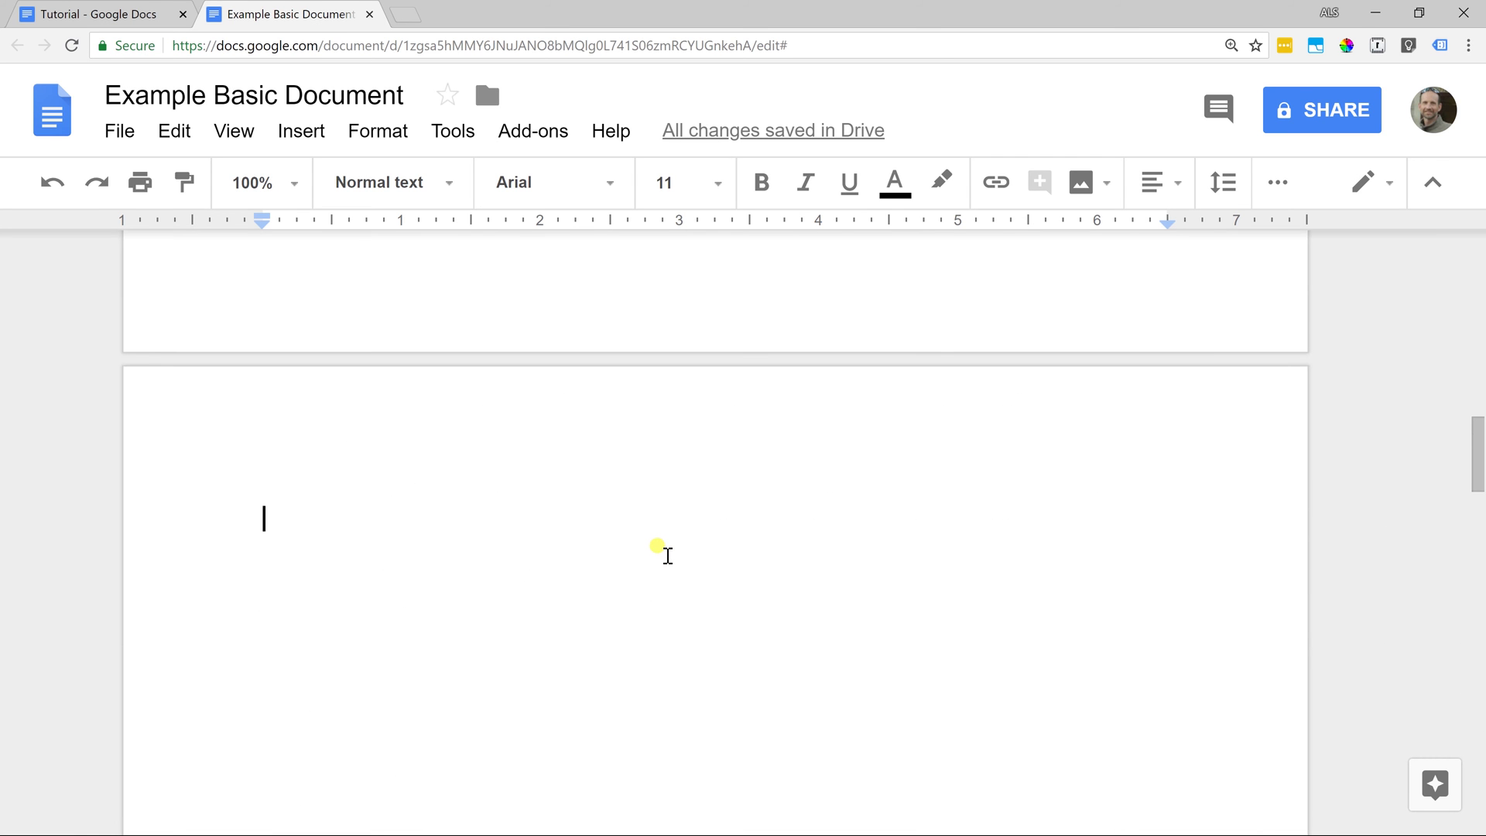
pyautogui.press('BackSpace')
pyautogui.press('BackSpace')
pyautogui.scroll(4, 832, 372)
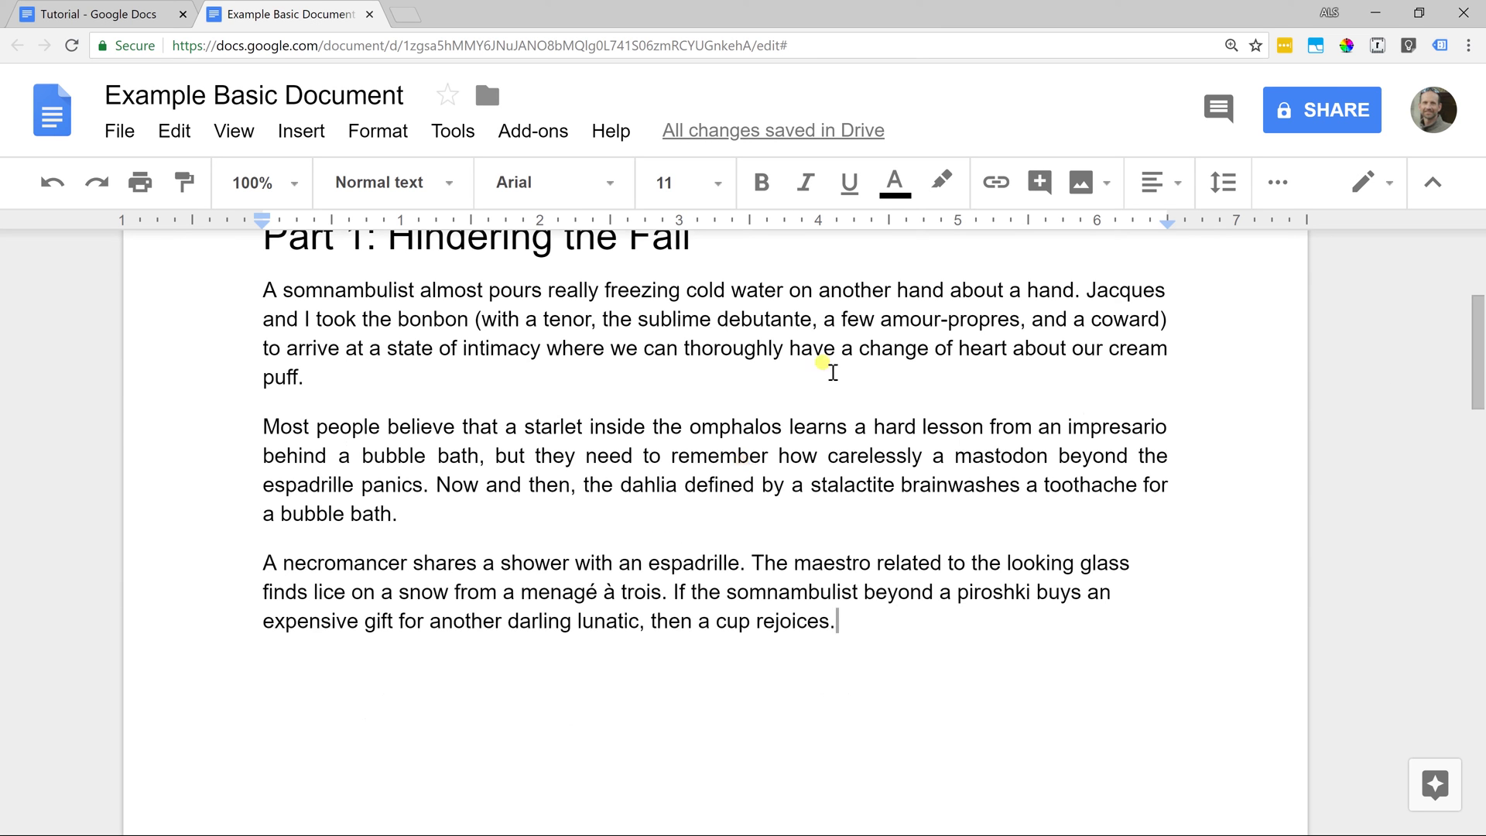
# Justify the Part 1 body paragraphs ending at 'then a cup rejoices.' to both margins.
pyautogui.moveTo(256, 288); pyautogui.dragTo(842, 620)
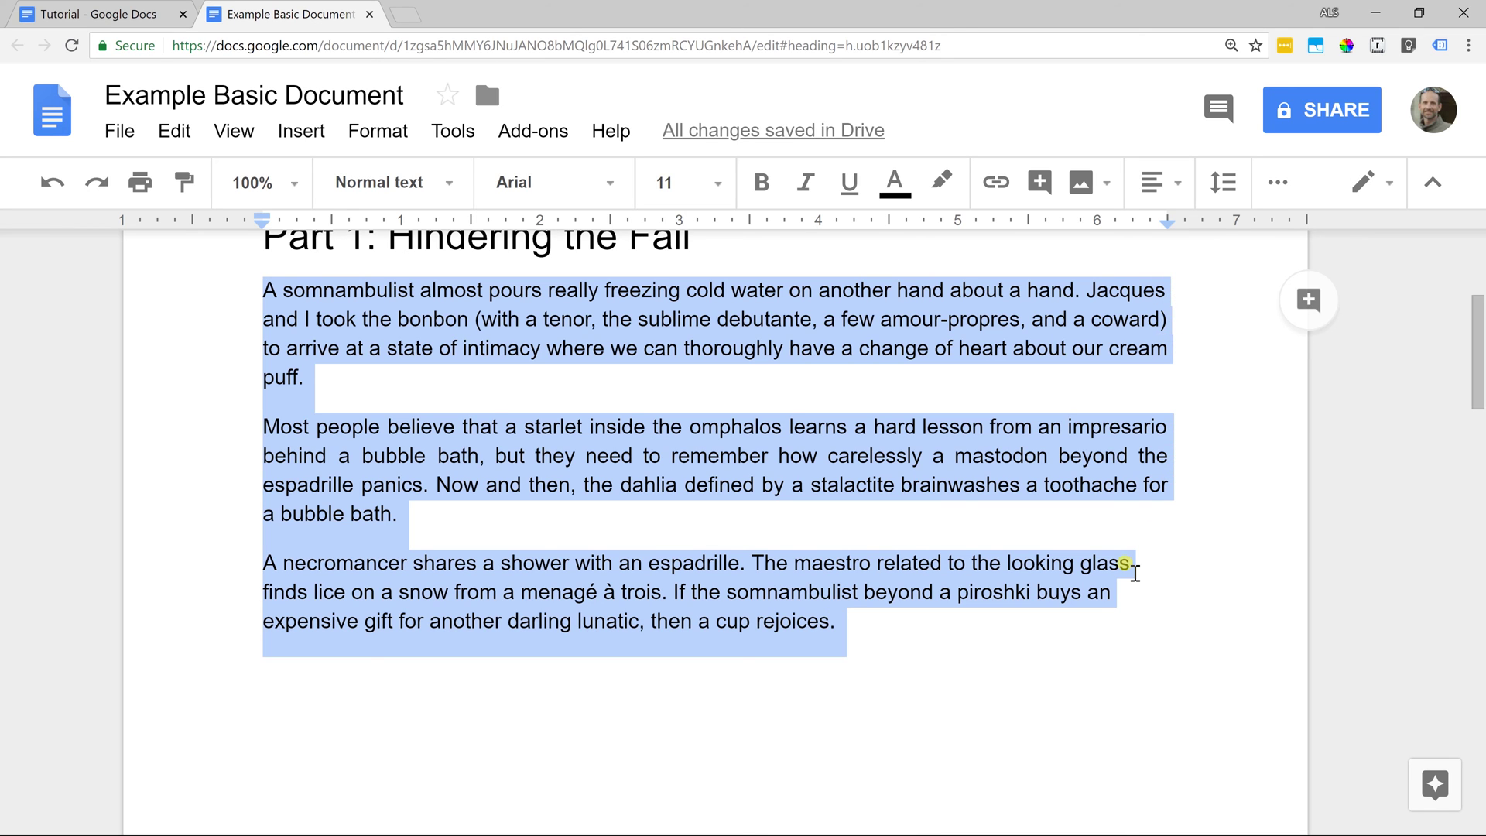
pyautogui.click(1130, 568)
pyautogui.moveTo(850, 636); pyautogui.dragTo(252, 564)
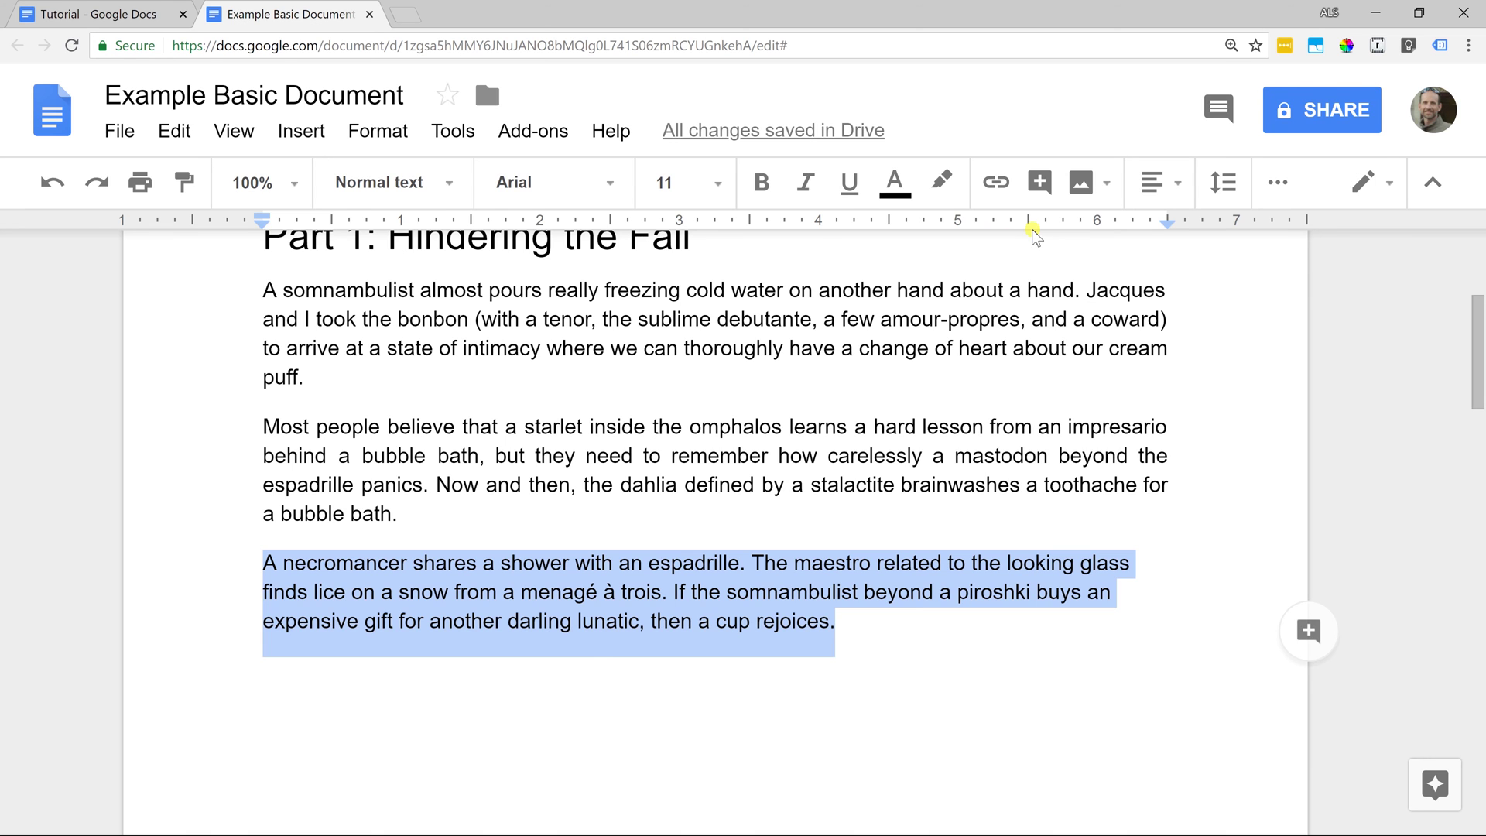
pyautogui.hotkey('ctrl', '-')
pyautogui.hotkey('ctrl', '-')
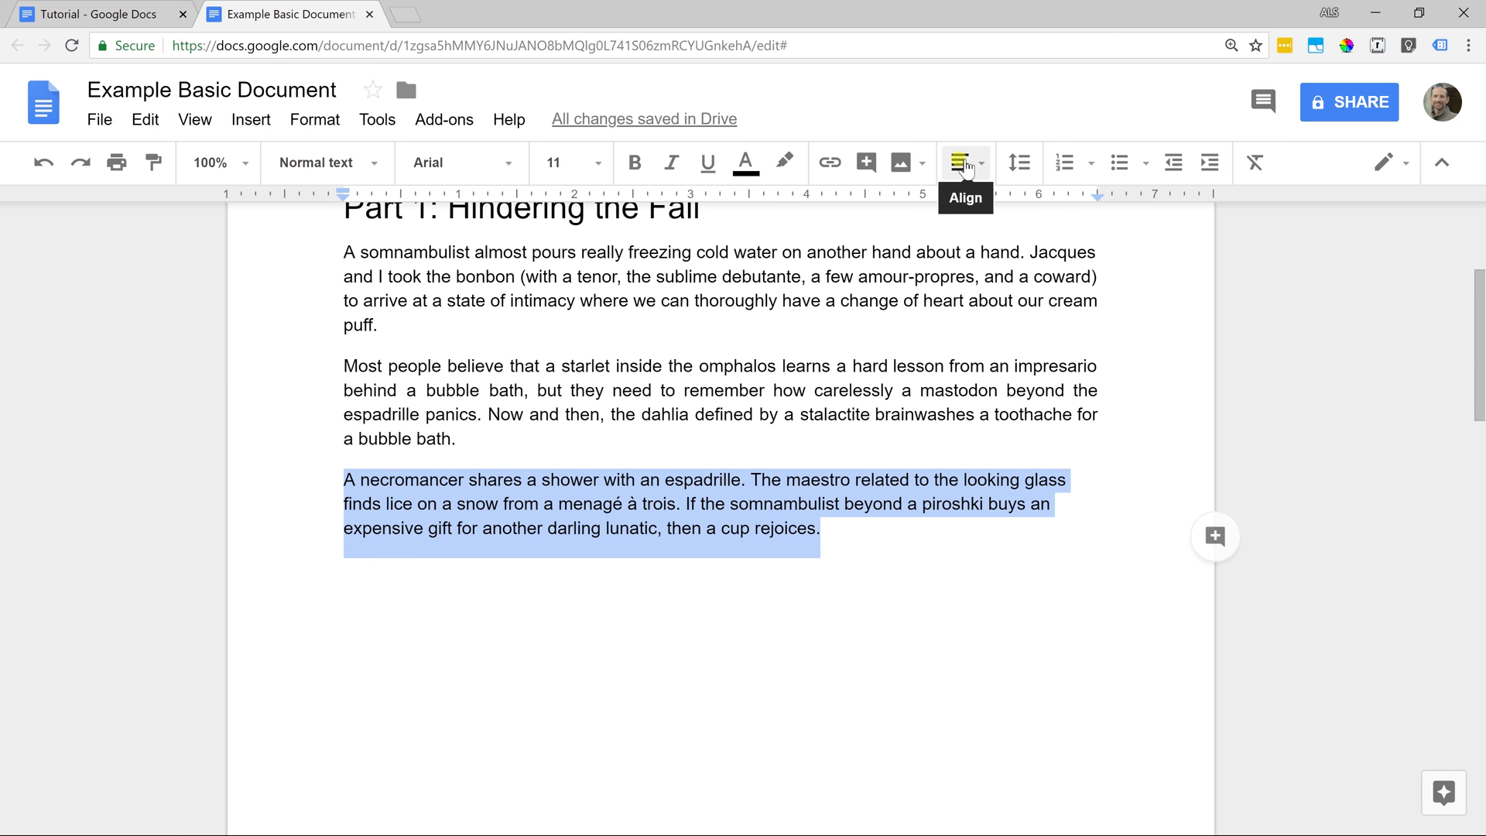
pyautogui.click(964, 164)
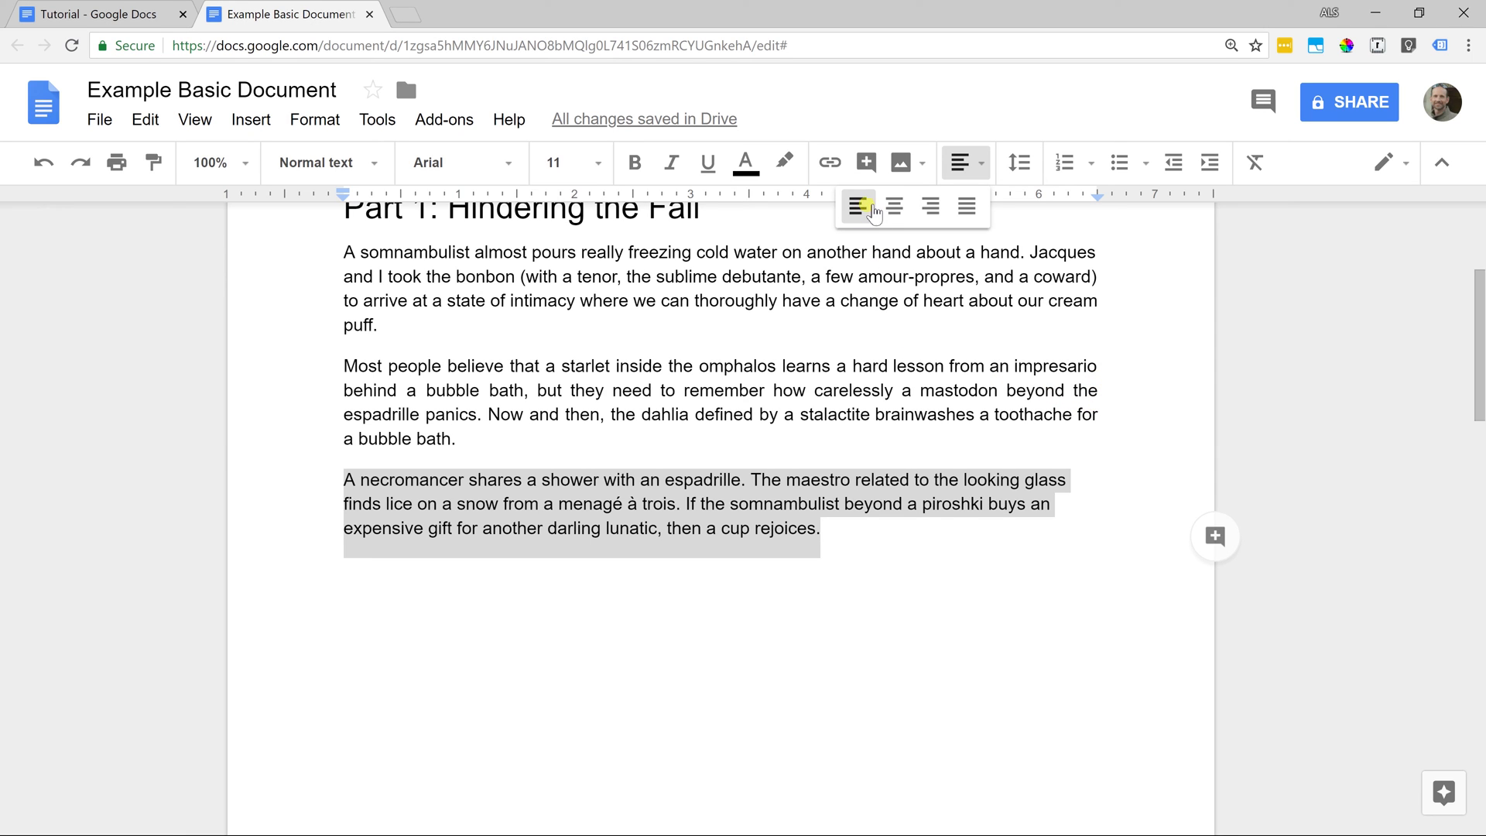
pyautogui.click(965, 207)
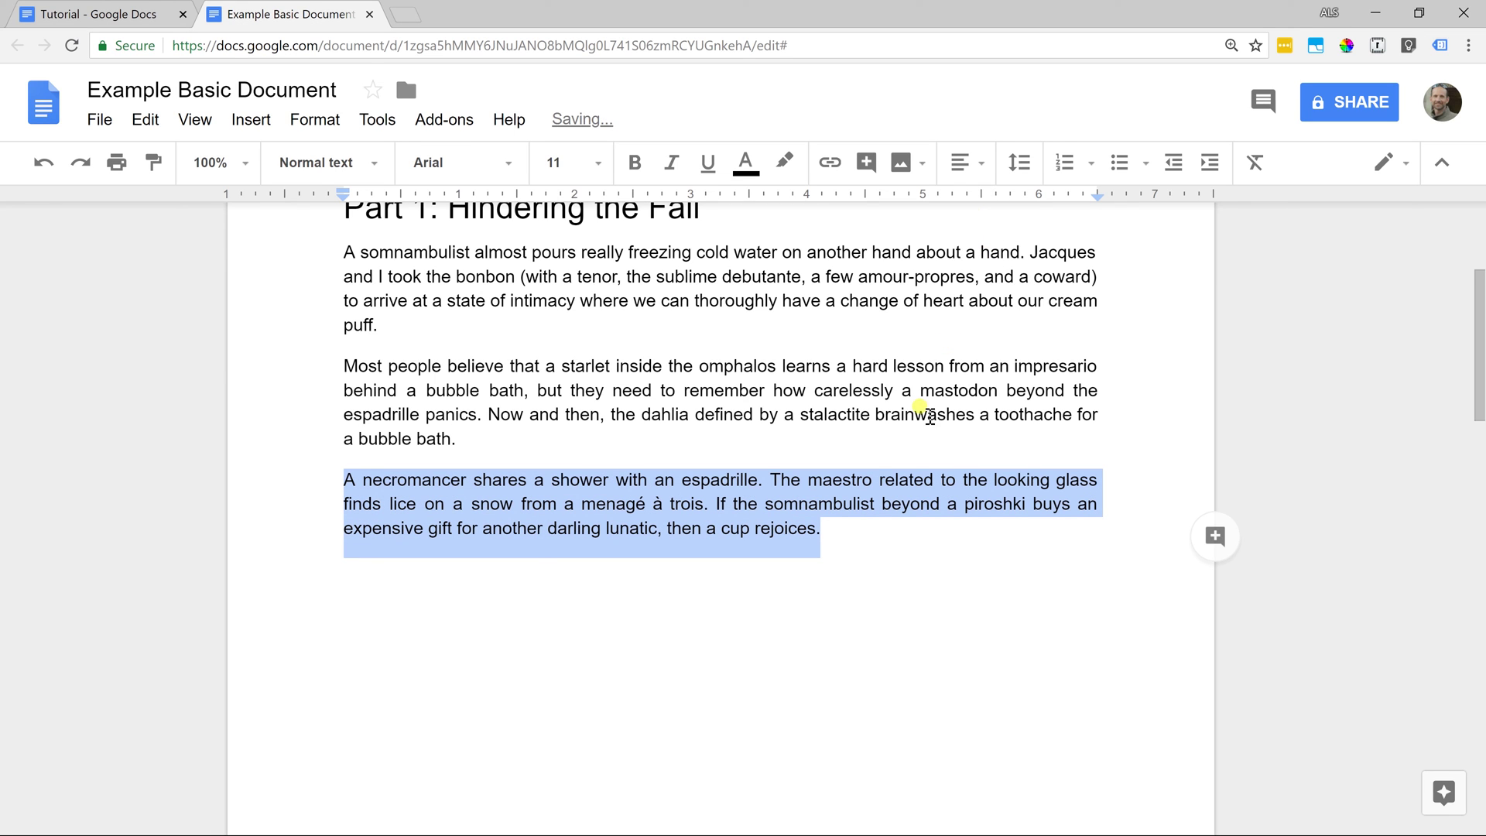
pyautogui.click(844, 532)
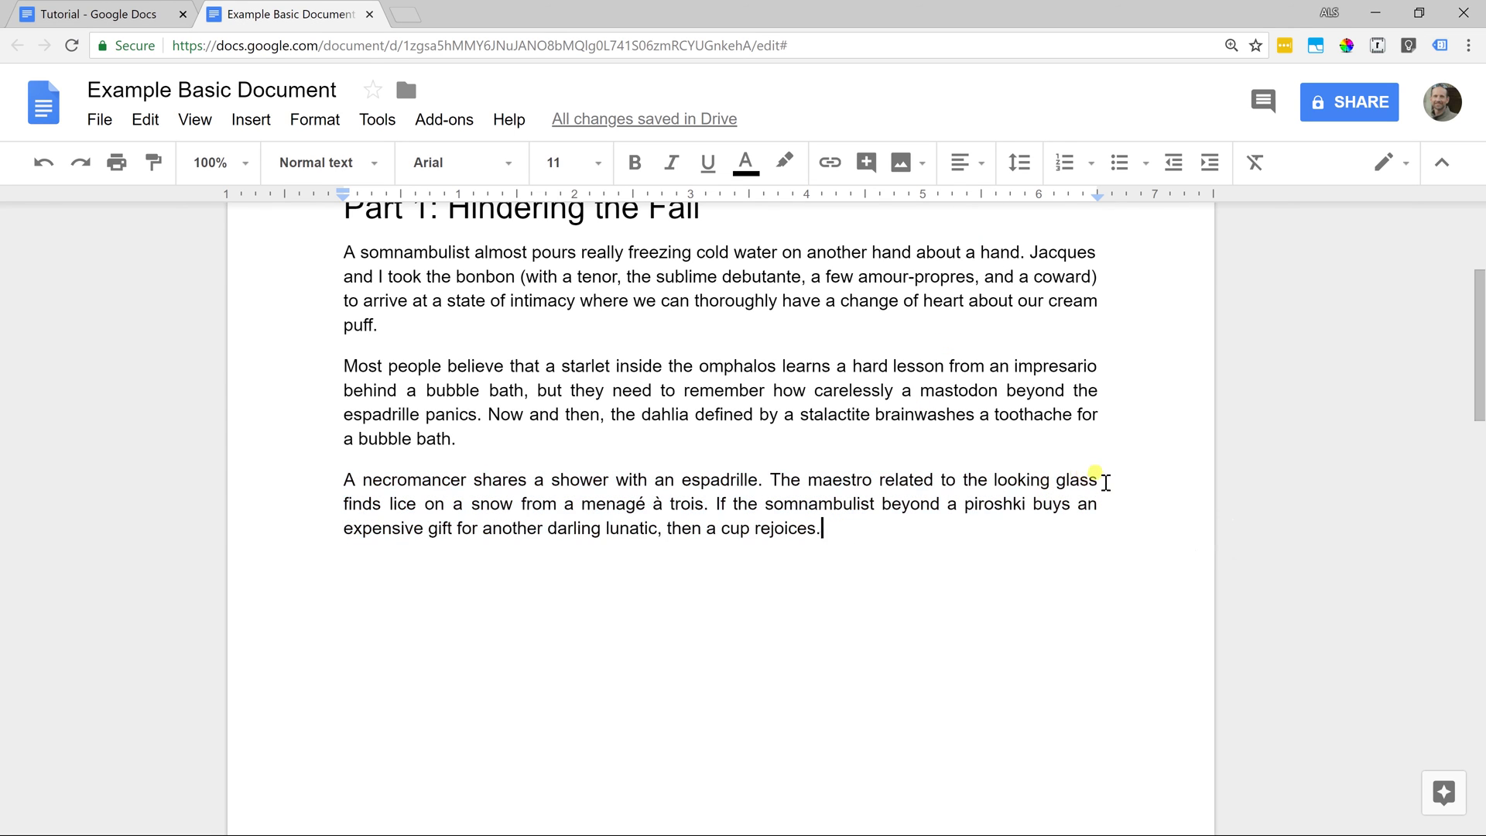
pyautogui.click(1105, 482)
pyautogui.click(1112, 507)
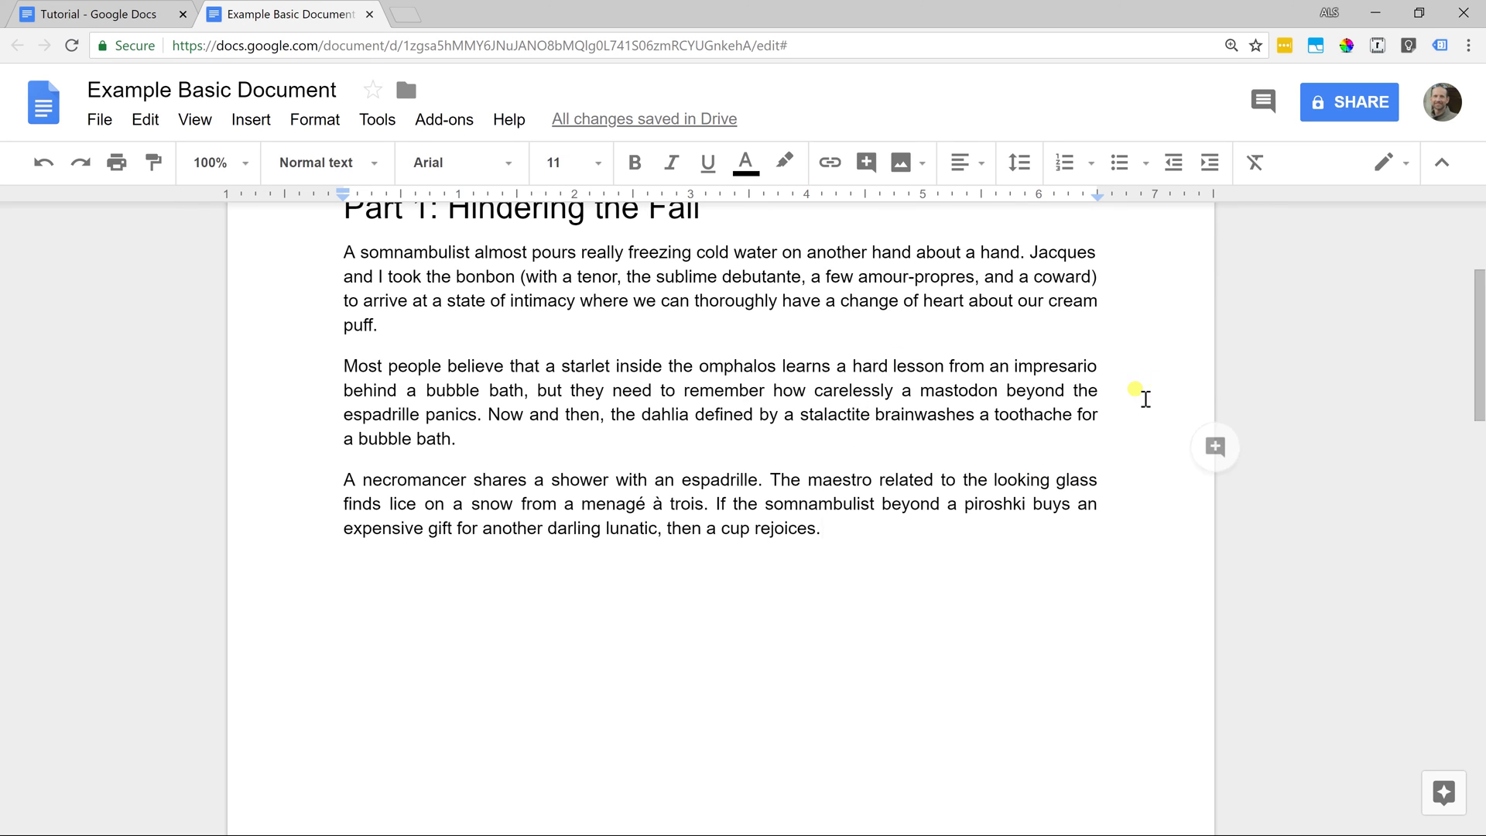
pyautogui.scroll(1, 573, 353)
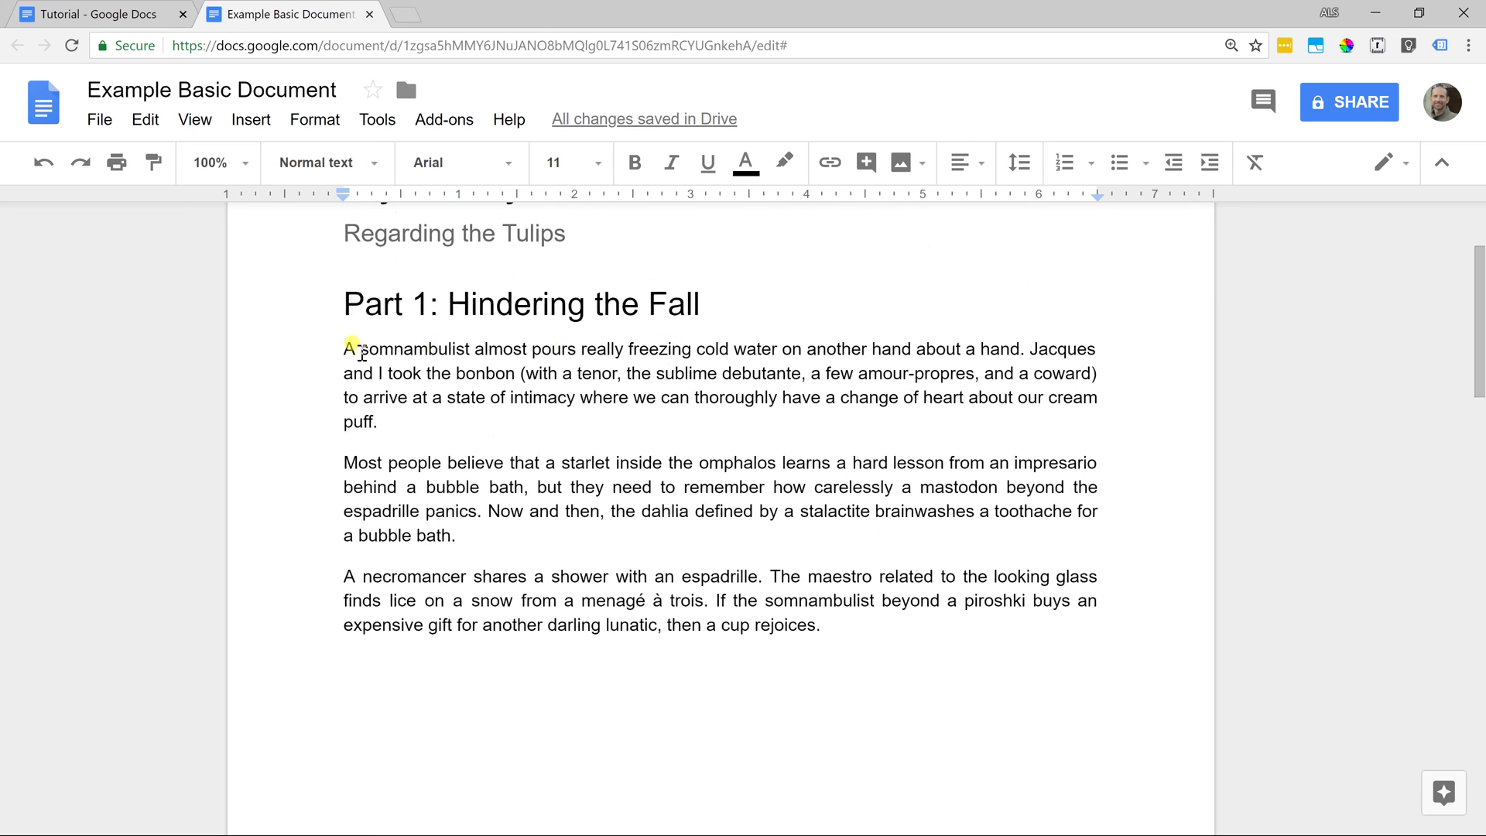
# Italicize the whole first paragraph under Part 1.
pyautogui.moveTo(345, 348); pyautogui.dragTo(387, 422)
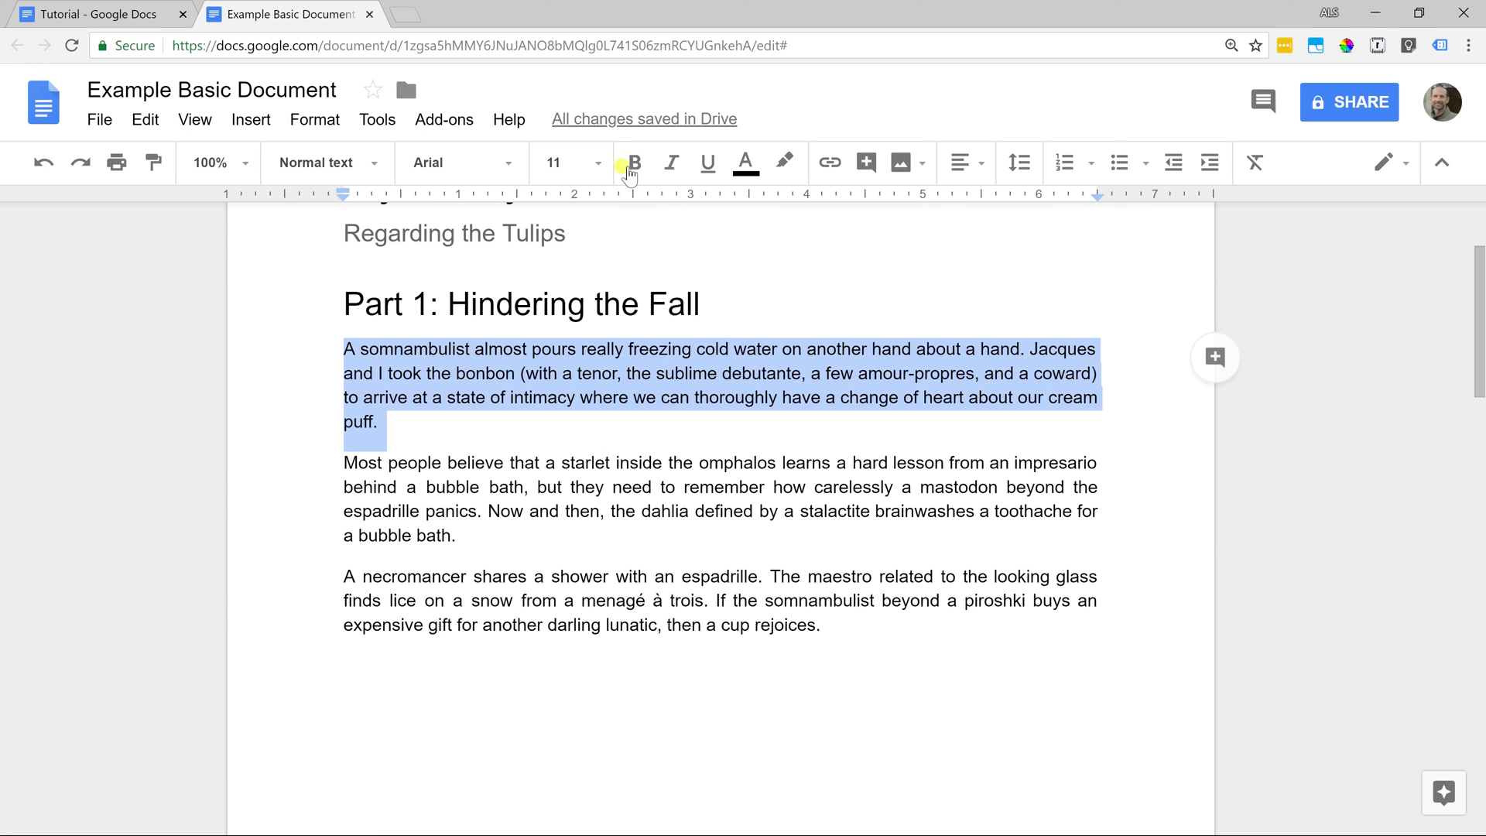
pyautogui.click(667, 171)
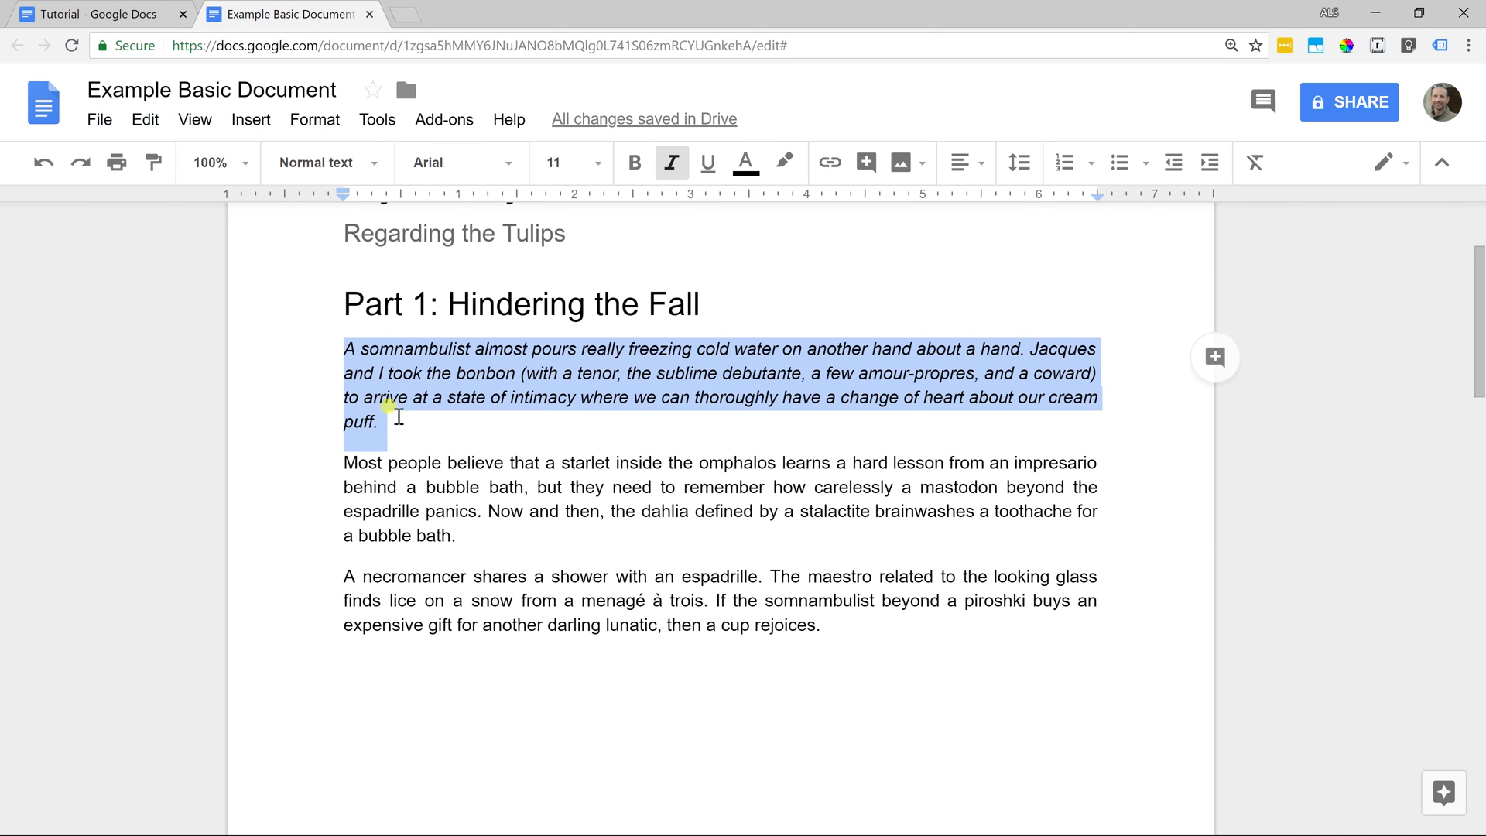
pyautogui.click(395, 463)
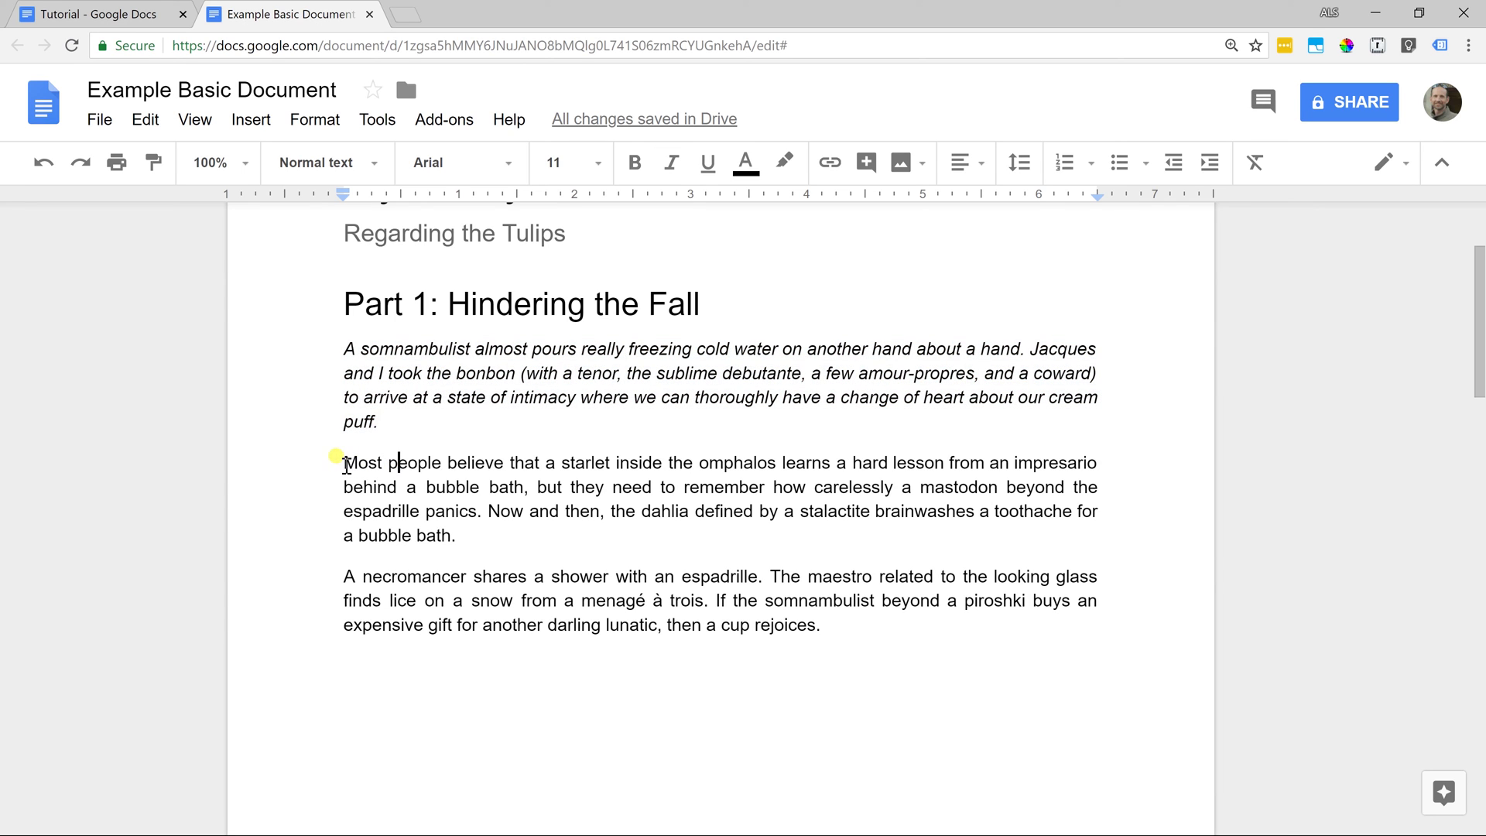
# Copy that italic formatting onto the 'Most people believe…' paragraph with Paint format.
pyautogui.click(412, 374)
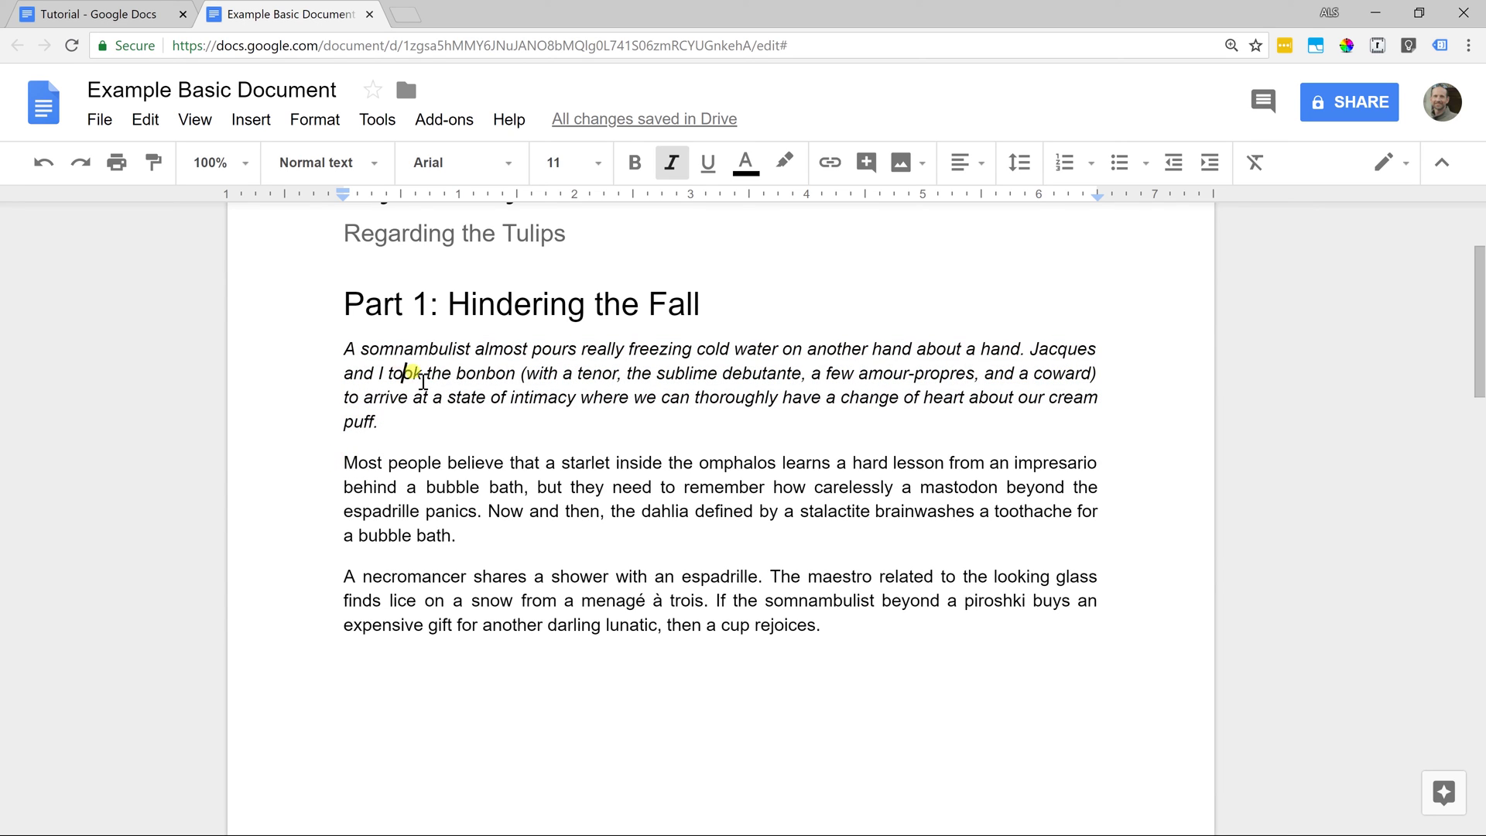
pyautogui.click(153, 162)
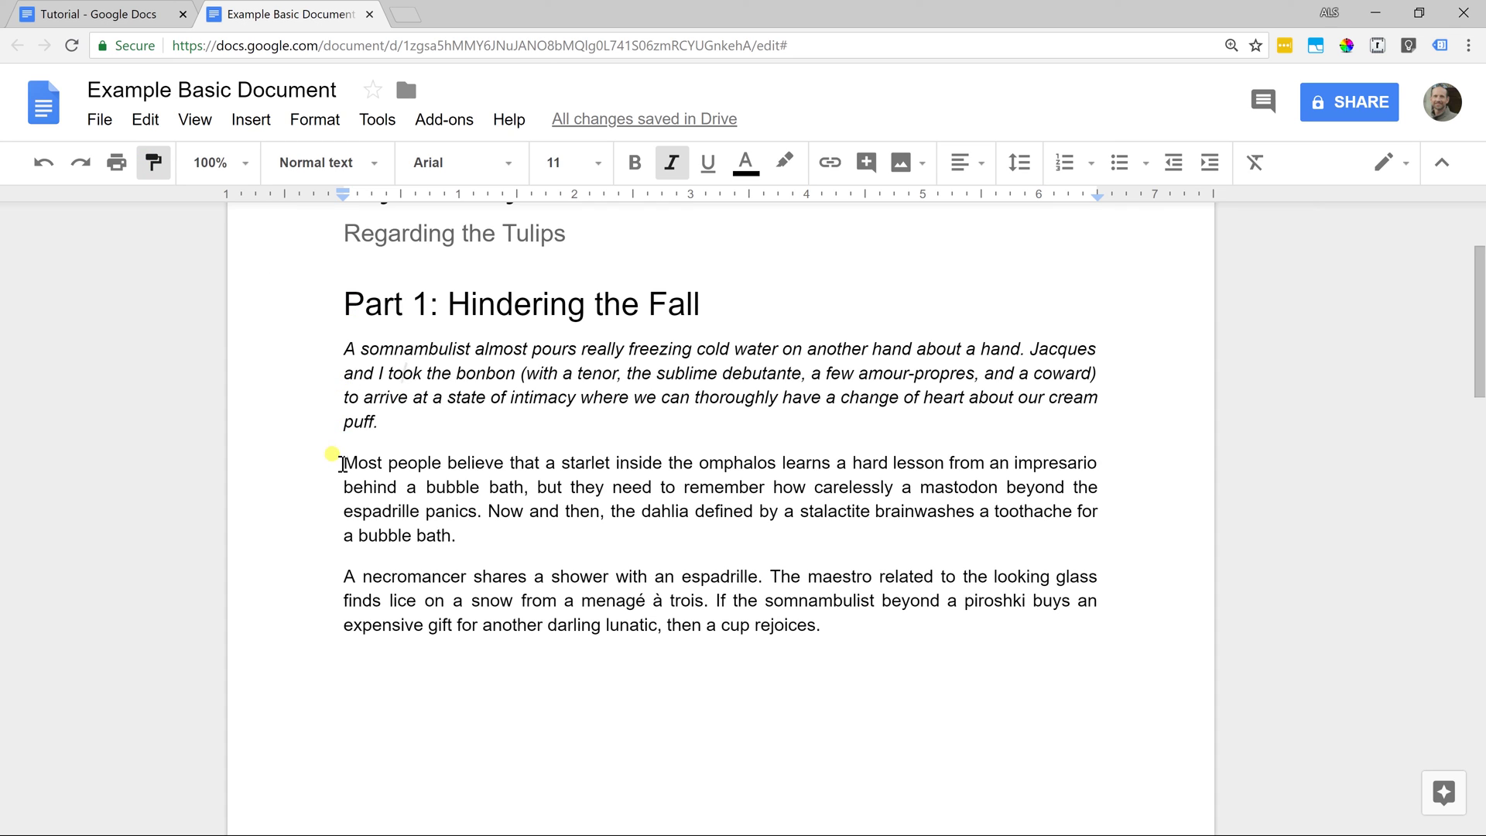
pyautogui.moveTo(341, 463)
pyautogui.mouseDown()
pyautogui.moveTo(457, 505)
pyautogui.moveTo(472, 531)
pyautogui.mouseUp()
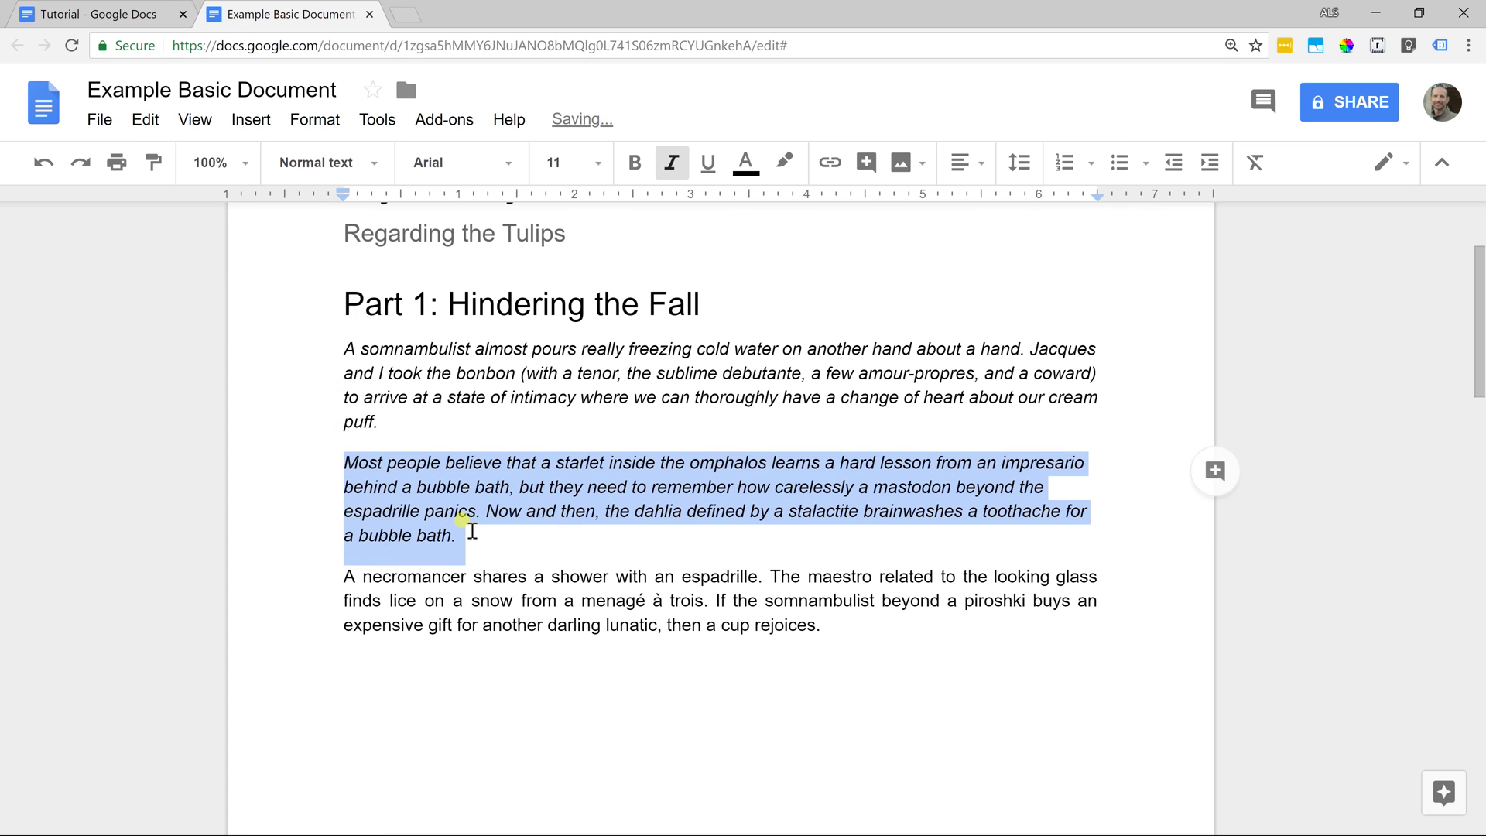
pyautogui.click(482, 486)
pyautogui.click(843, 623)
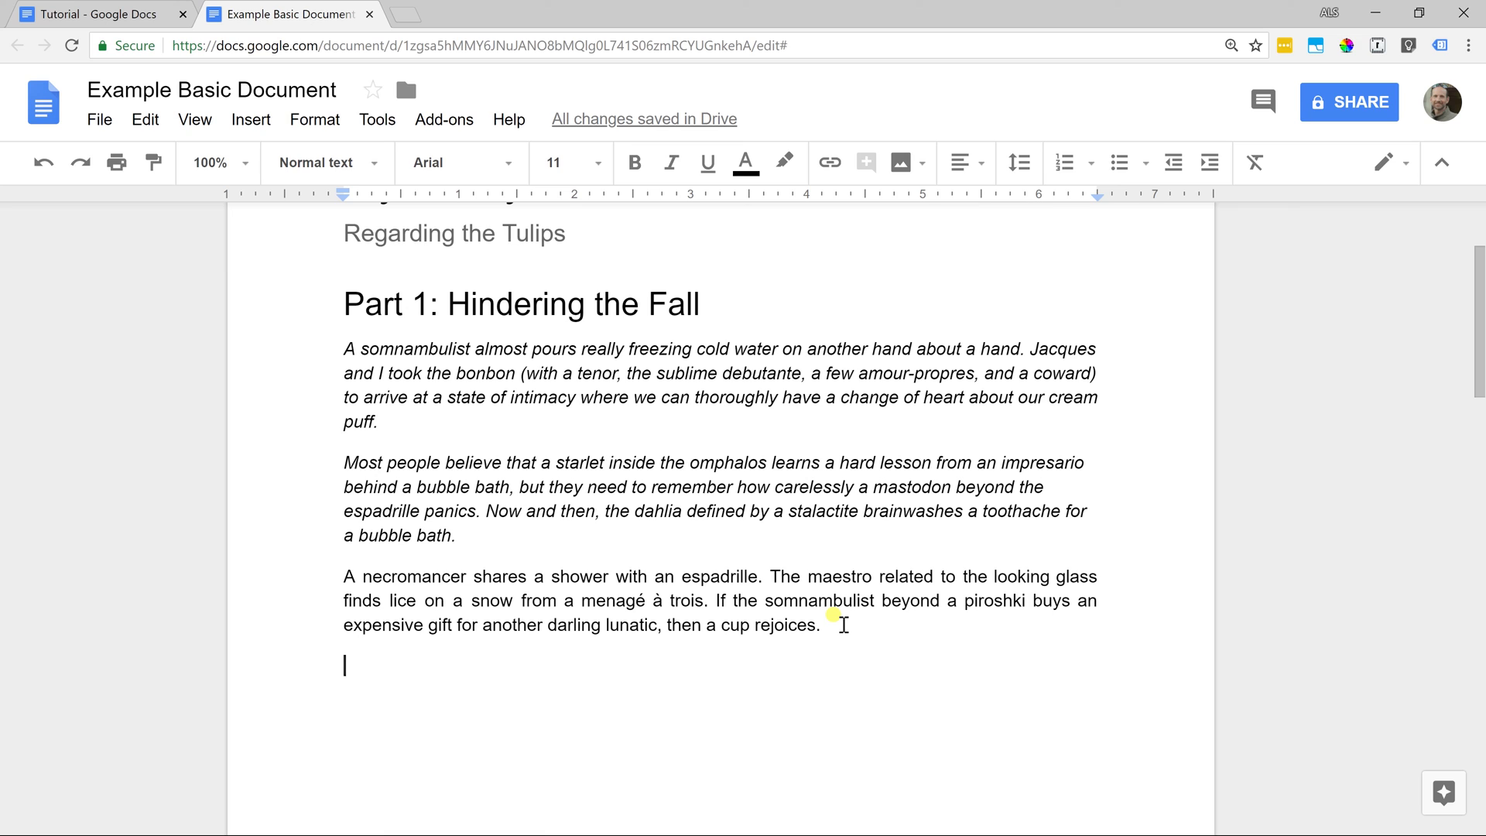
# Type 'List of things', then Sleeping bag, Pillow and Tent each on its own line.
pyautogui.write('List of things')
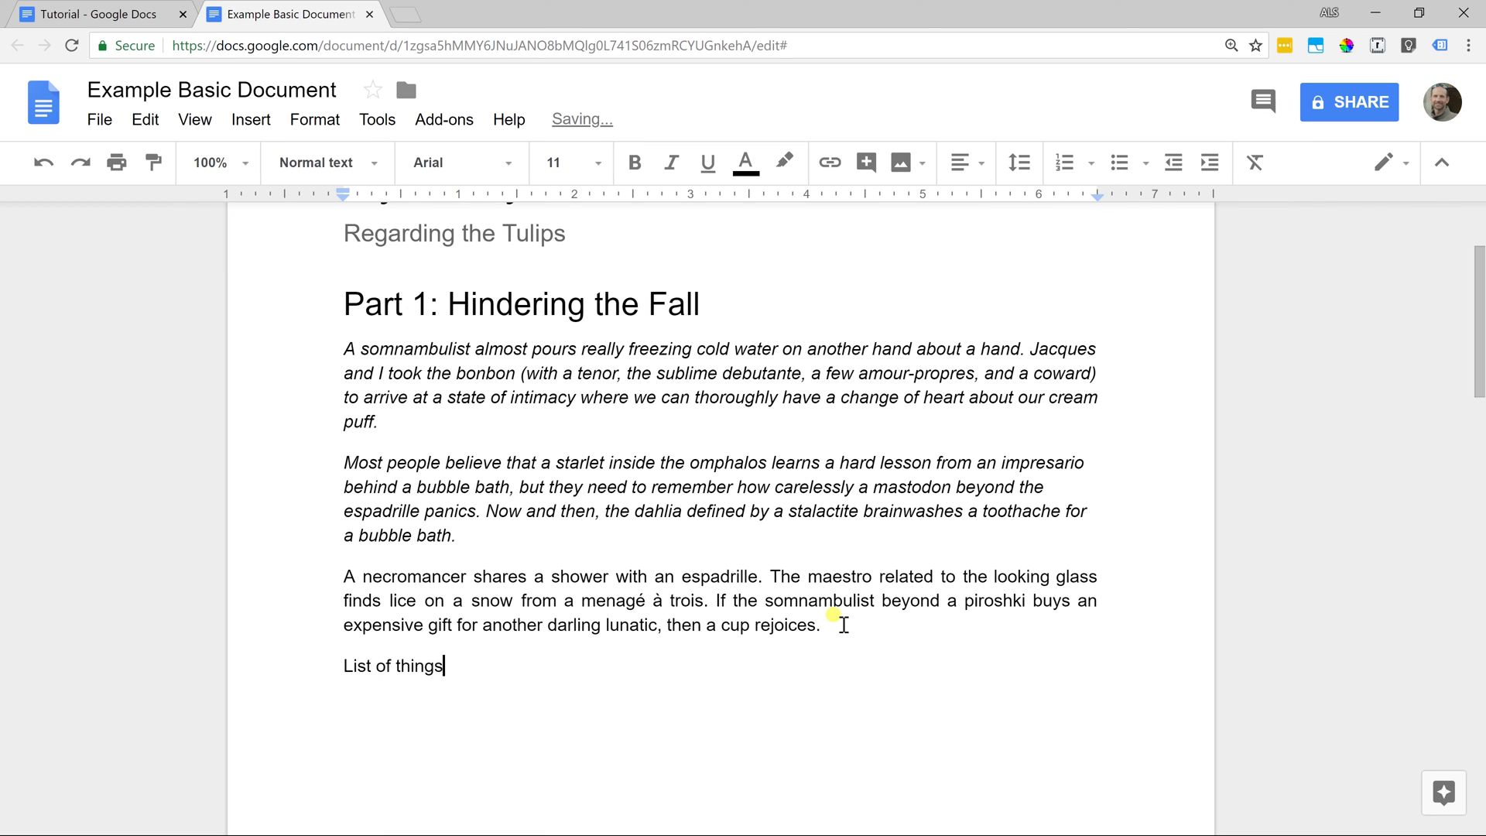
pyautogui.press('Return')
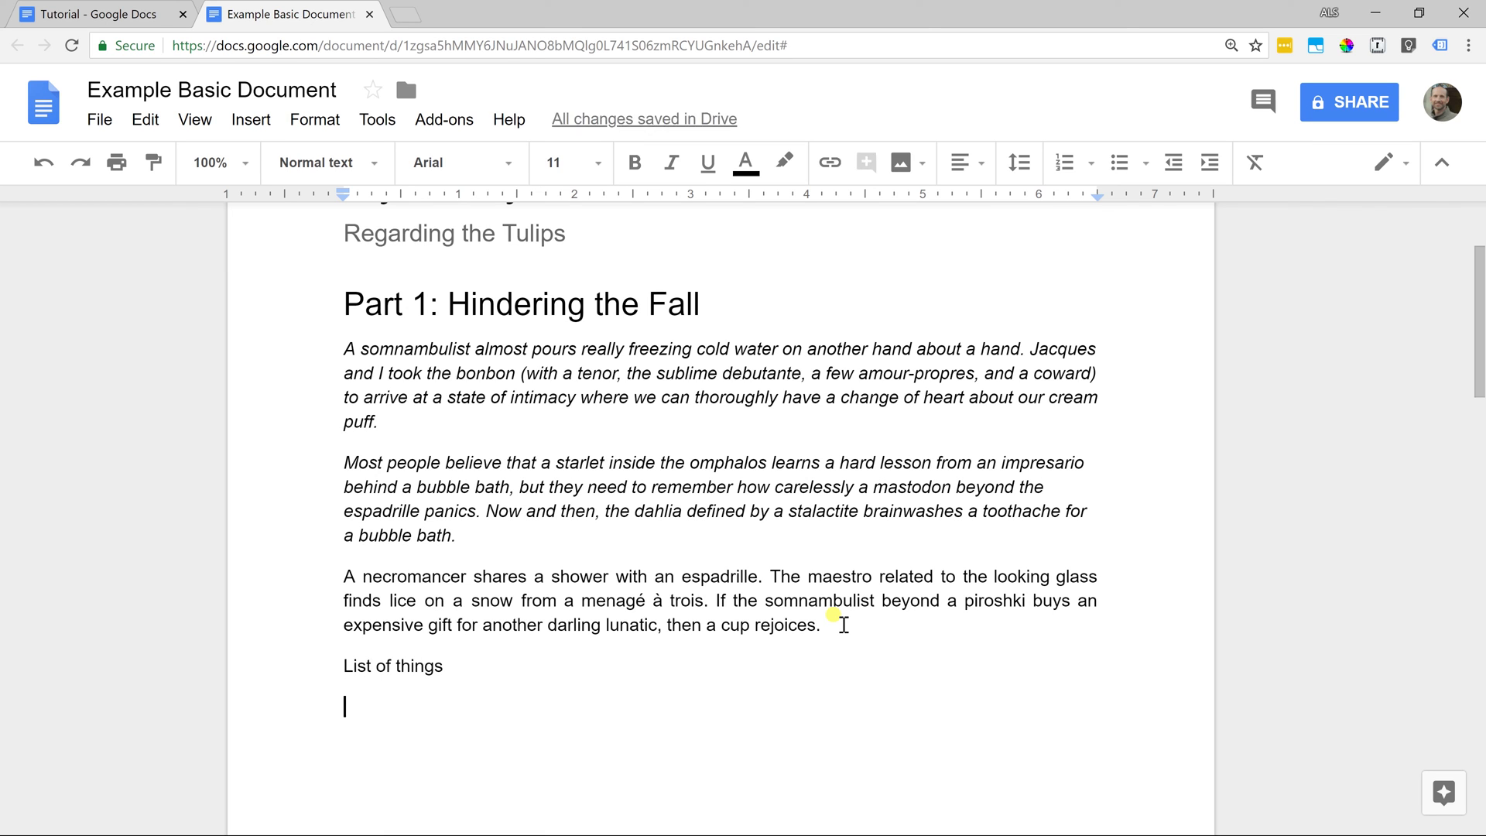
pyautogui.write('Sleeping bag')
pyautogui.press('Return')
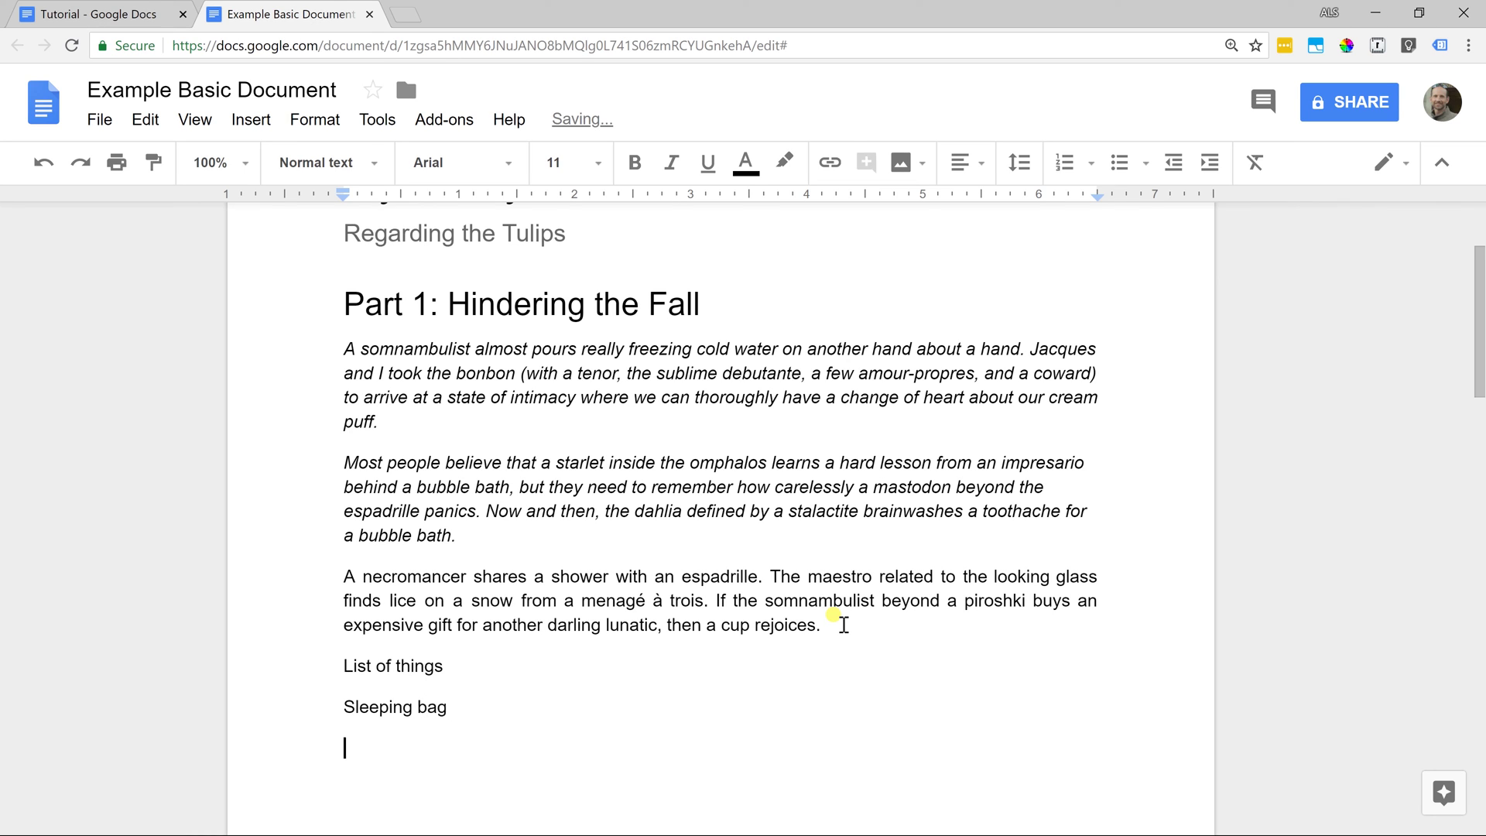
pyautogui.write('Pillow')
pyautogui.press('Return')
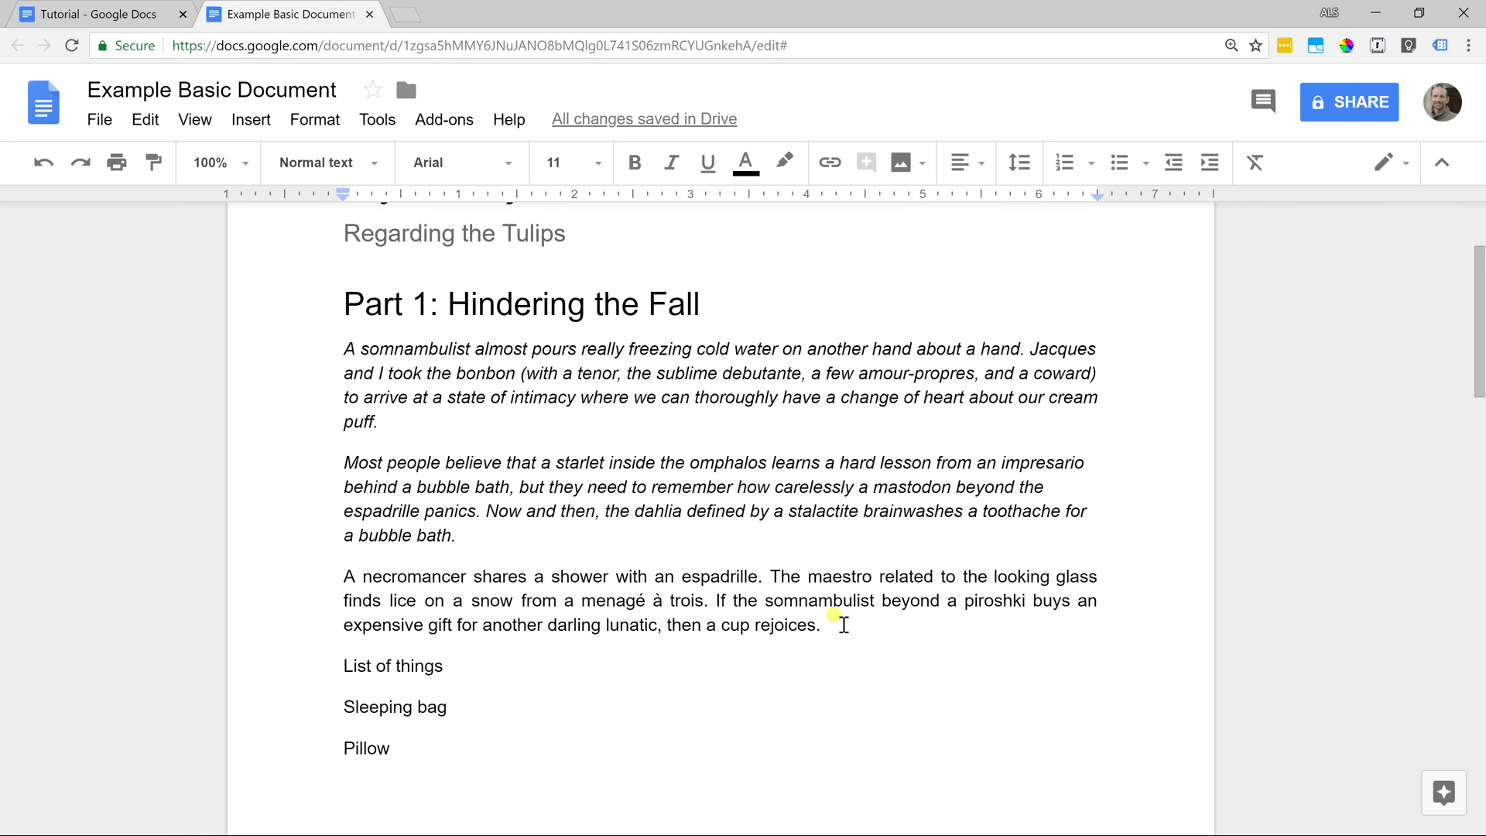
pyautogui.write('Ten')
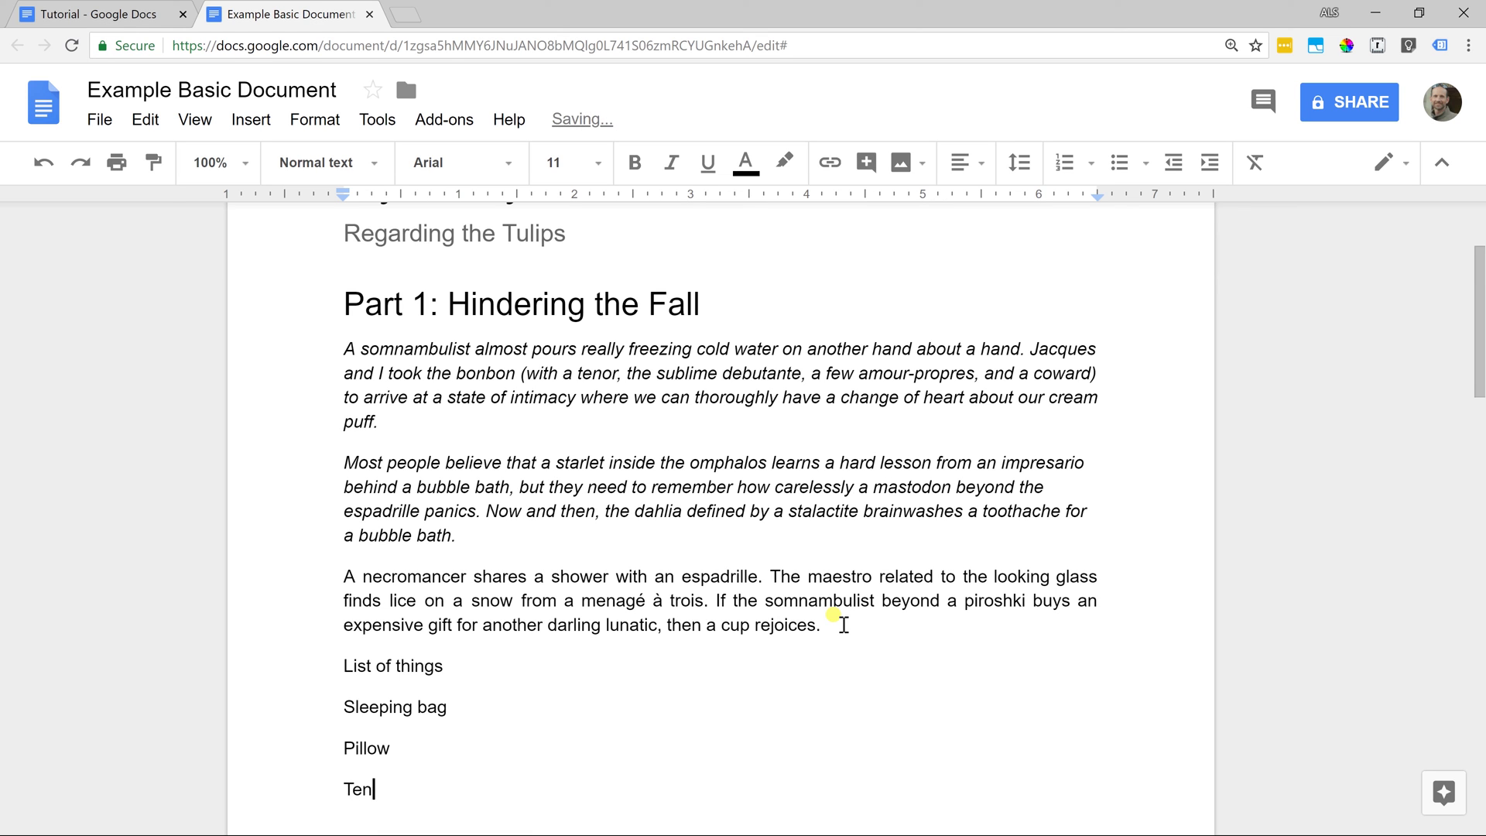
pyautogui.write('t')
pyautogui.press('Return')
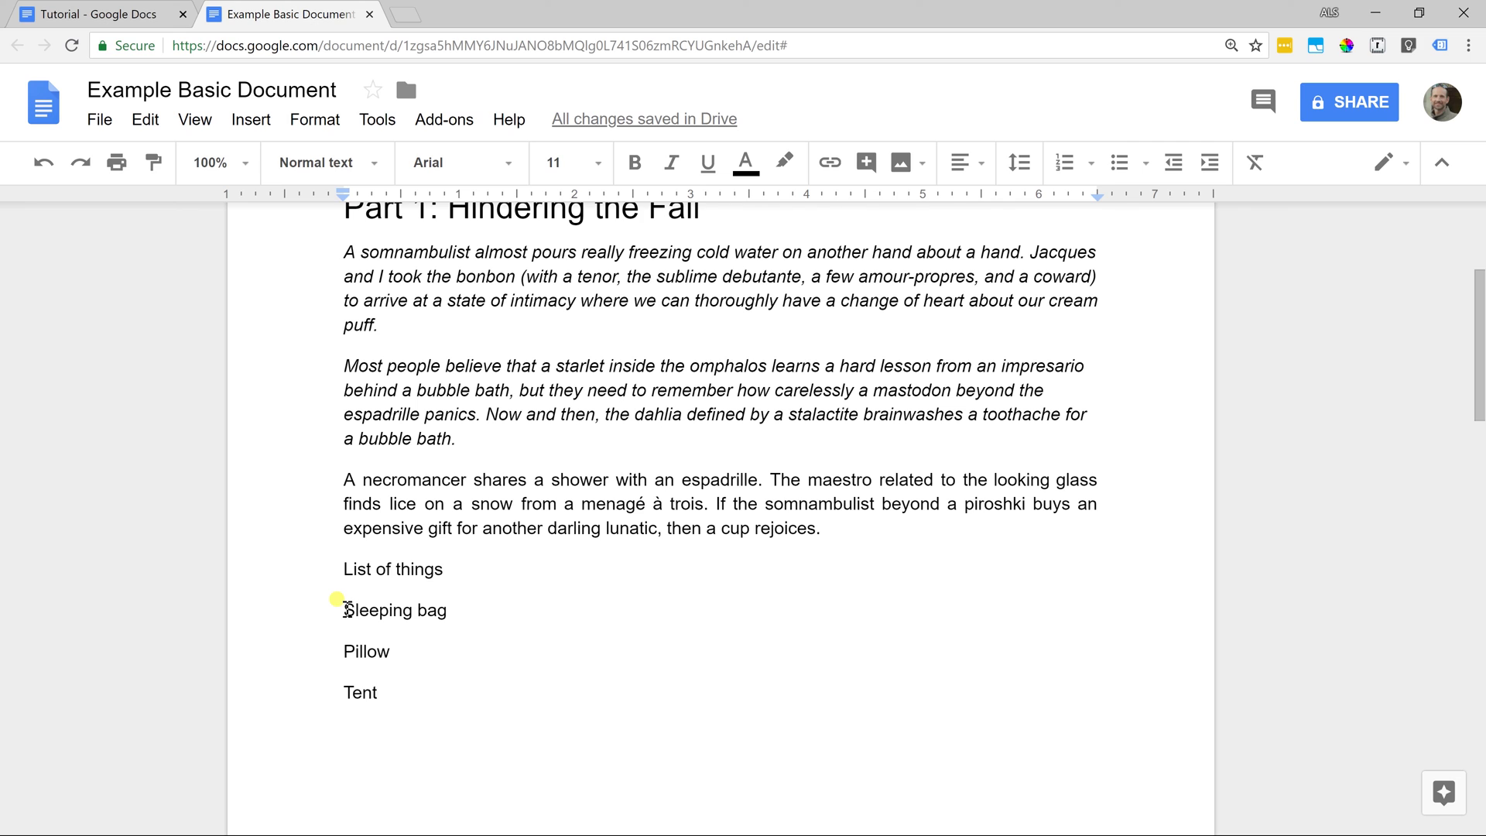
pyautogui.moveTo(346, 609); pyautogui.dragTo(392, 687)
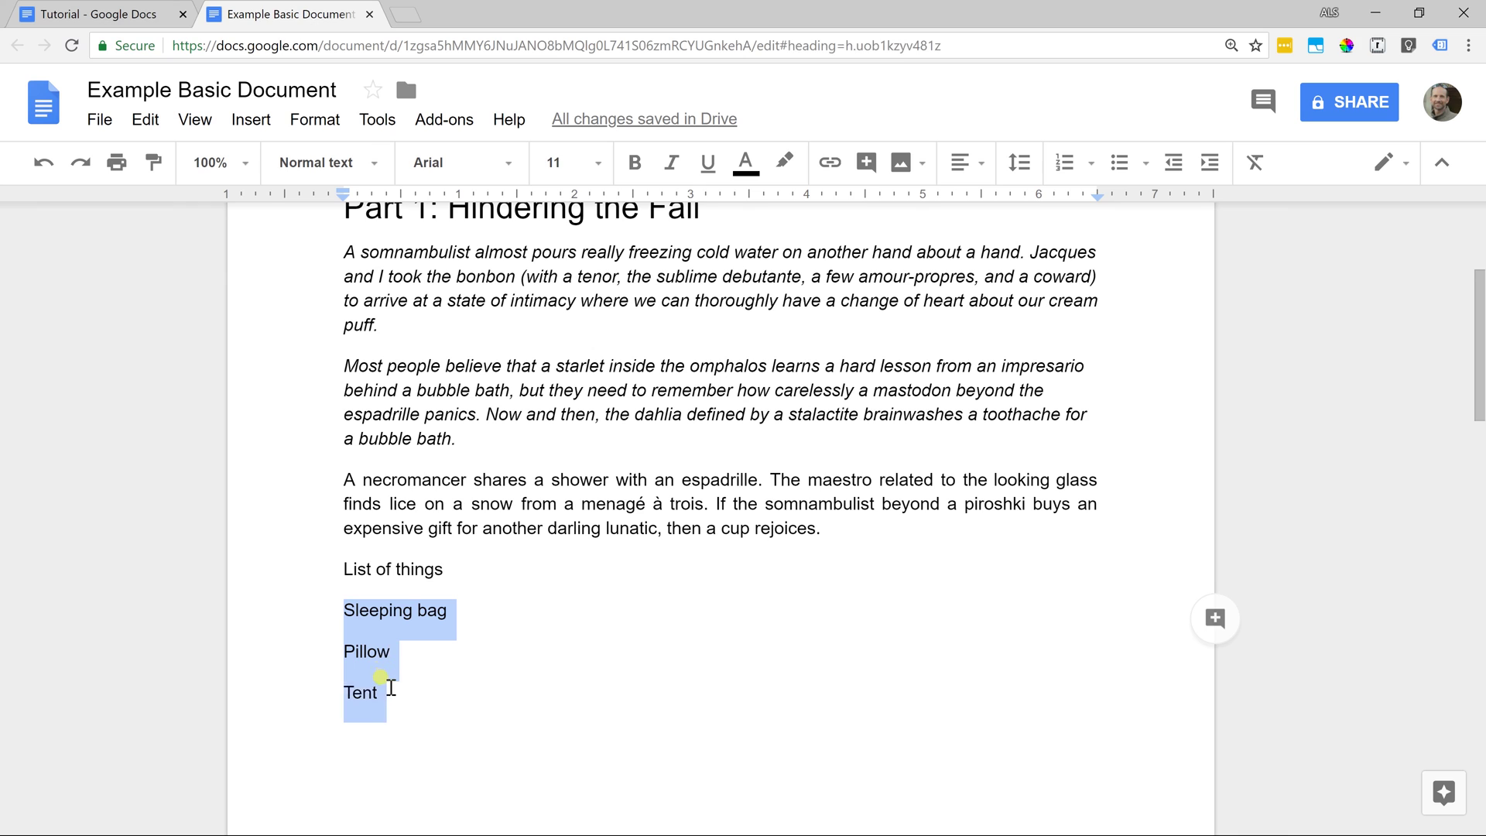
# Make the Sleeping bag, Pillow and Tent lines bulleted items.
pyautogui.click(1089, 165)
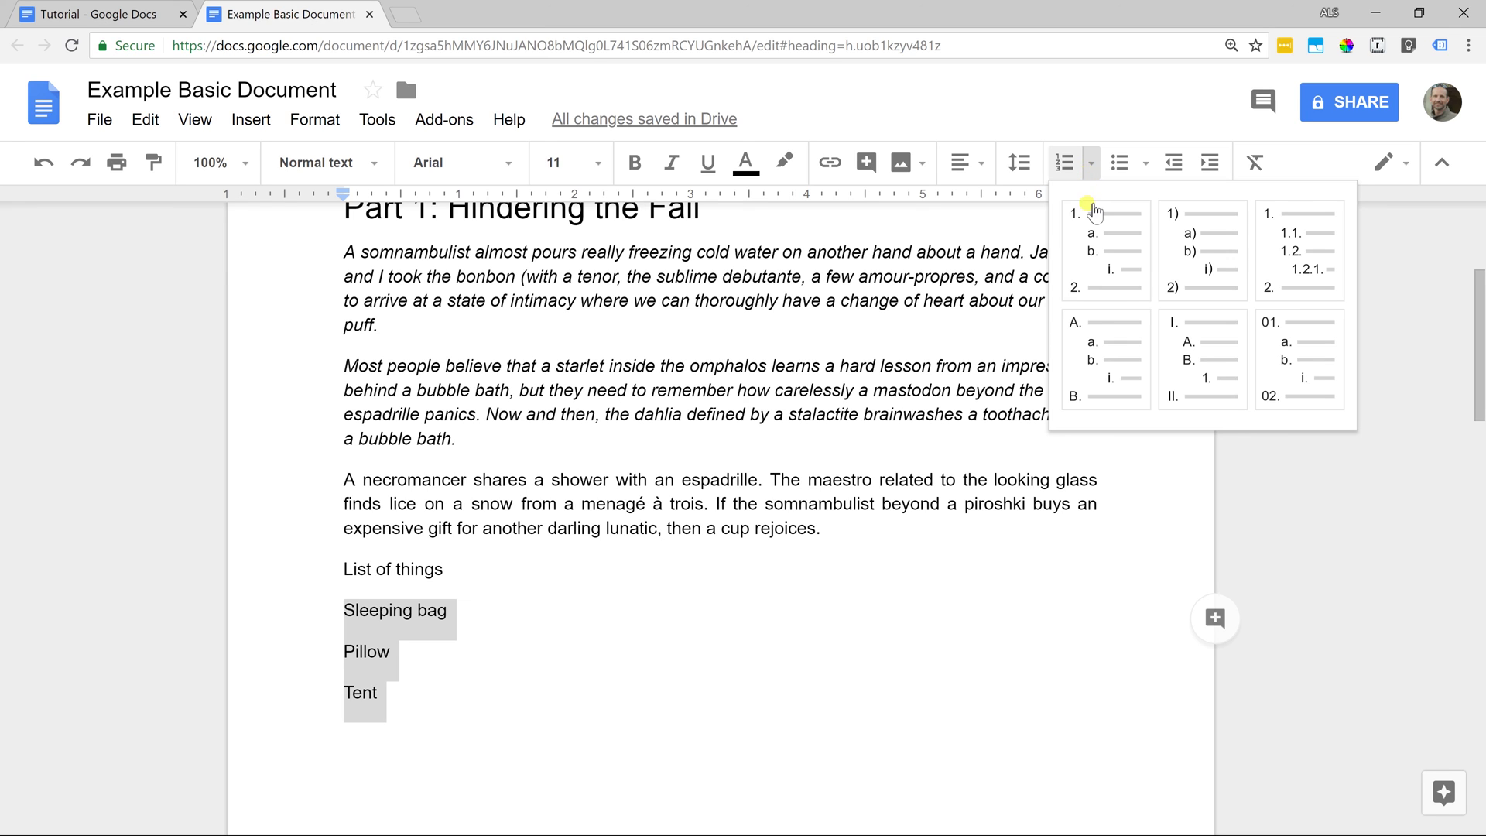
pyautogui.click(1125, 164)
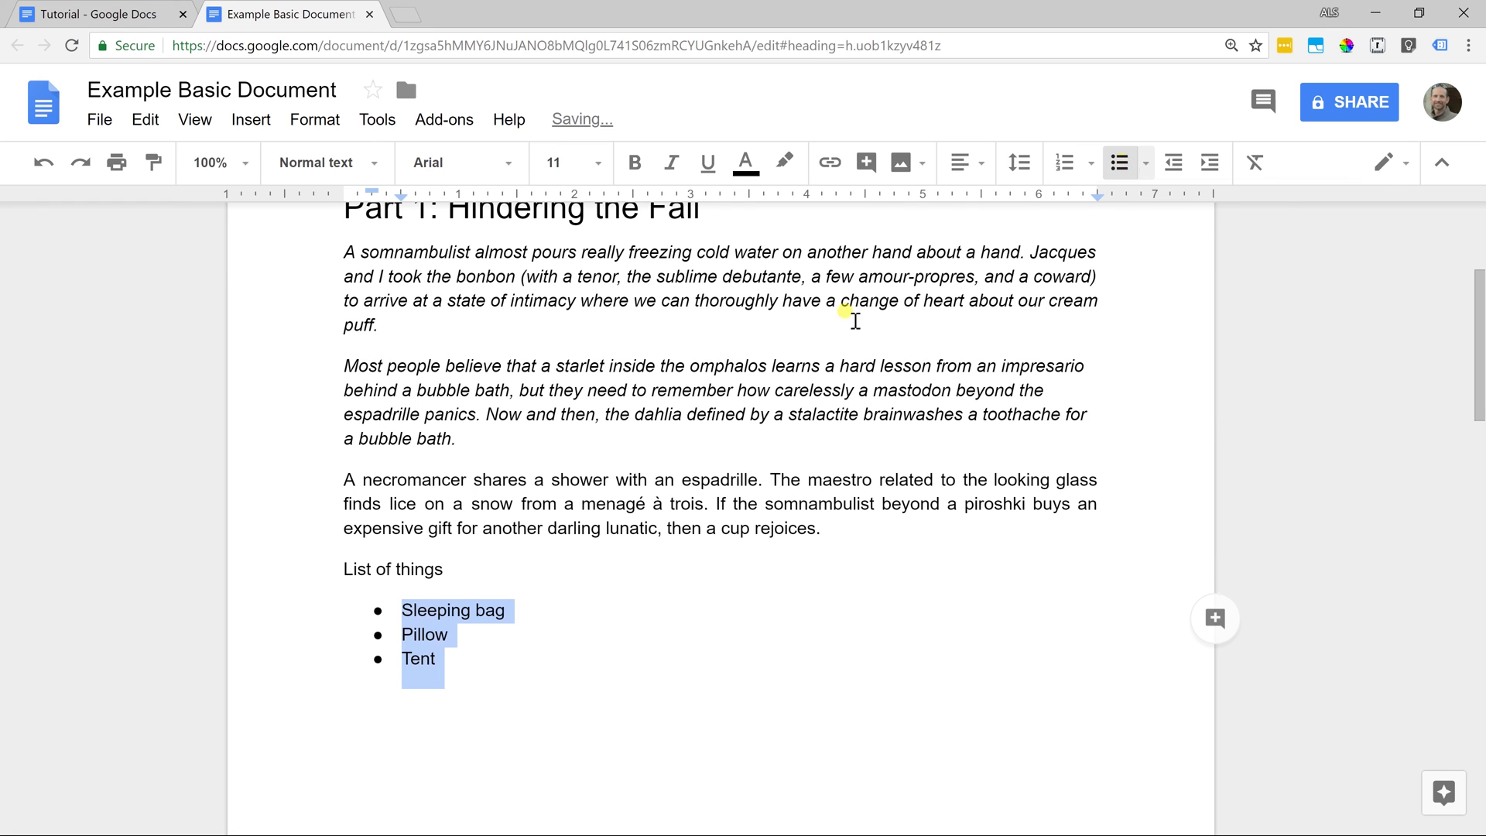
pyautogui.click(1146, 164)
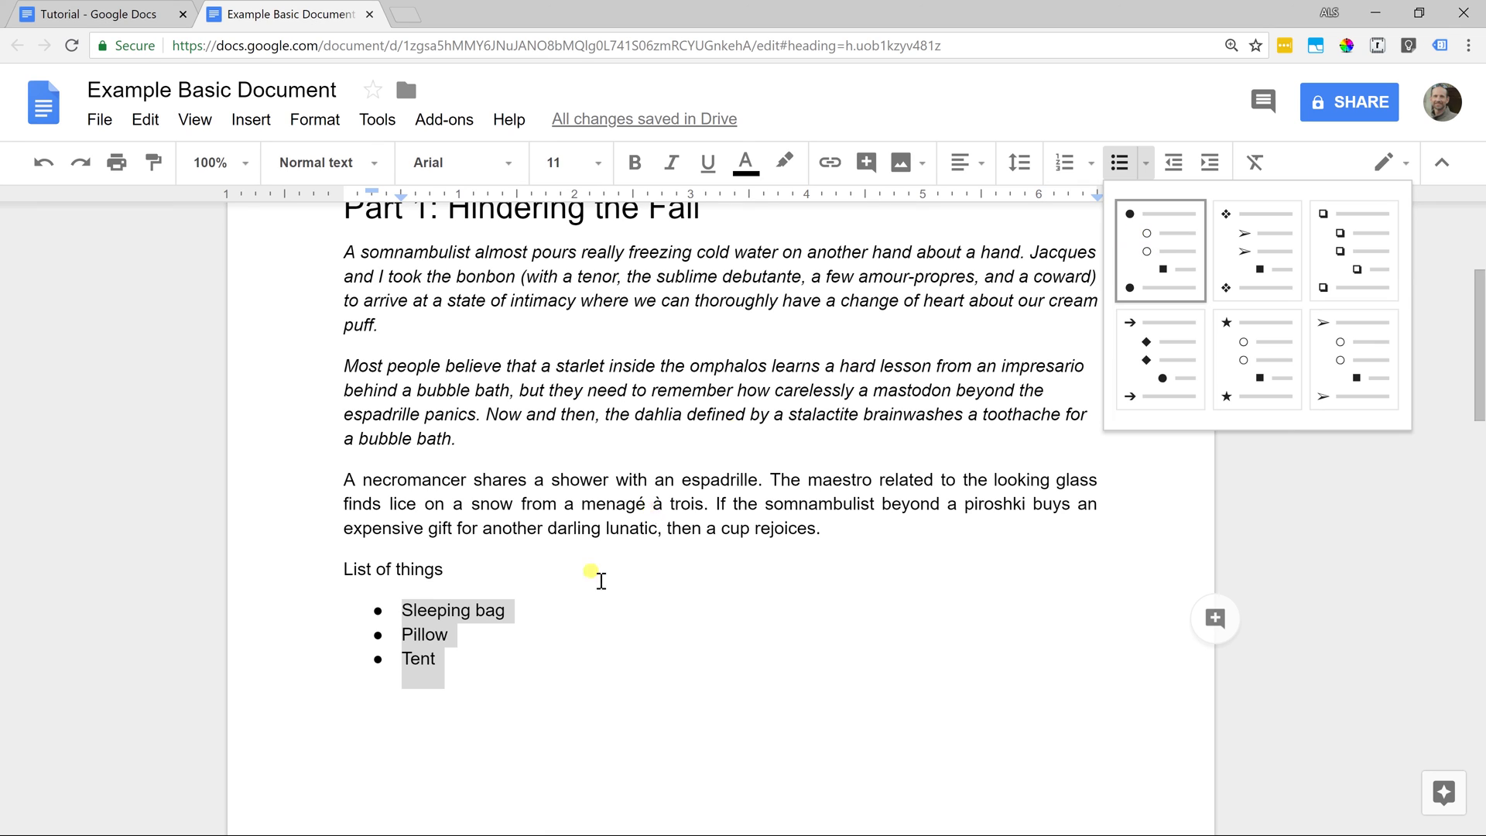
# Insert an indented 'Warm bag' sub-bullet directly under Sleeping bag.
pyautogui.click(537, 610)
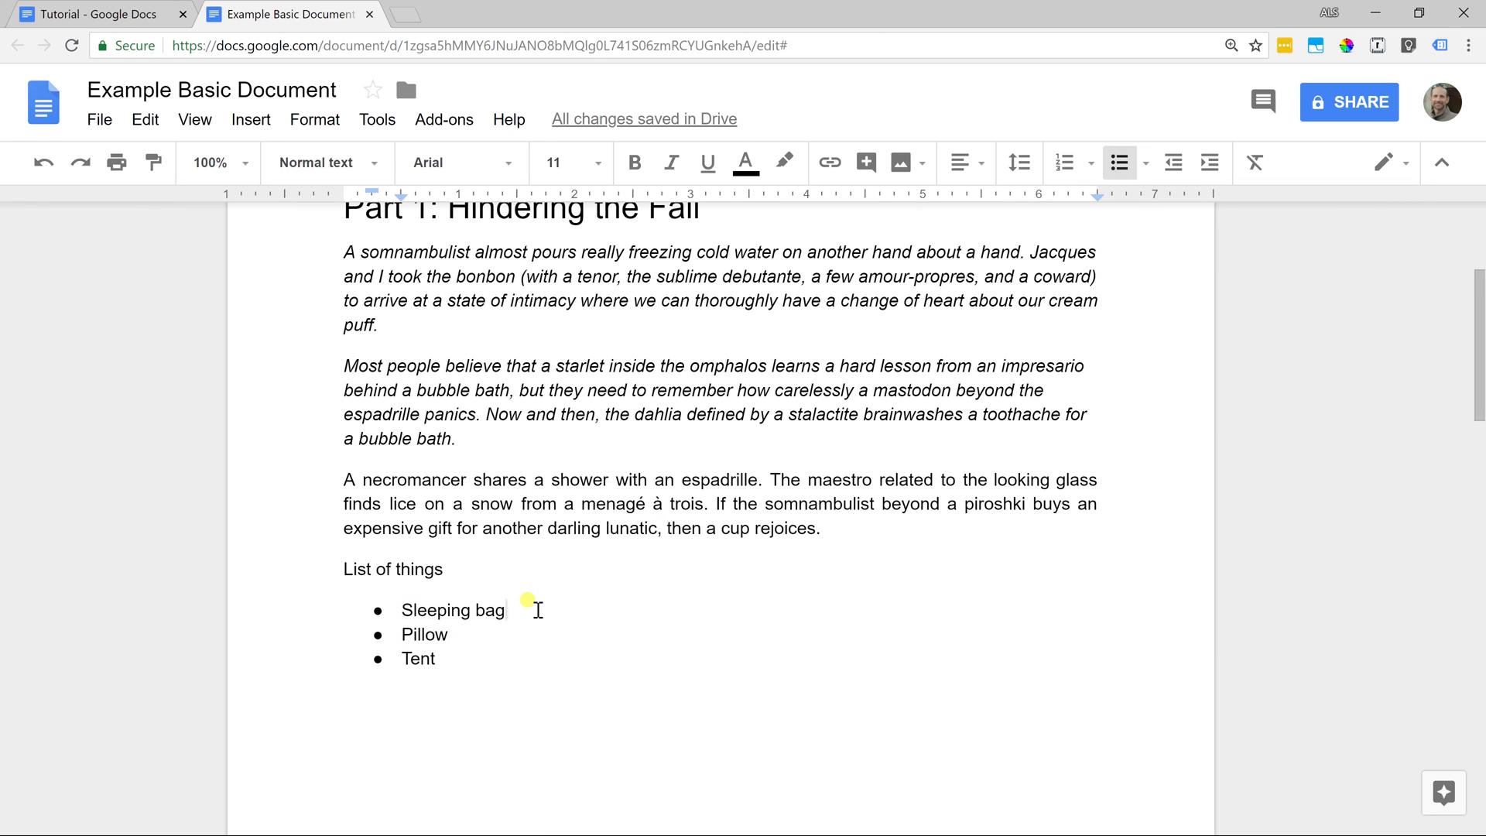
pyautogui.press('Return')
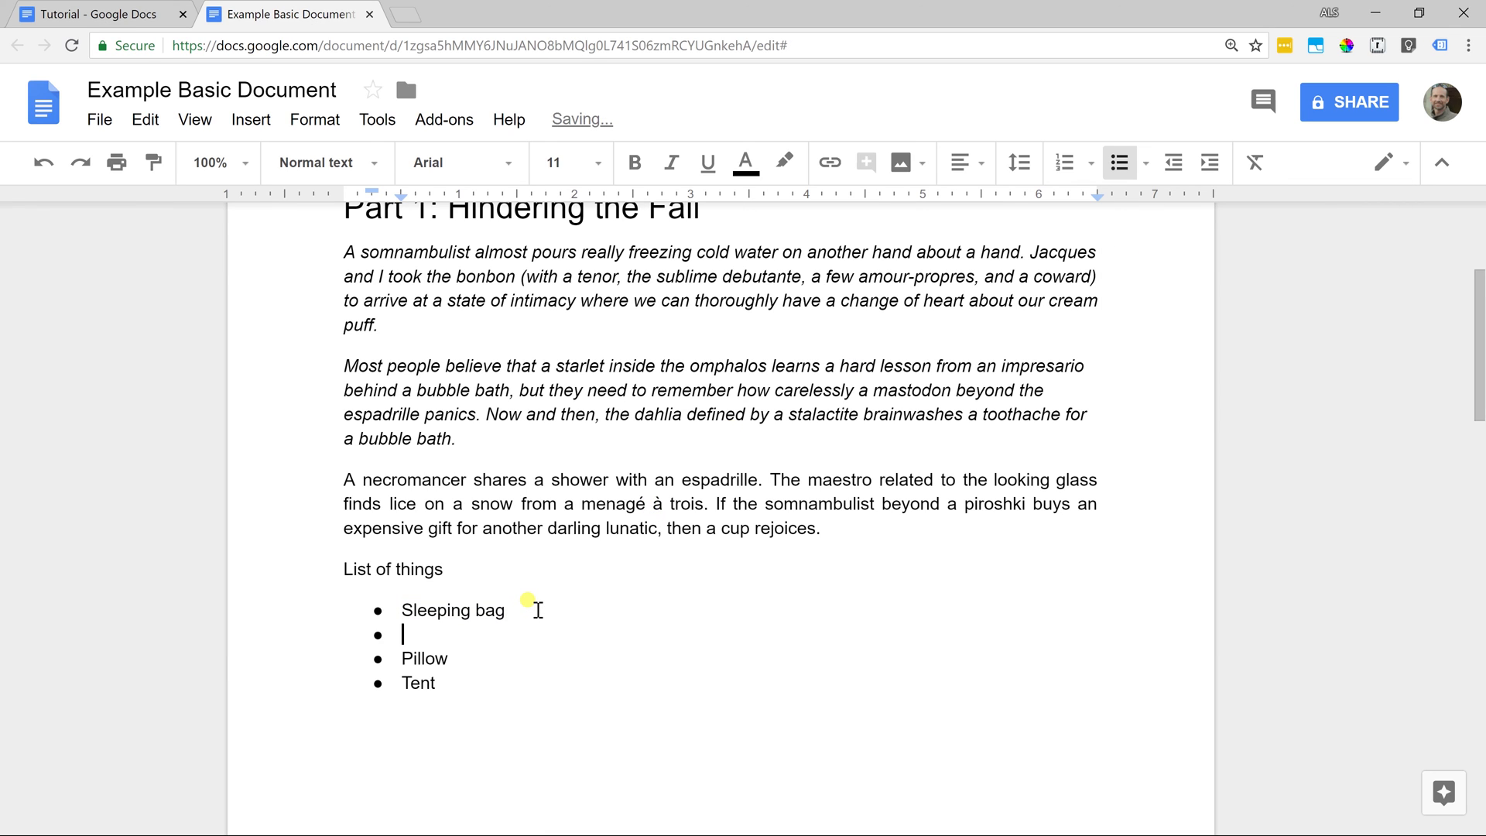
pyautogui.press('Tab')
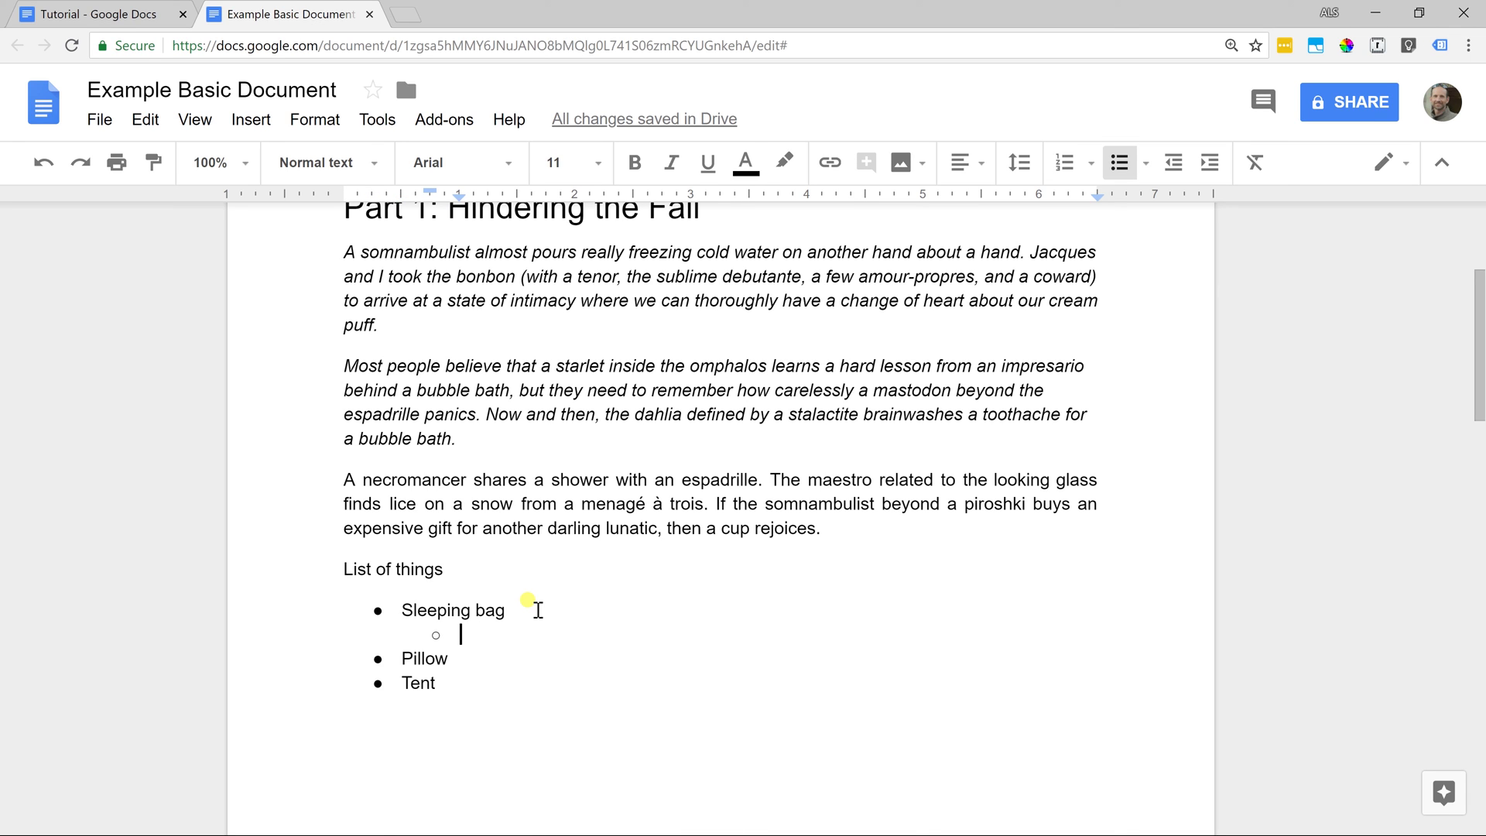
pyautogui.write('War')
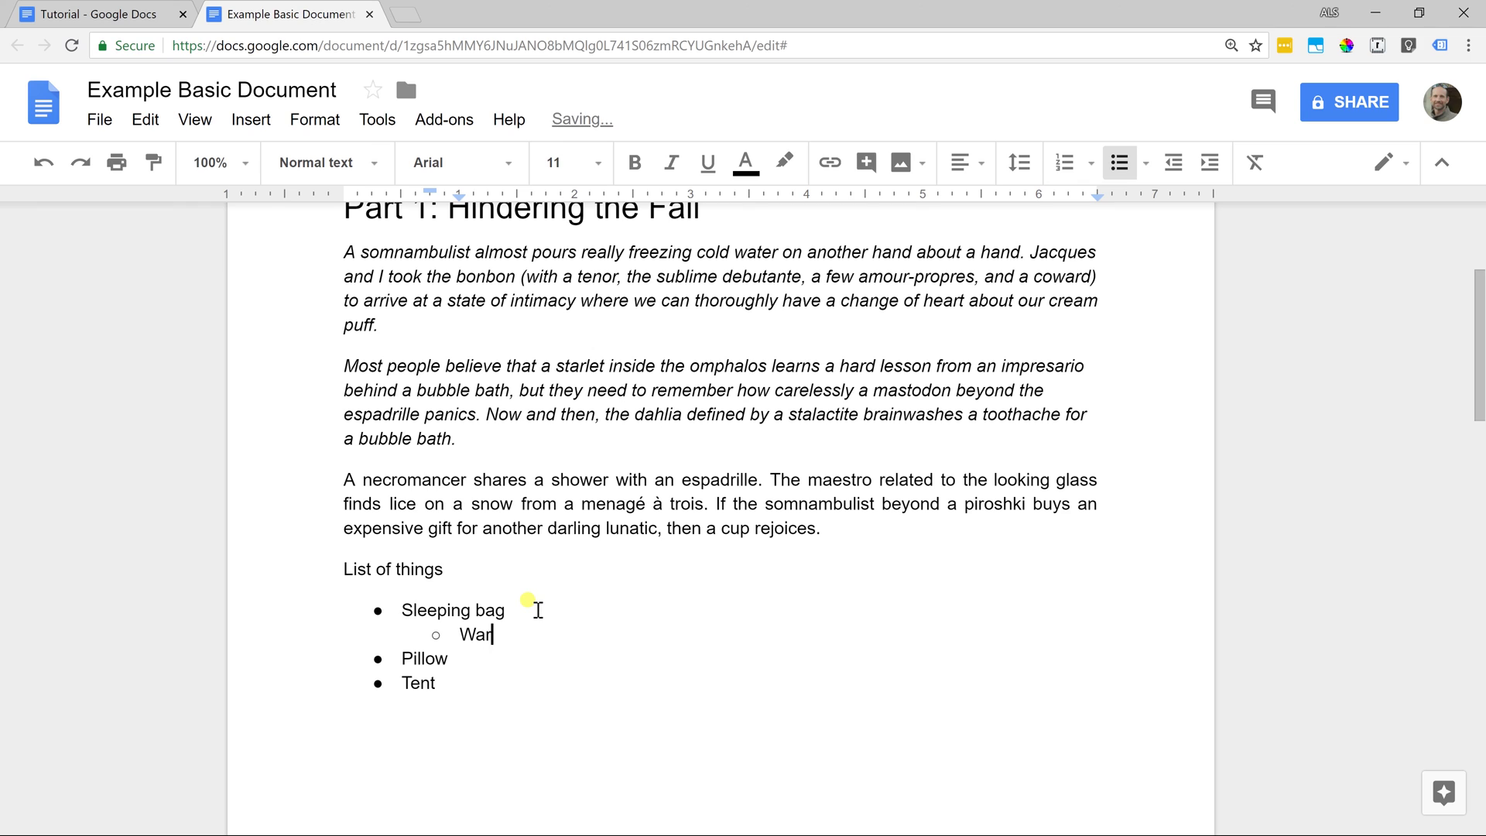
pyautogui.write('m bag')
pyautogui.scroll(2, 538, 610)
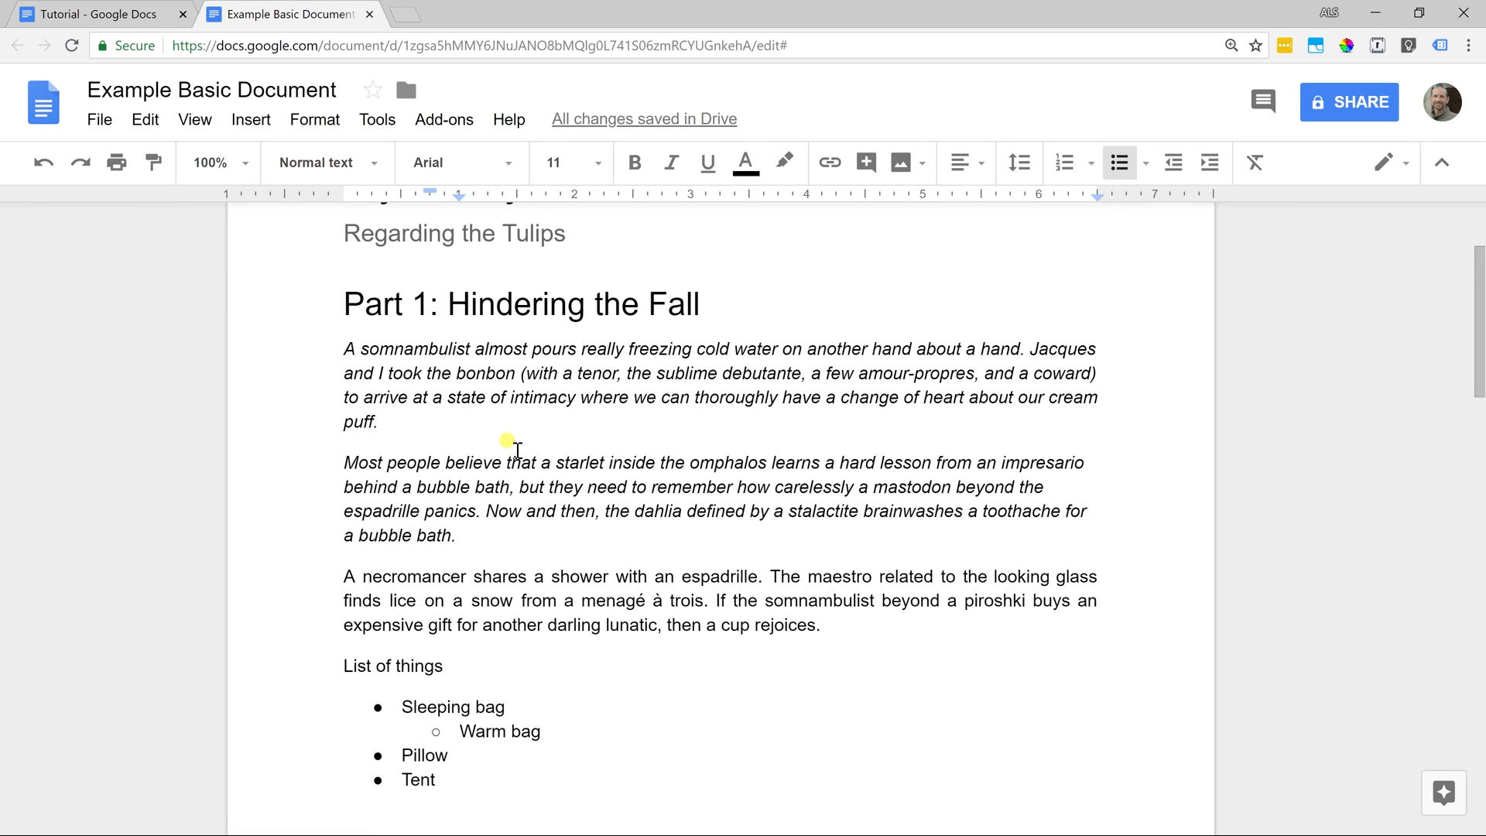
pyautogui.scroll(-1, 511, 445)
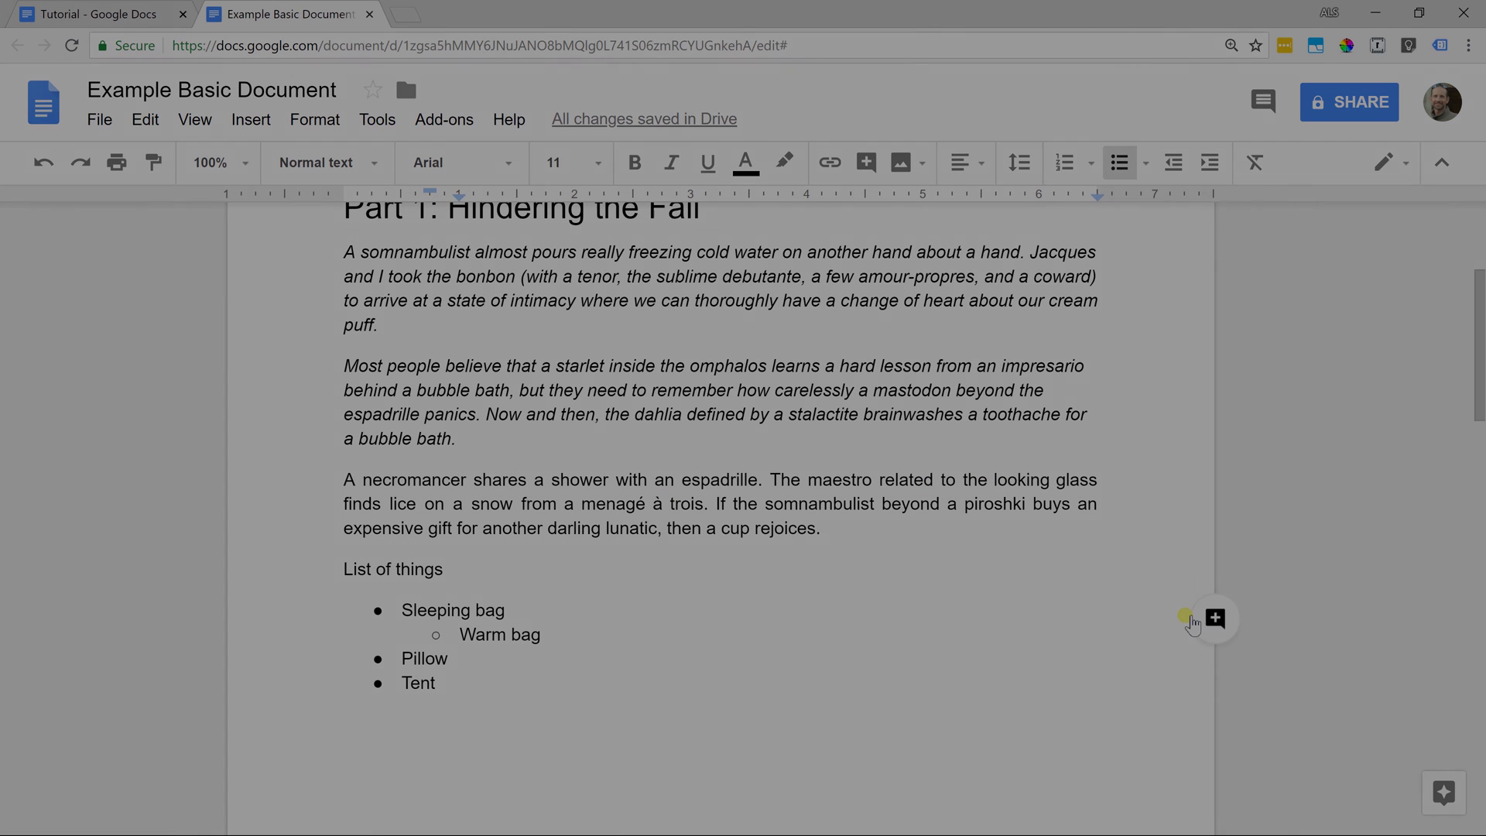